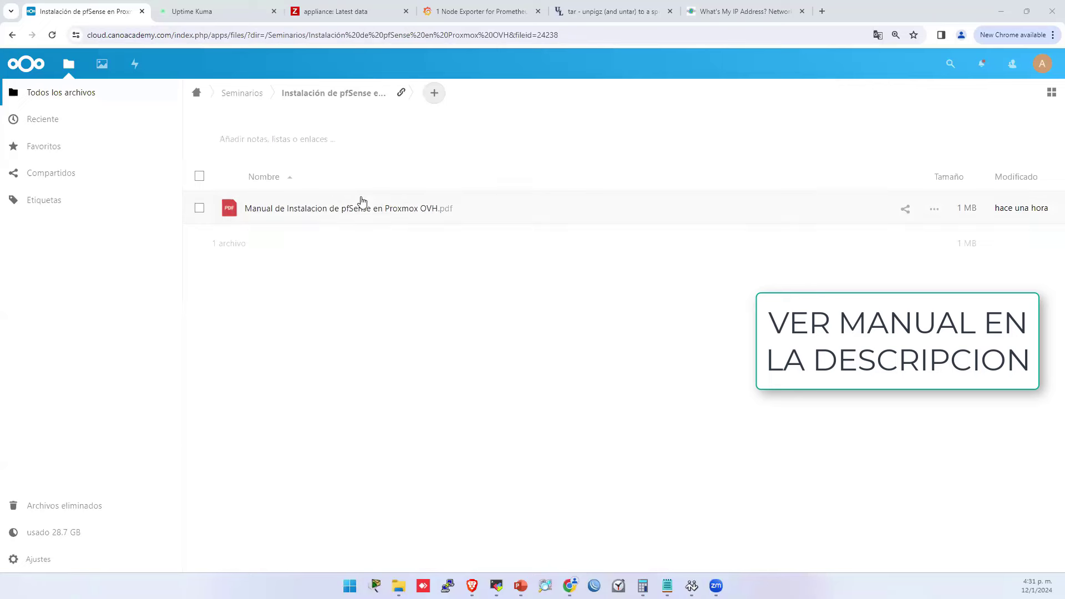
Page through the pfSense installation manual PDF in Nextcloud, then minimize the browser to reveal Proxmox.
click(361, 209)
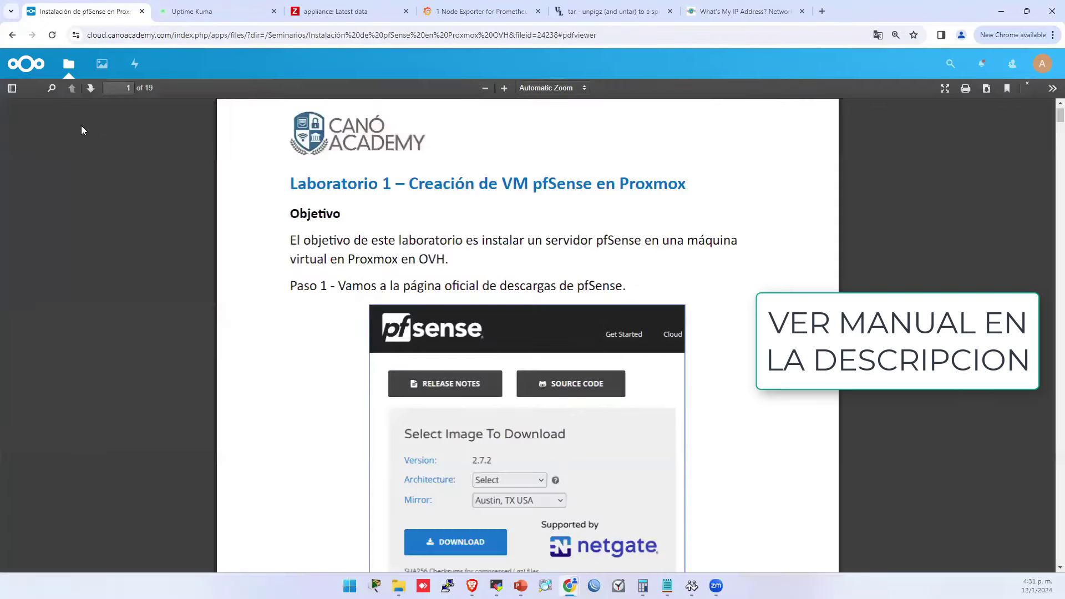
scroll(506, 275, down, 20)
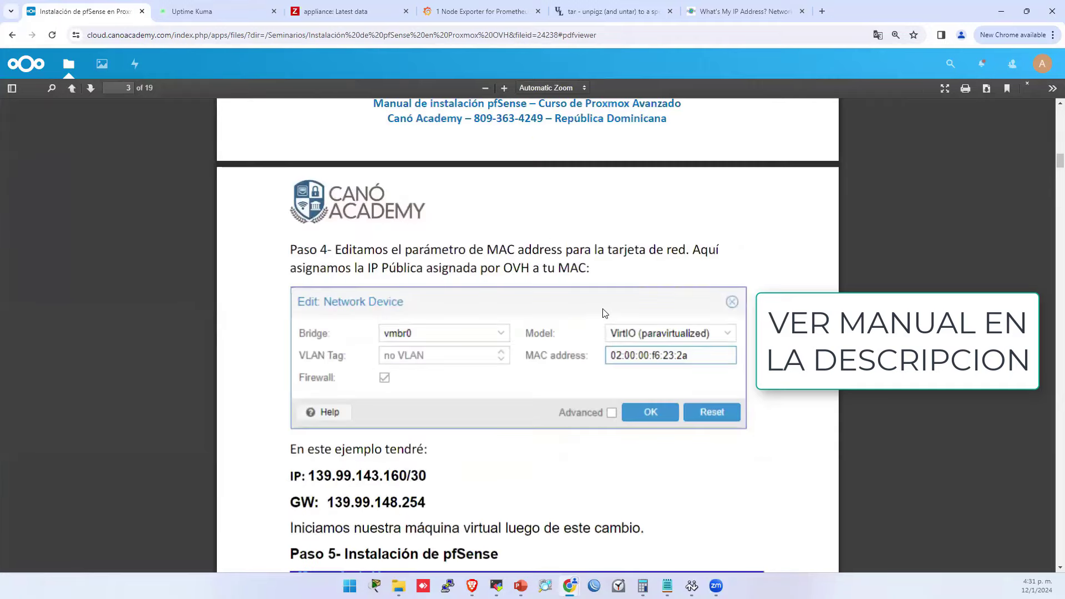
scroll(603, 306, down, 12)
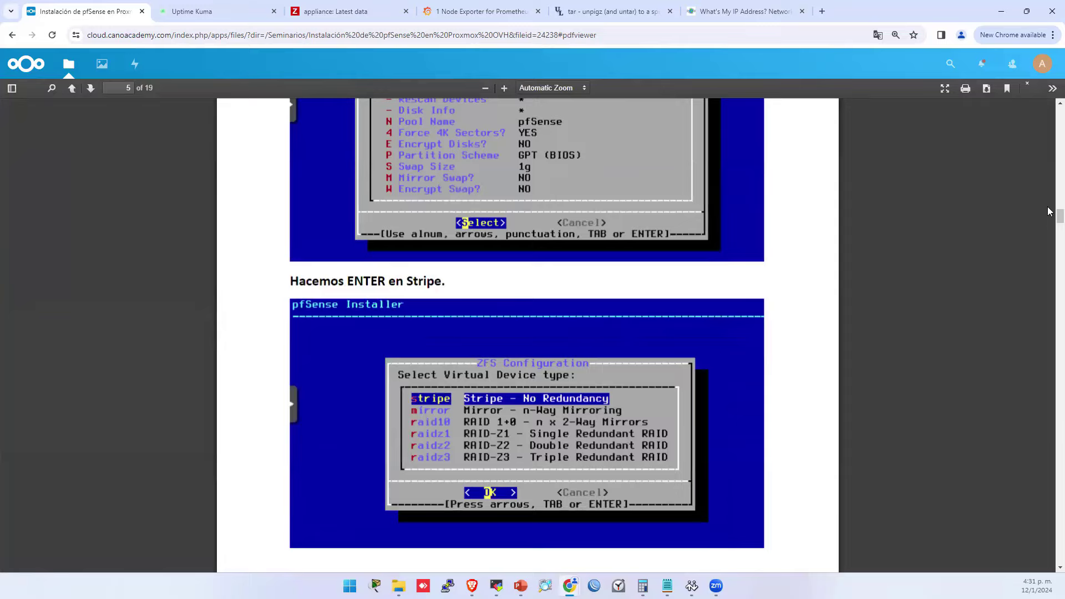
drag(1049, 211, 1050, 106)
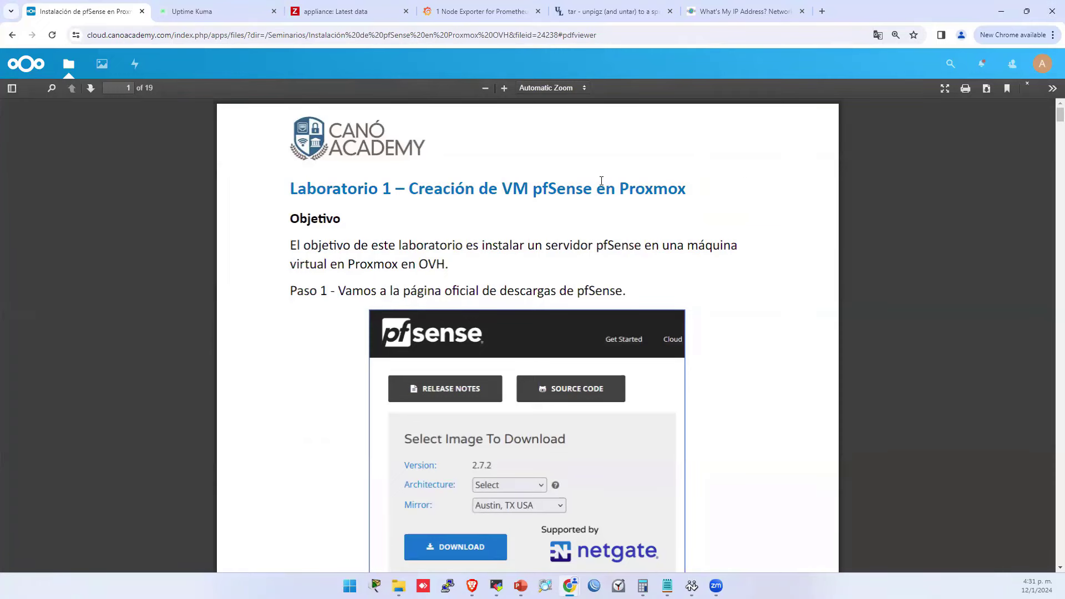
click(999, 15)
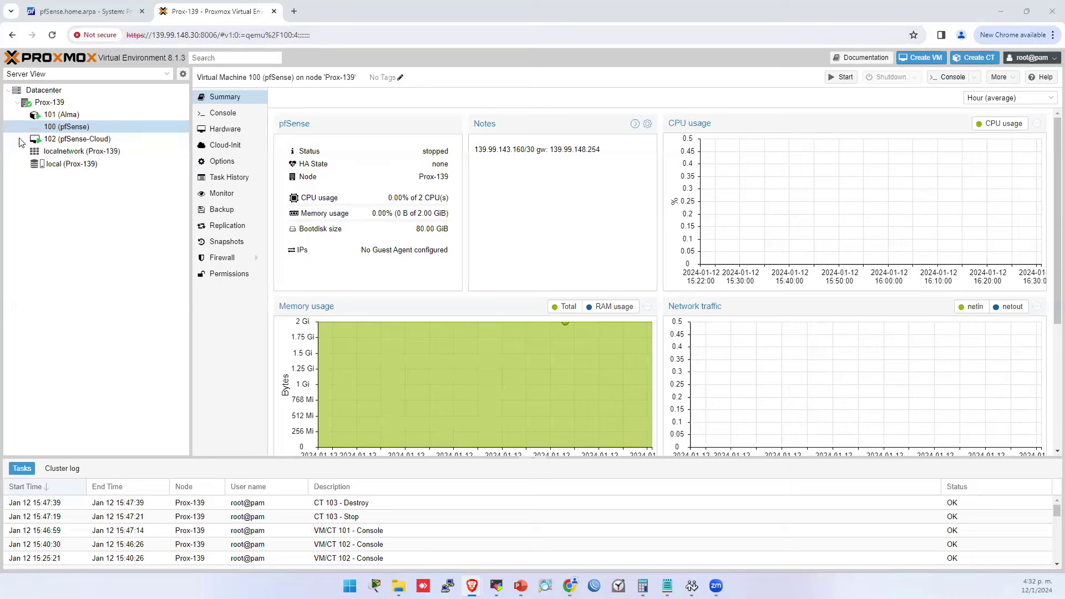
Show the Prox-139 node's resource summary.
click(61, 103)
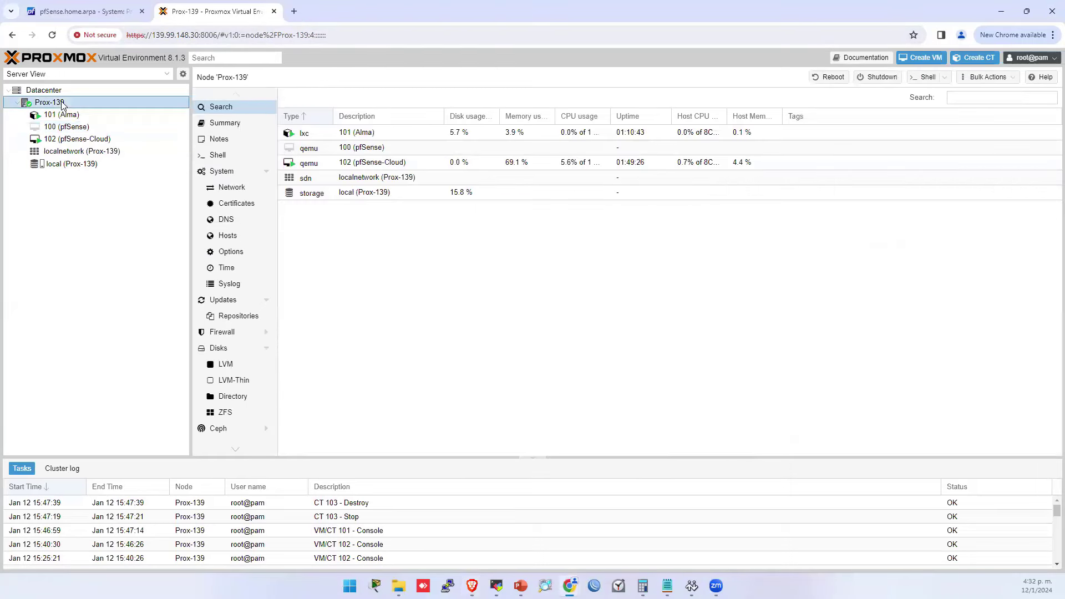
click(231, 124)
scroll(725, 198, down, 3)
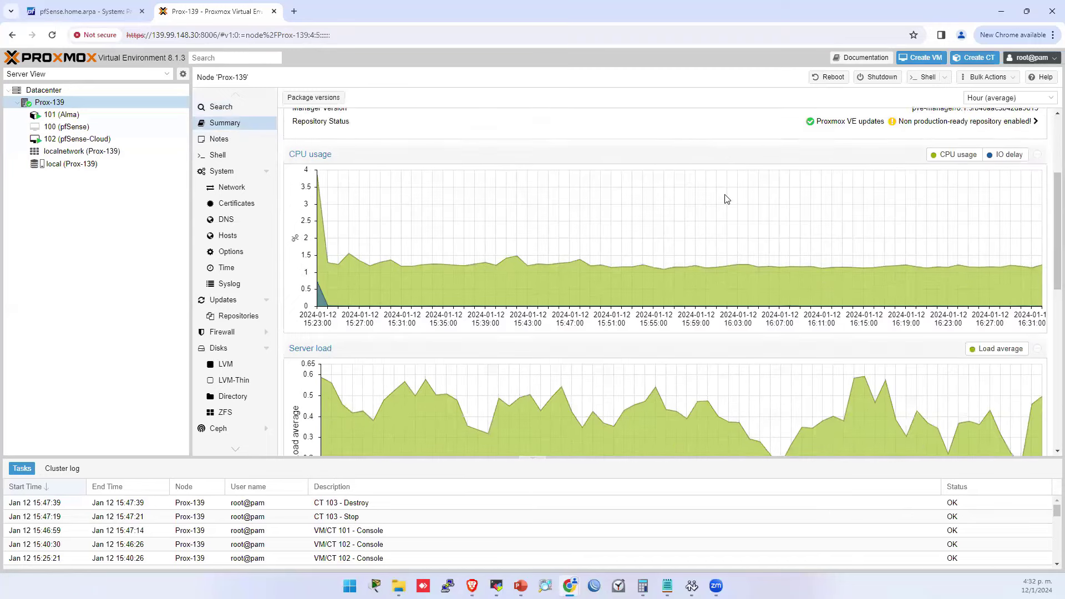
scroll(714, 257, up, 3)
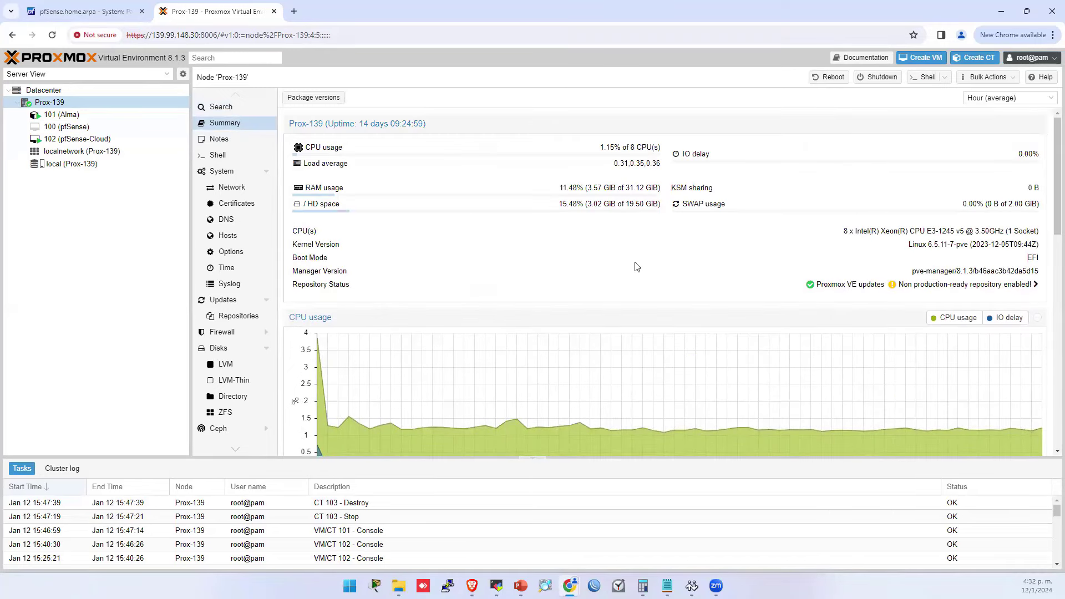
Check the Datacenter summary totals (416.77 GiB storage, 31.12 GiB memory, 8 CPUs), then return to Prox-139.
click(44, 90)
click(228, 123)
scroll(697, 242, down, 5)
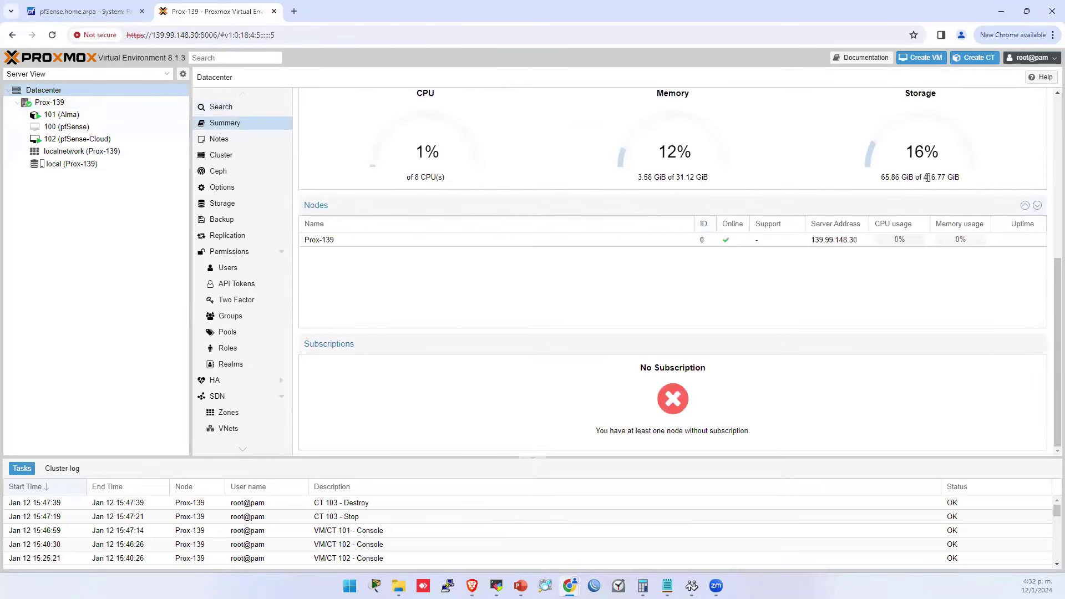
drag(938, 174, 959, 178)
drag(707, 178, 671, 178)
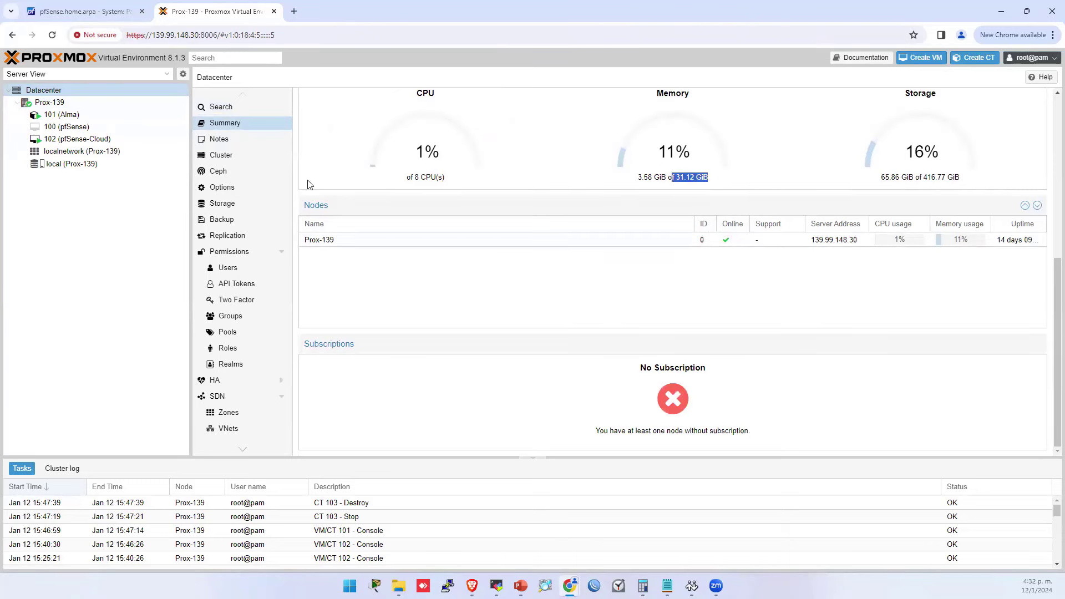
drag(407, 177, 461, 179)
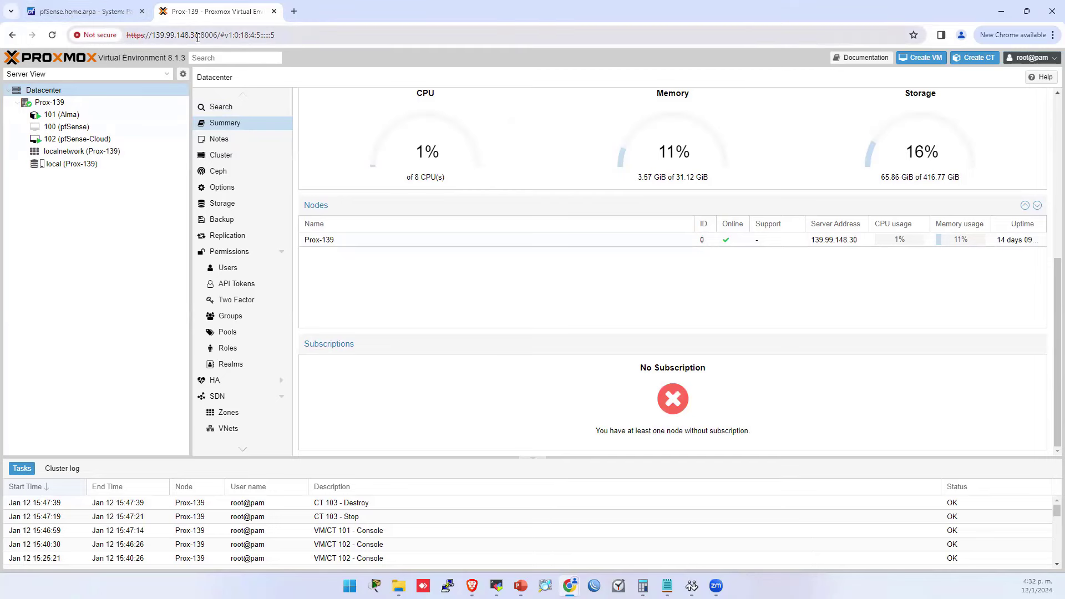
click(38, 103)
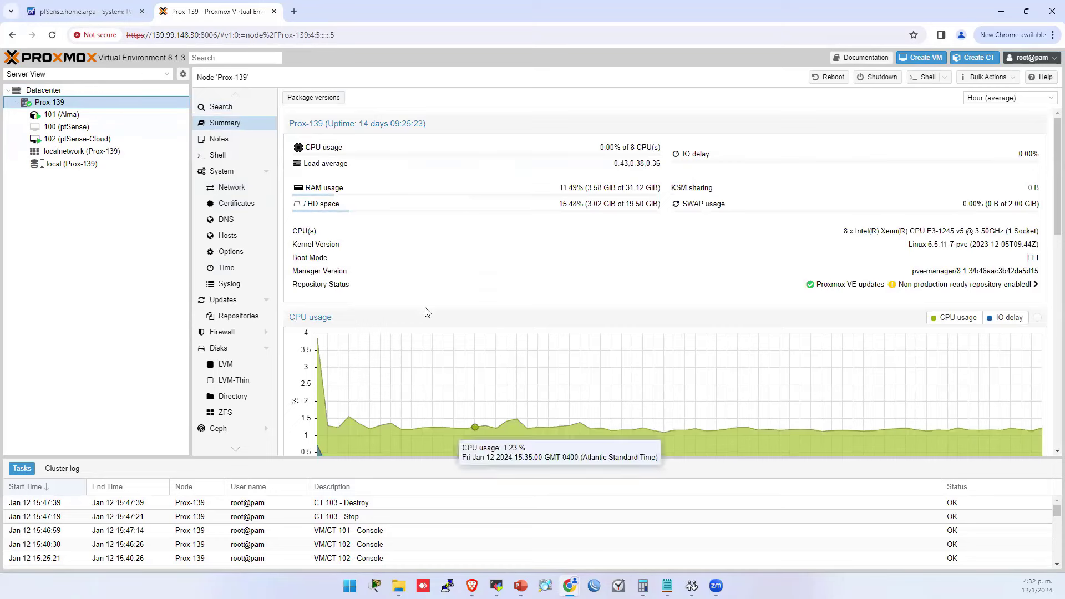
List Prox-139's network interfaces, select vmbr0 with a wider CIDR column, then select vmbr1.
click(231, 188)
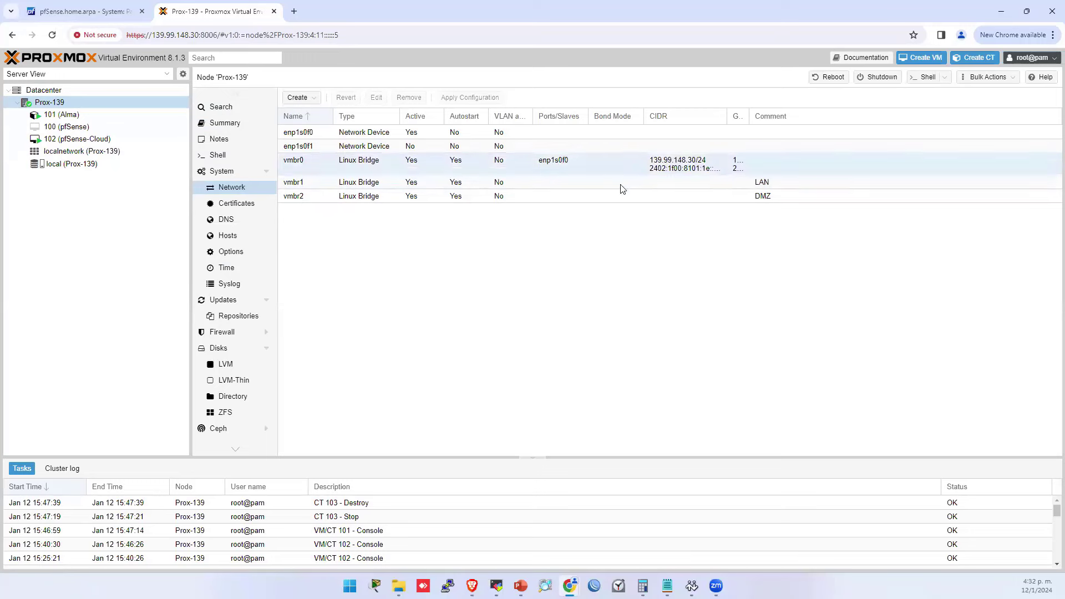
click(314, 167)
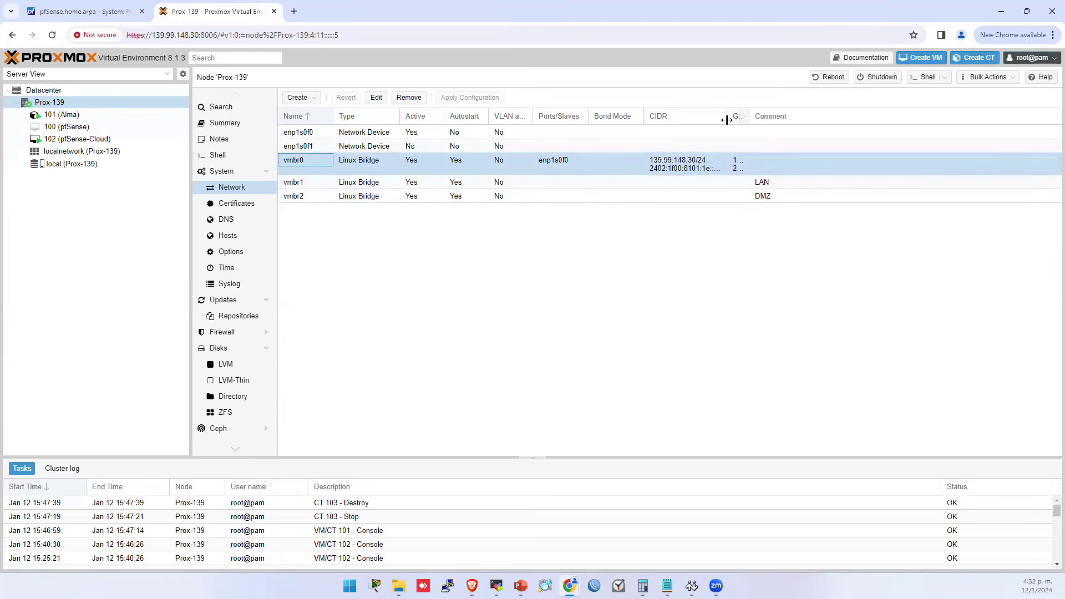
drag(726, 120, 768, 116)
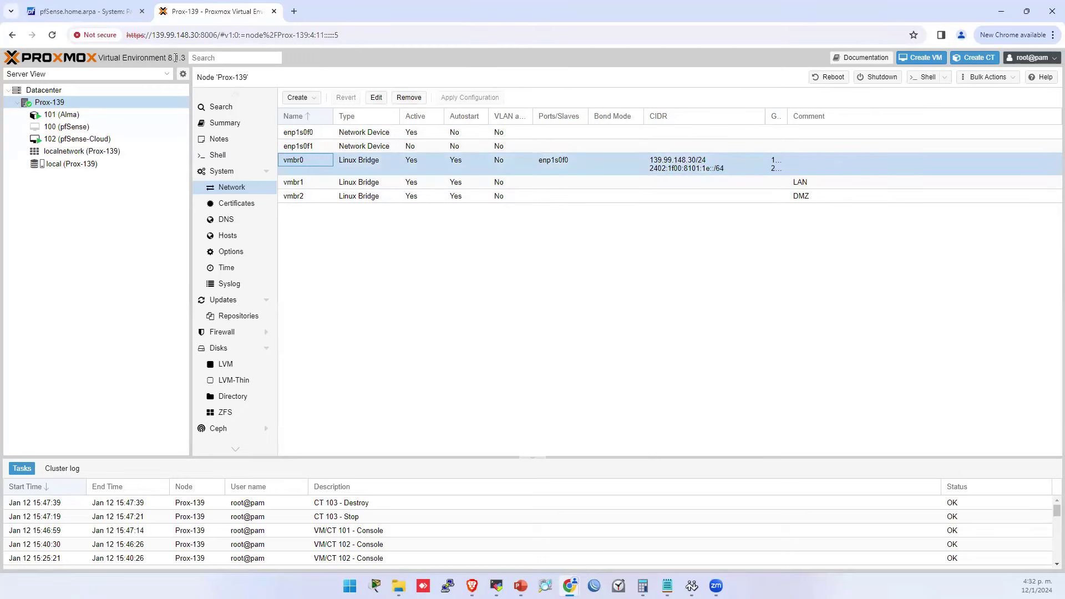
drag(169, 58, 189, 60)
click(316, 184)
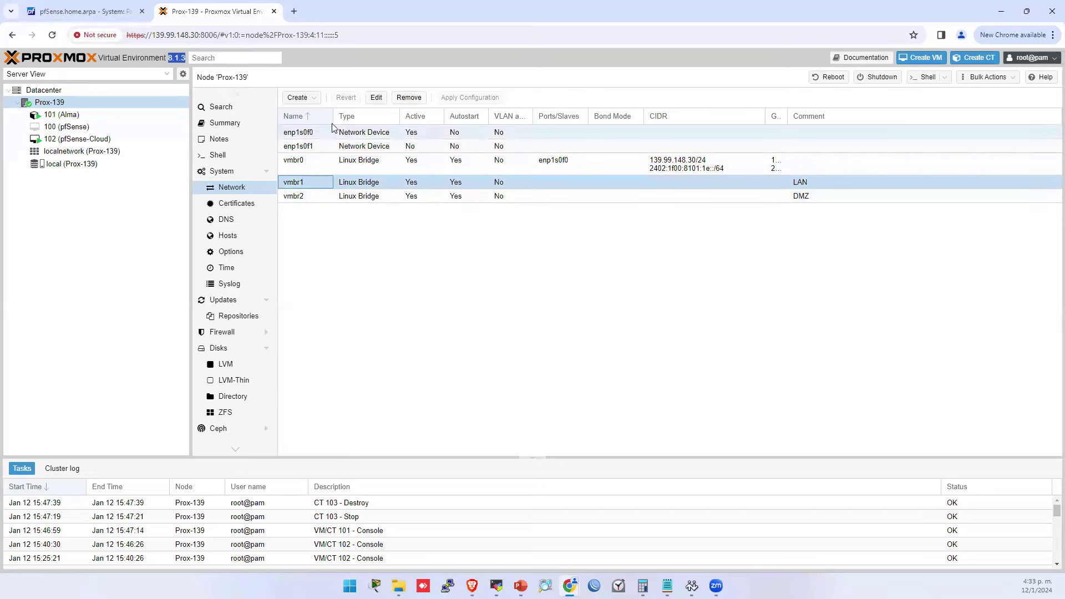
click(310, 98)
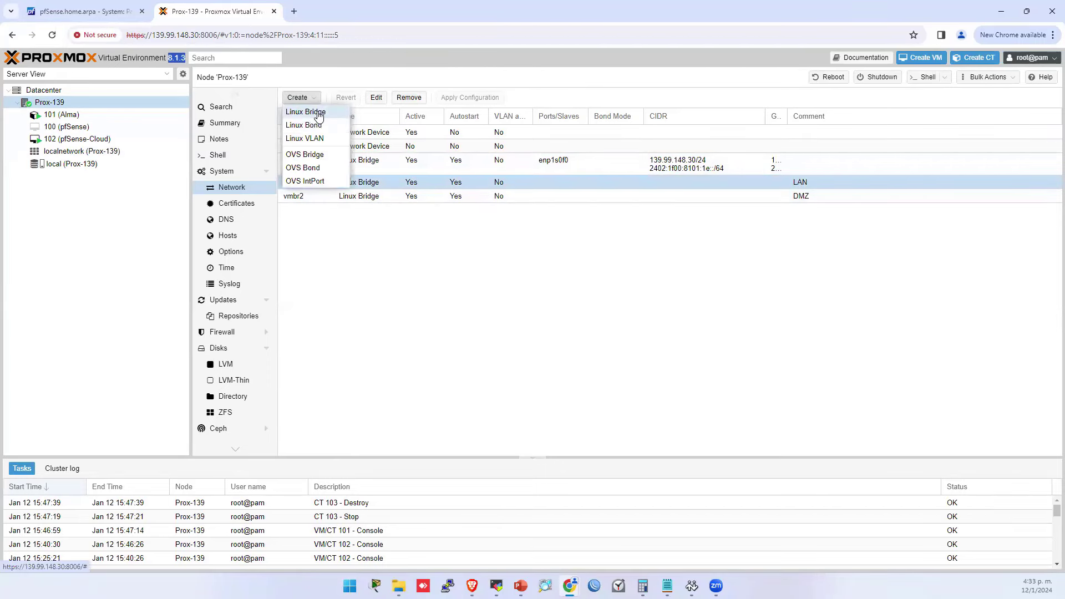
Create Linux bridge vmbr3 with comment 'LAN4' and apply the network configuration.
click(308, 113)
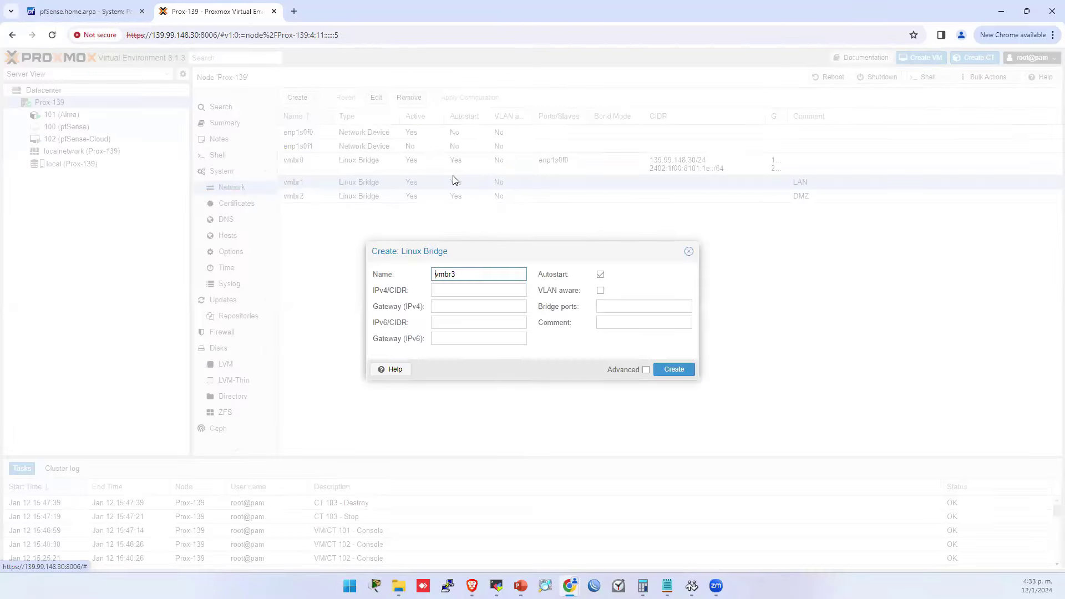
click(607, 321)
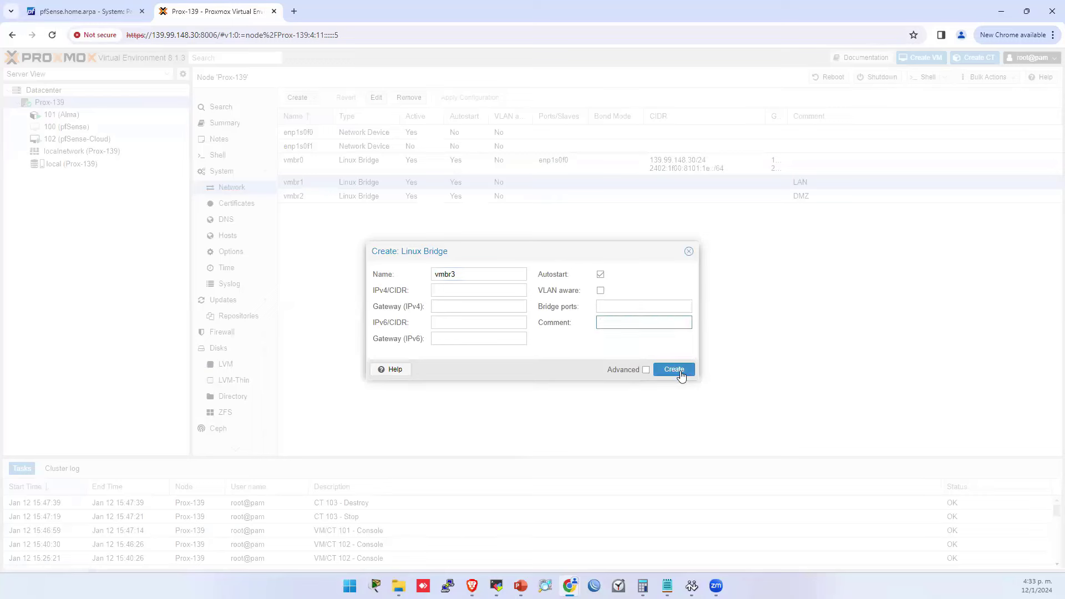
text(LAN4)
click(673, 372)
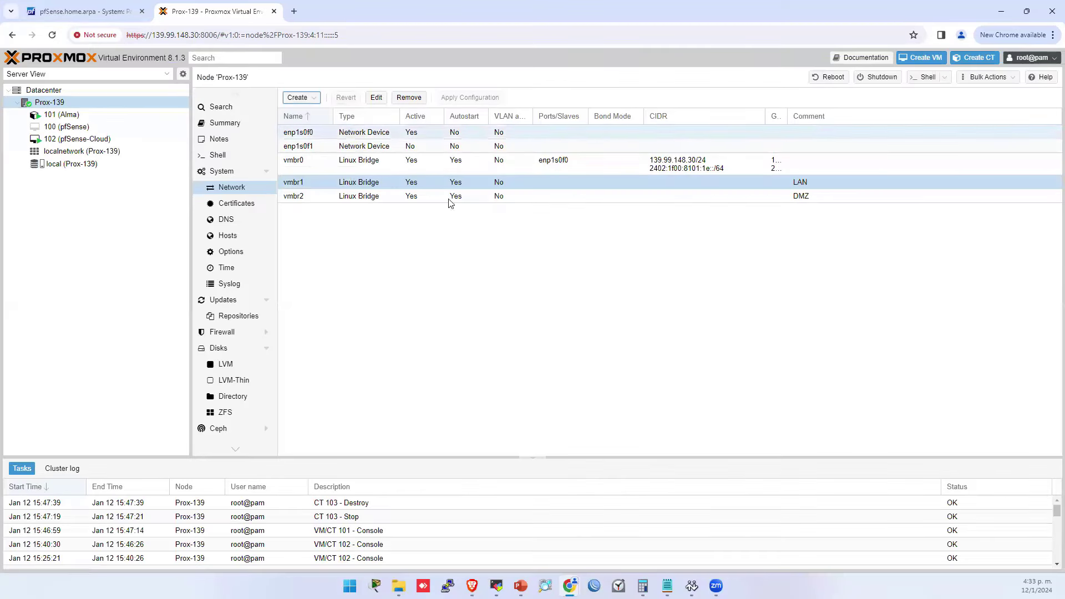
click(496, 99)
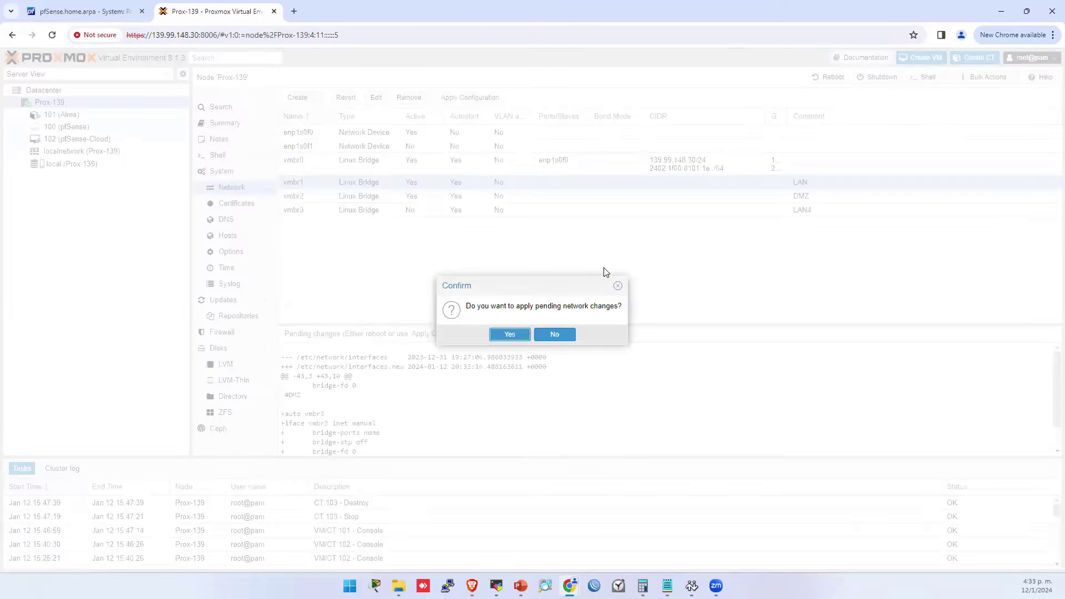
click(509, 334)
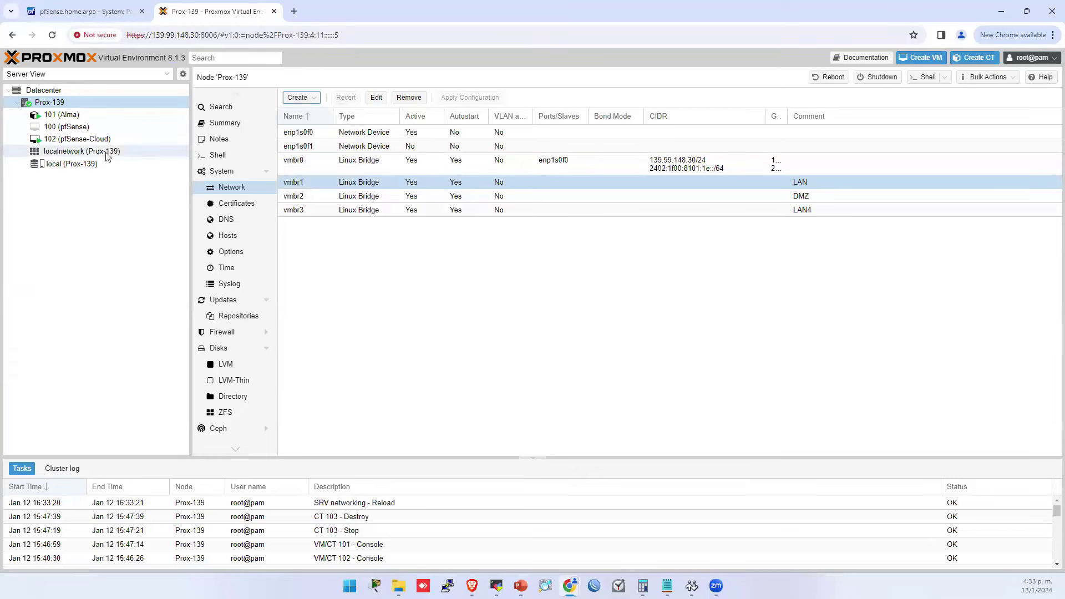
Open the net0 network device editor of VM 102 (pfSense-Cloud).
click(78, 139)
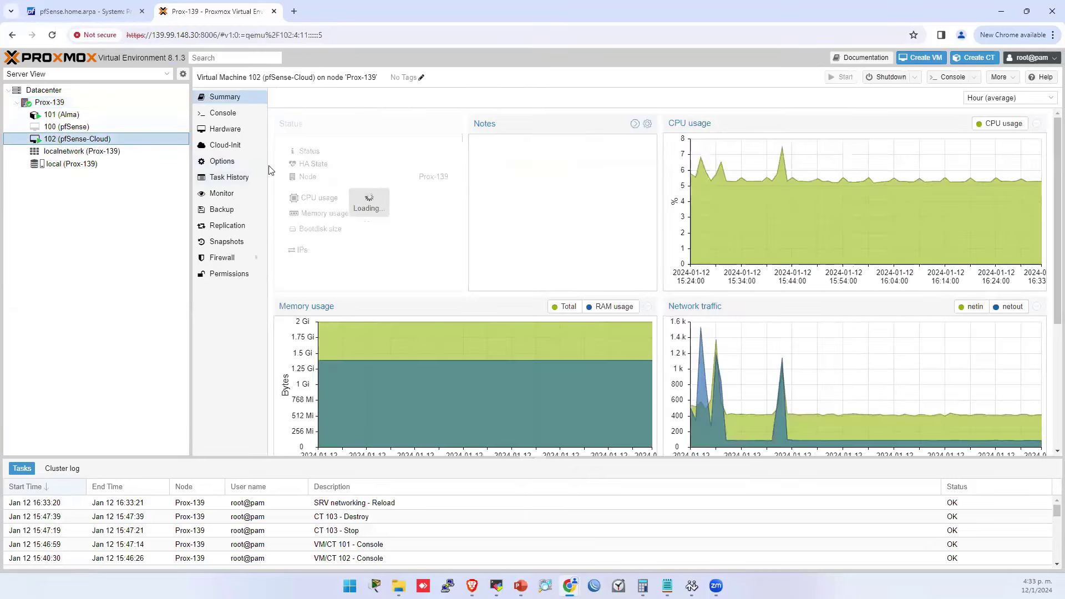
click(240, 130)
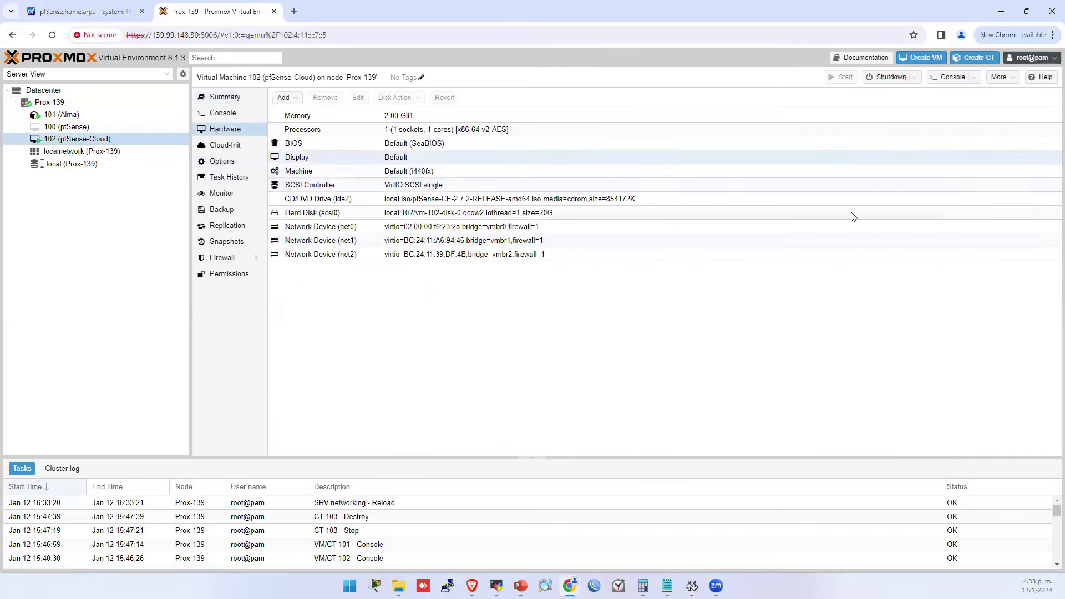
double_click(448, 228)
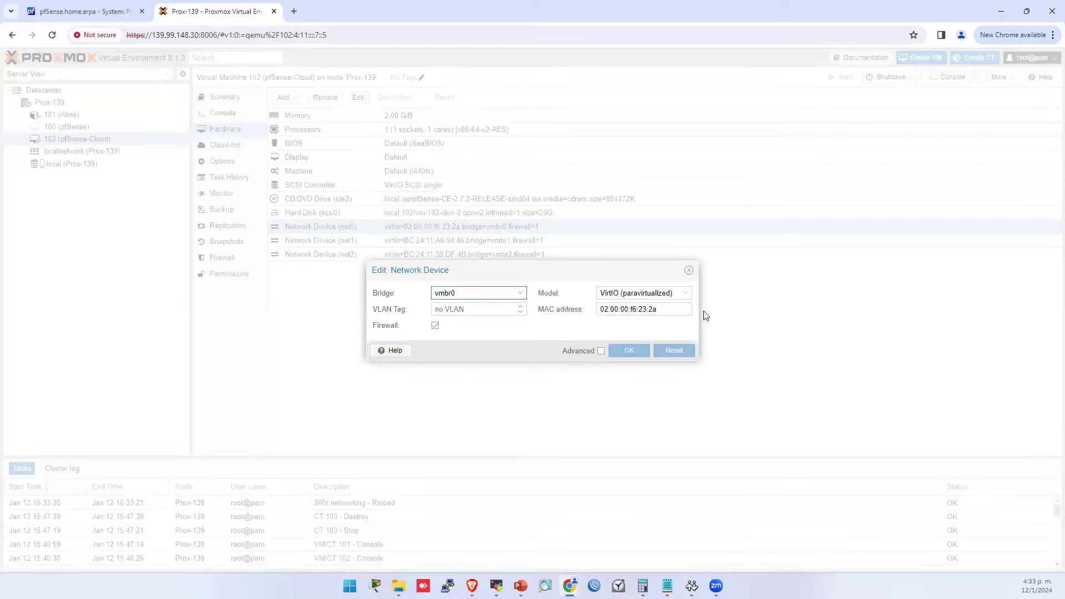
Copy the MAC address 02:00:00:f6:23:2a and select pfSense's IP 139.99.143.160 in its tab.
click(683, 311)
drag(682, 311, 594, 322)
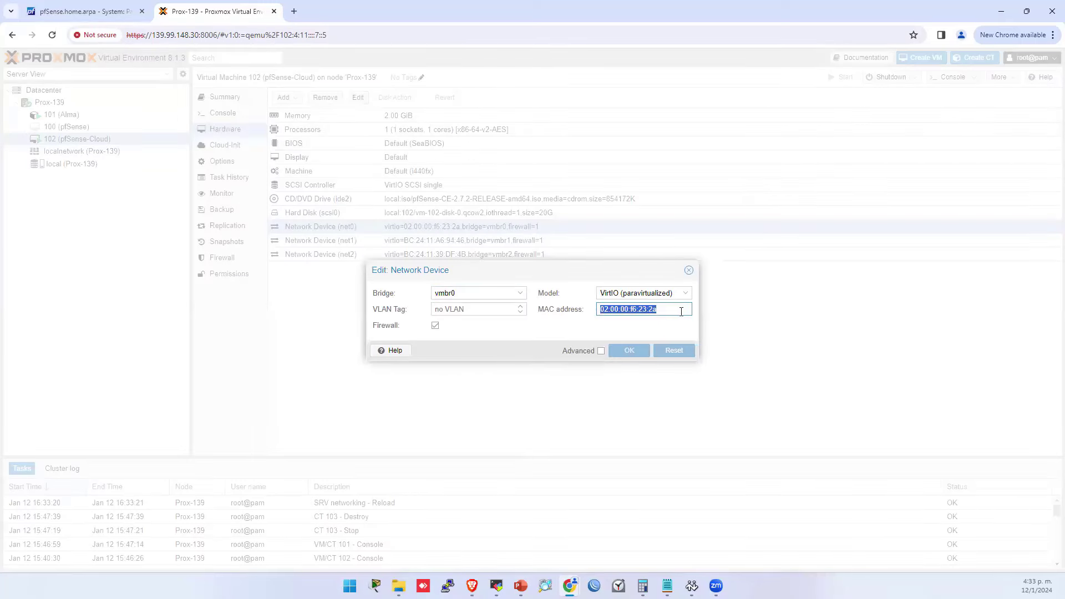
right_click(652, 309)
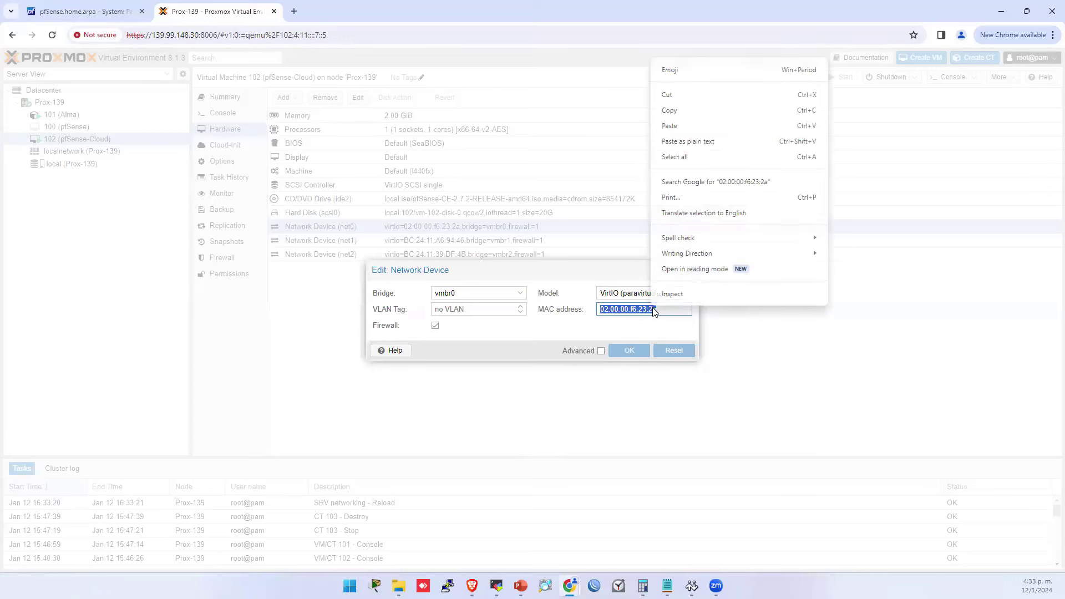
click(701, 112)
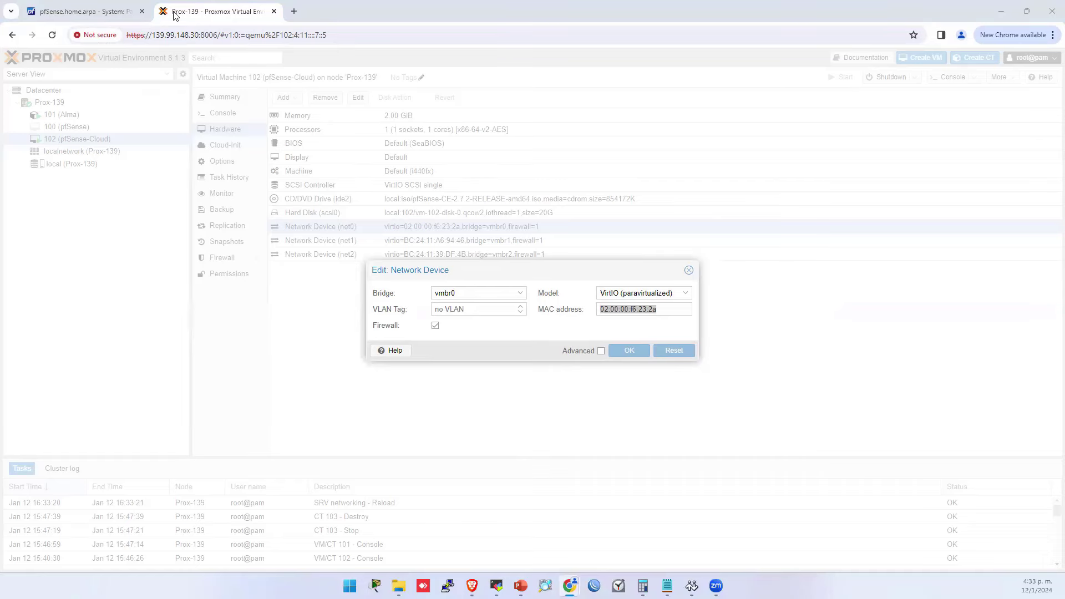
click(84, 11)
drag(176, 37, 77, 36)
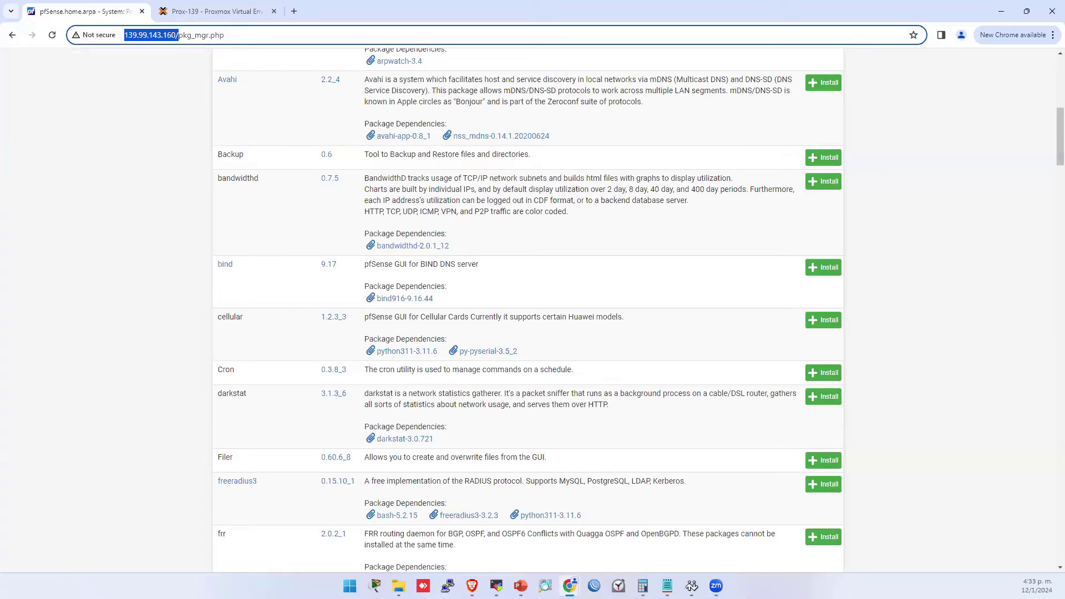
Leave Package Manager for the pfSense Status / Dashboard and scroll through its system and interface info.
key(alt+Tab)
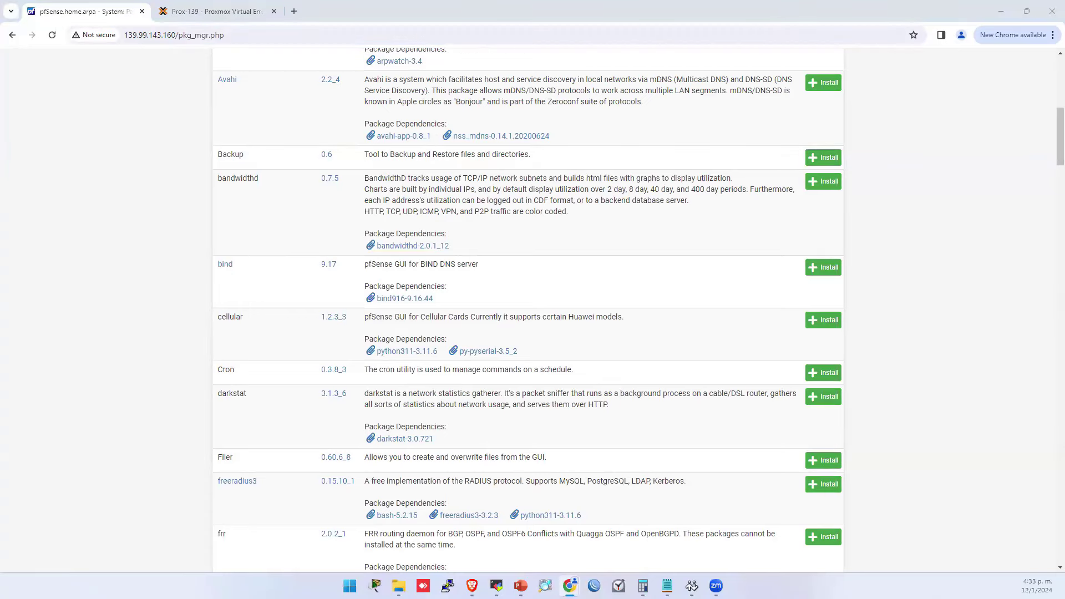
scroll(637, 253, up, 8)
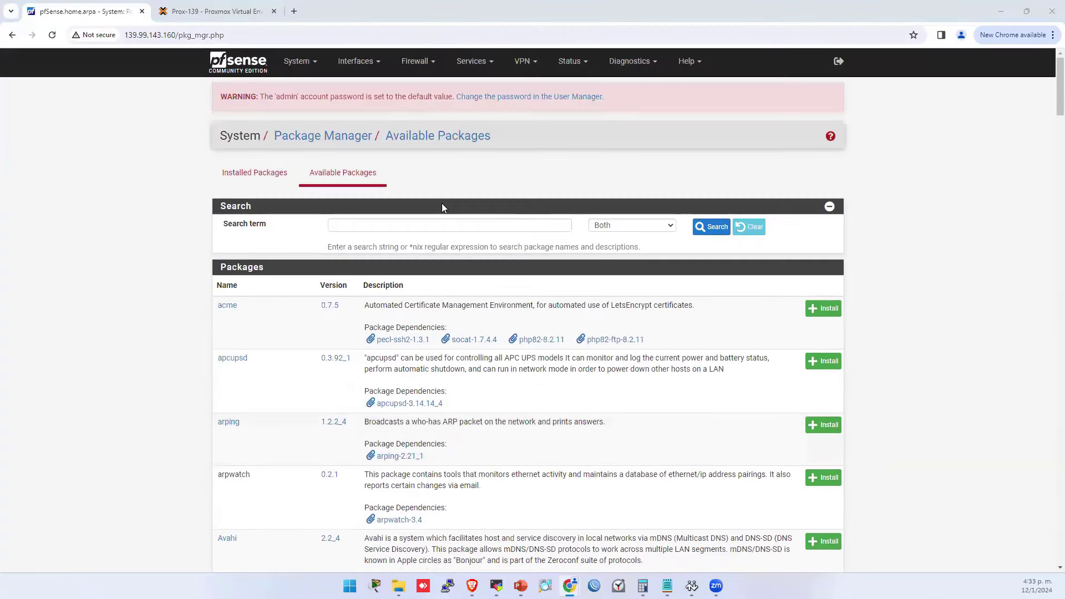
click(209, 64)
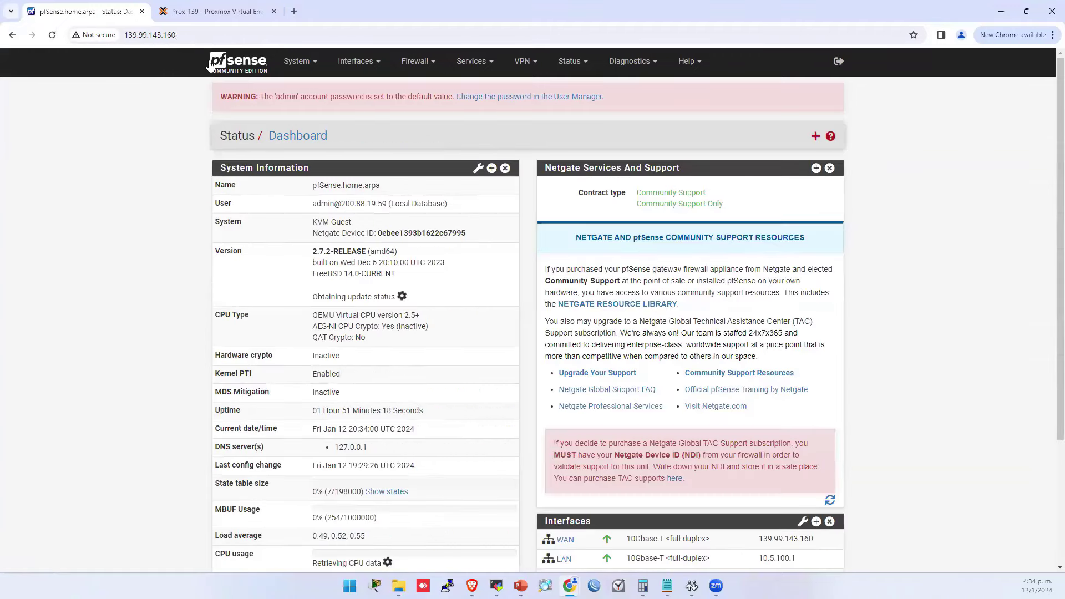
scroll(546, 330, down, 3)
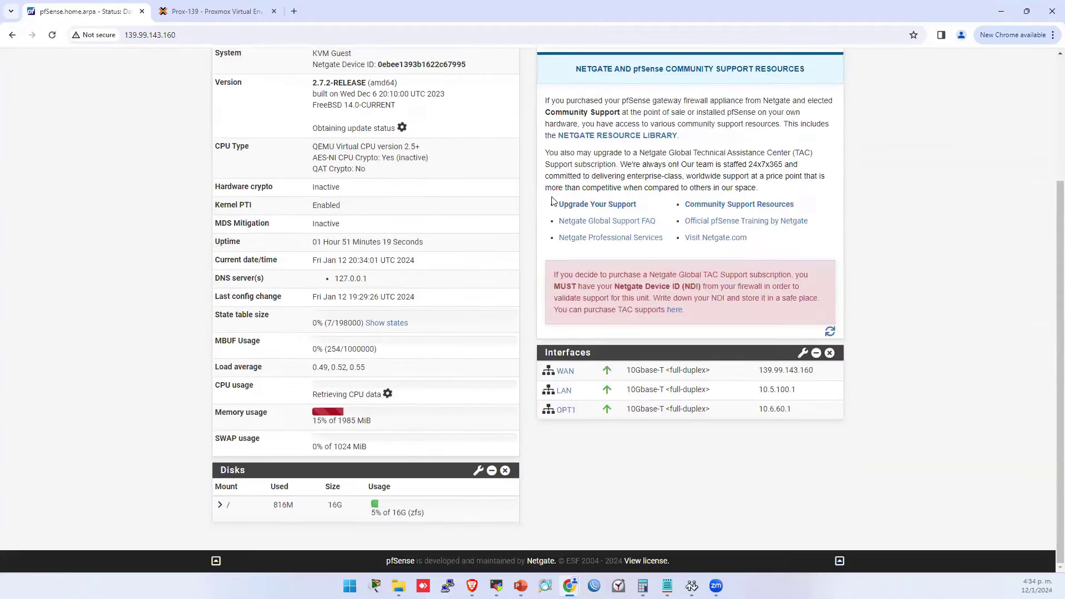
scroll(488, 249, up, 3)
Close the net0 editor in Proxmox and stop VM 102 (pfSense-Cloud), confirming with Yes.
click(209, 10)
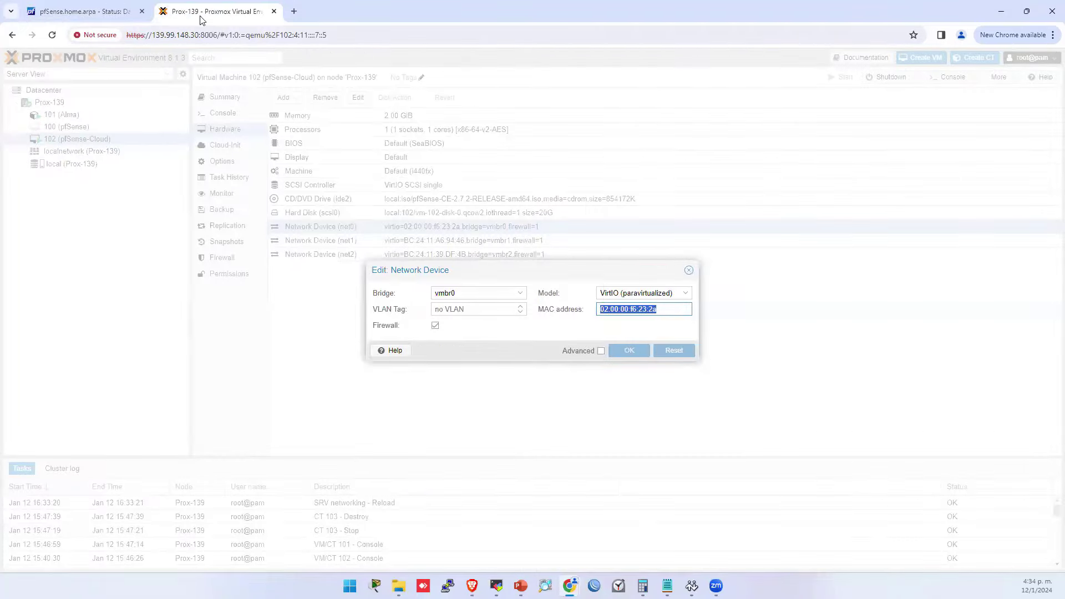
click(689, 268)
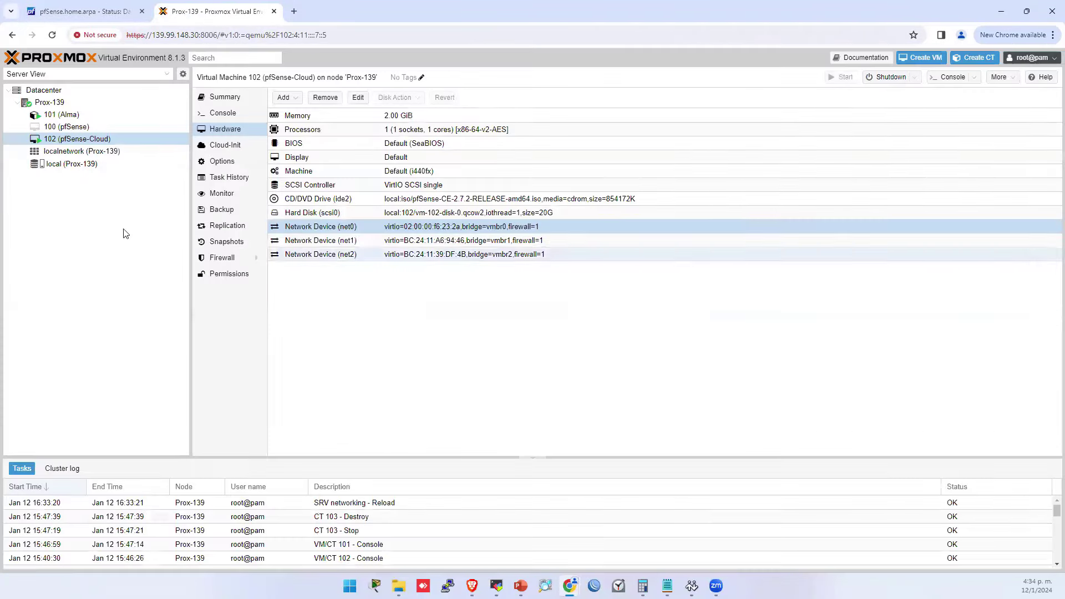
right_click(76, 143)
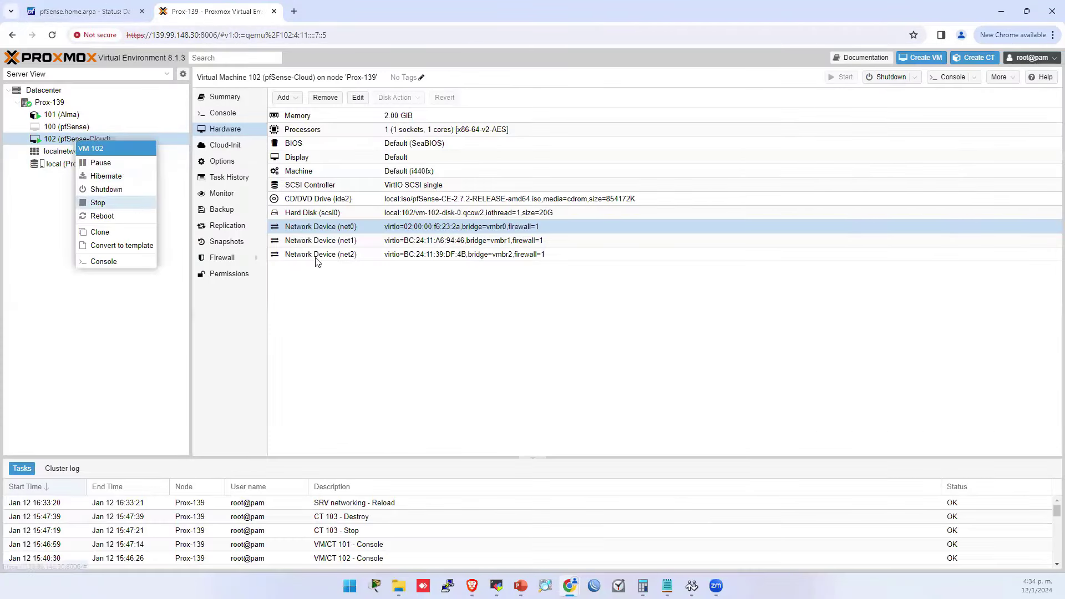
click(114, 203)
click(509, 334)
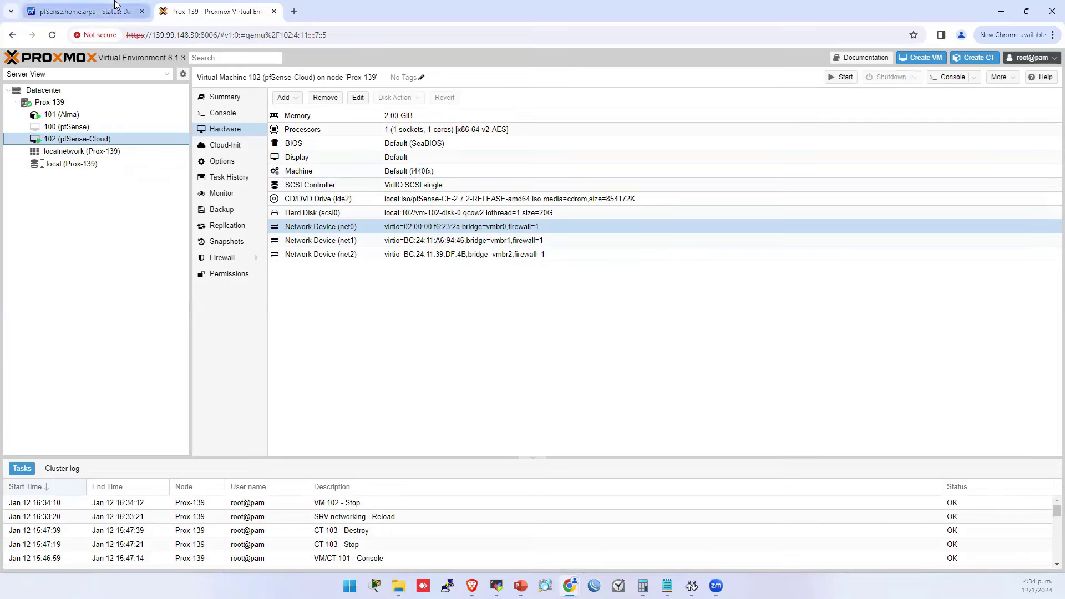
mouse_move(116, 5)
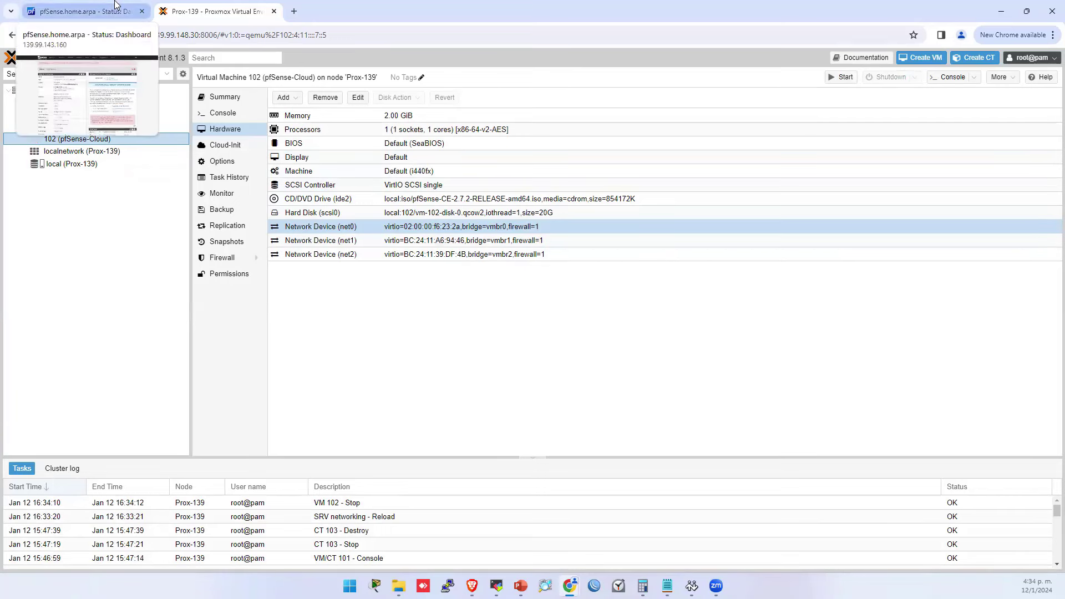
click(116, 5)
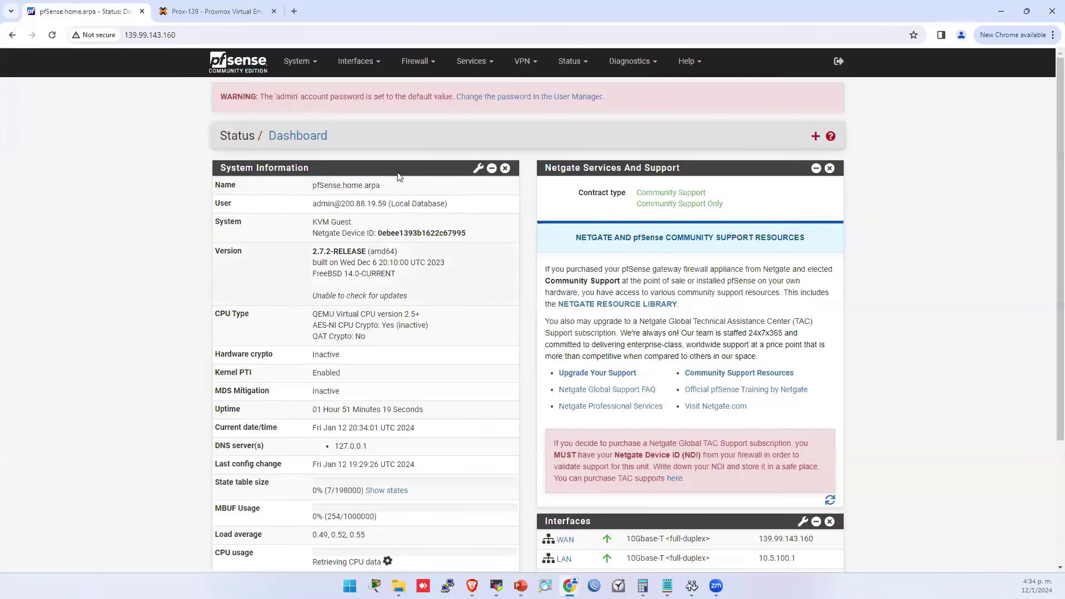
click(216, 11)
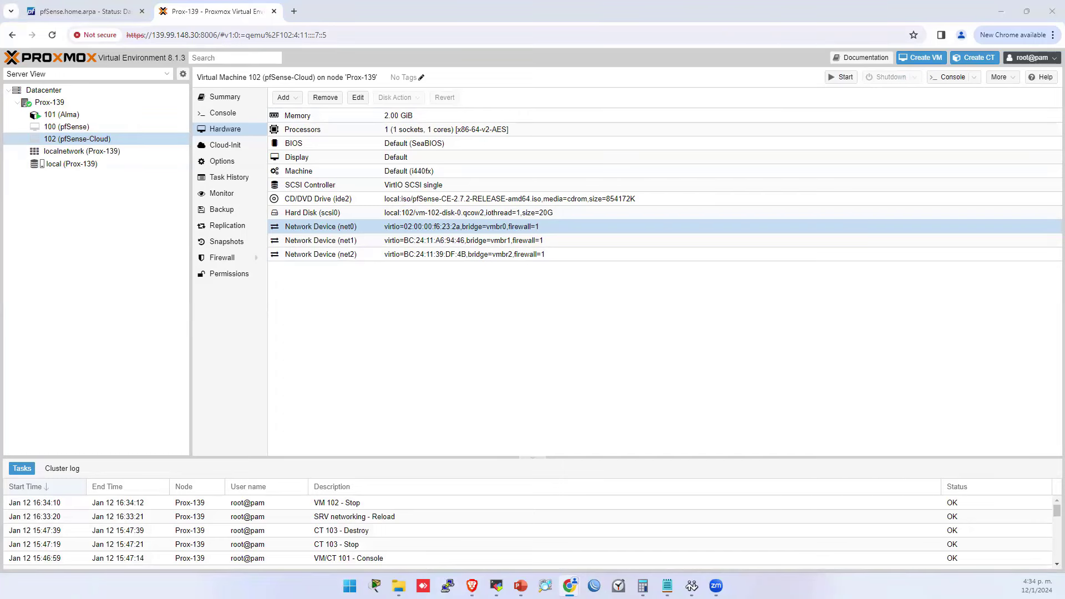
Load the Nextcloud share link in a new tab and open the pfSense installation manual PDF.
click(294, 11)
key(ctrl+v)
key(Return)
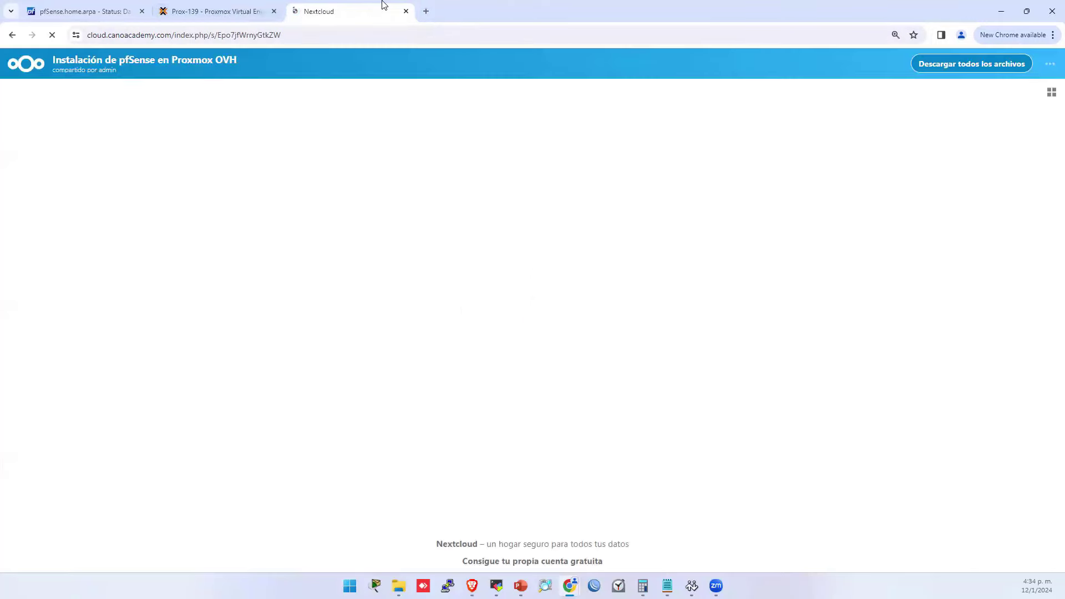
click(186, 216)
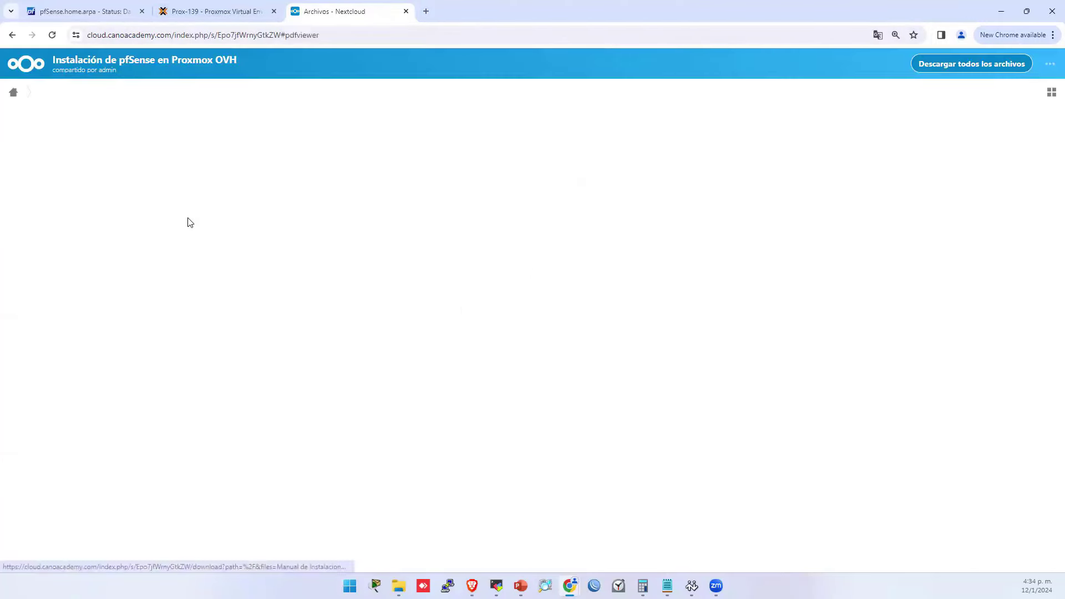
Scroll the manual to the gunzip-compressed image section, then start a fresh browser tab.
scroll(520, 209, down, 3)
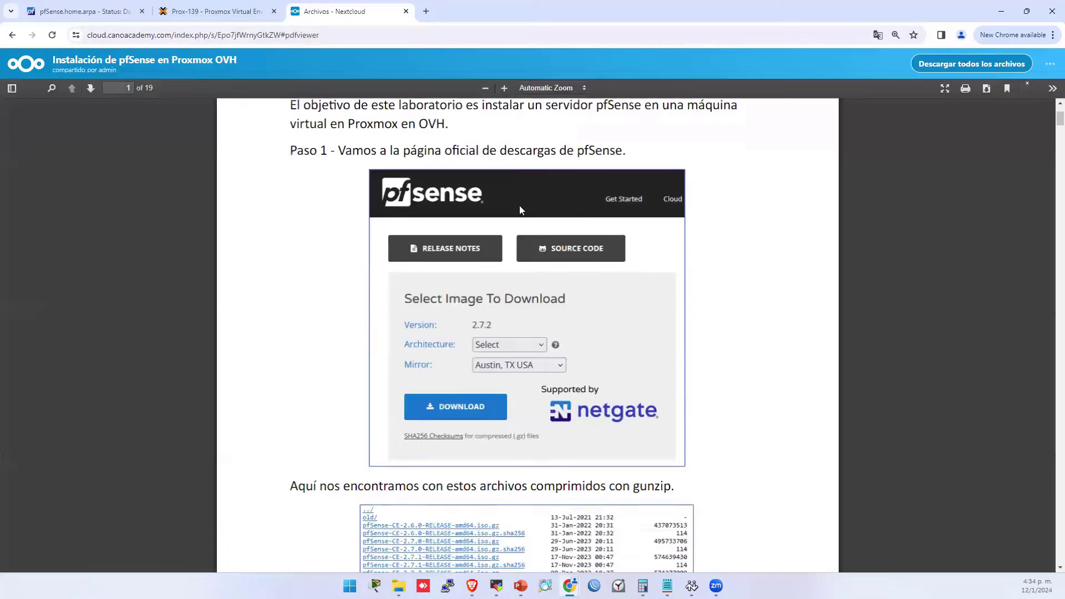
scroll(489, 331, up, 3)
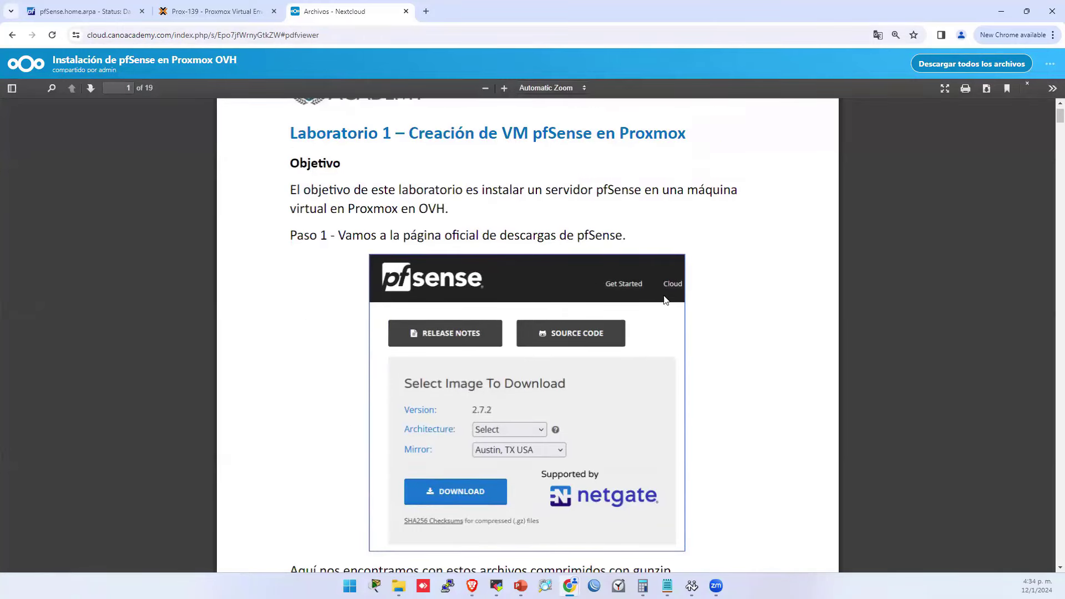
scroll(526, 323, down, 5)
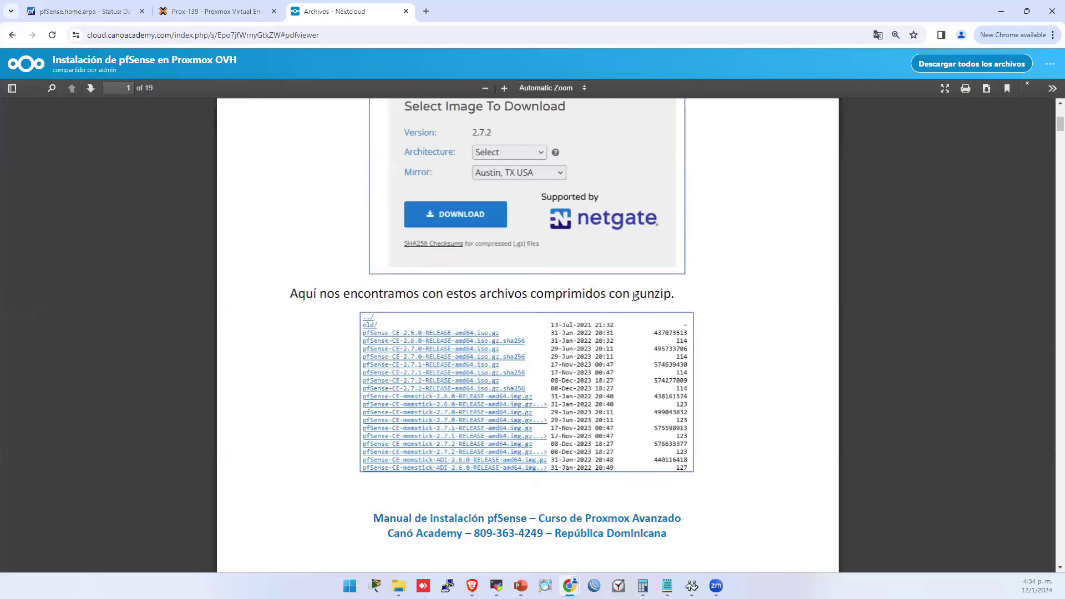
drag(635, 296, 674, 298)
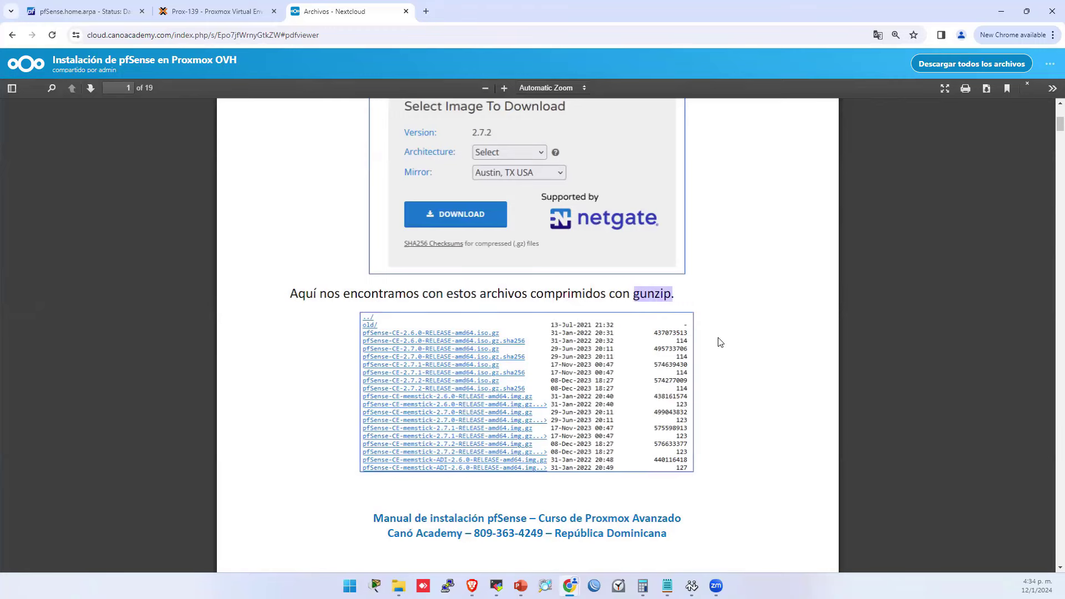
click(426, 11)
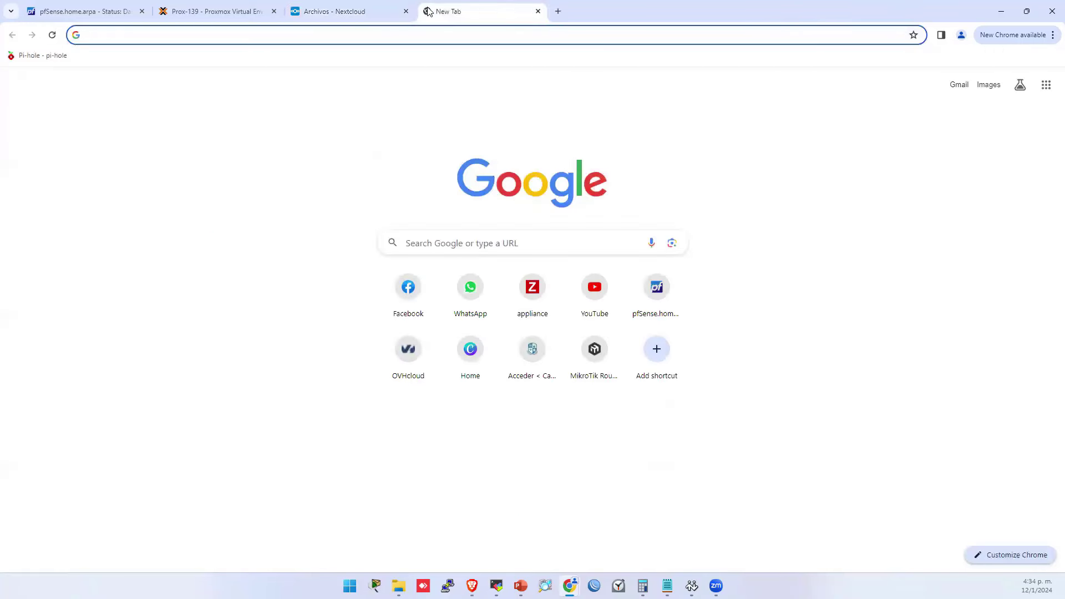
Follow pfsense.com's Download page to the Netgate mirror index, then open Proxmox's local (Prox-139) storage.
text(pfsense.com)
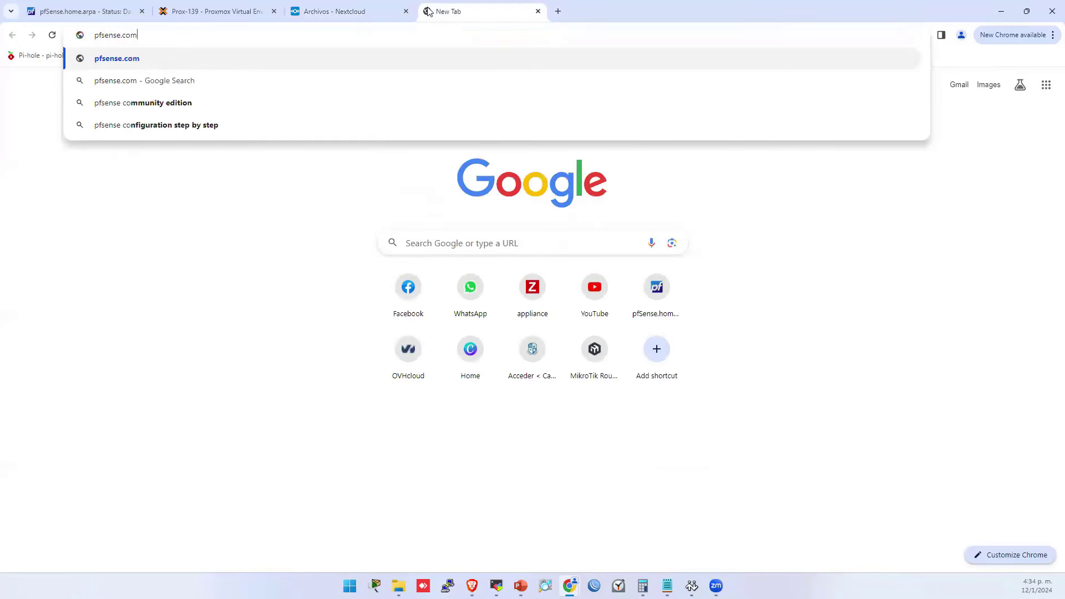
key(Return)
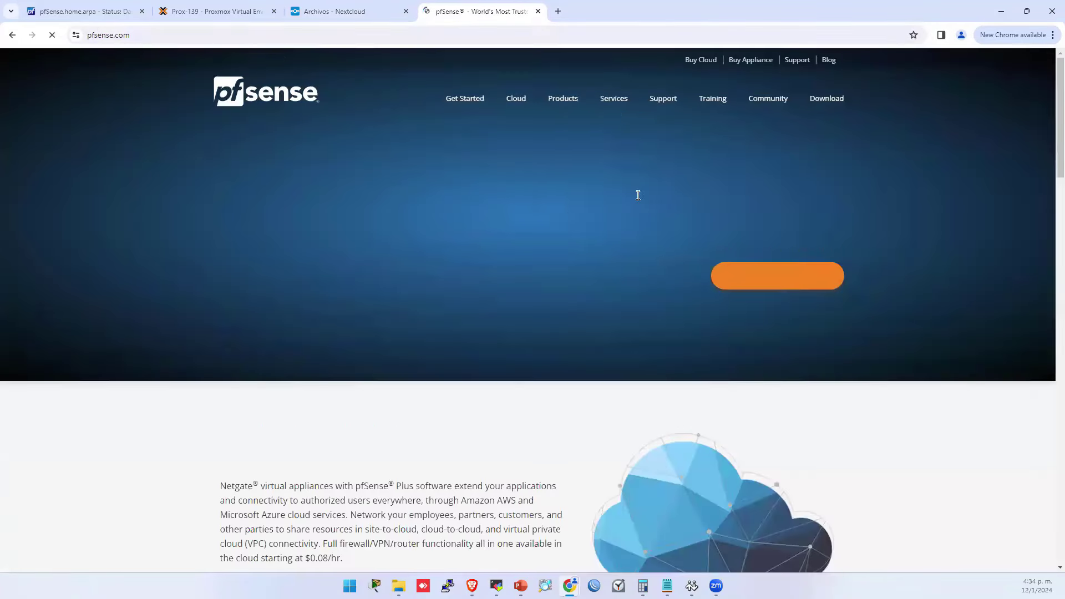
click(821, 106)
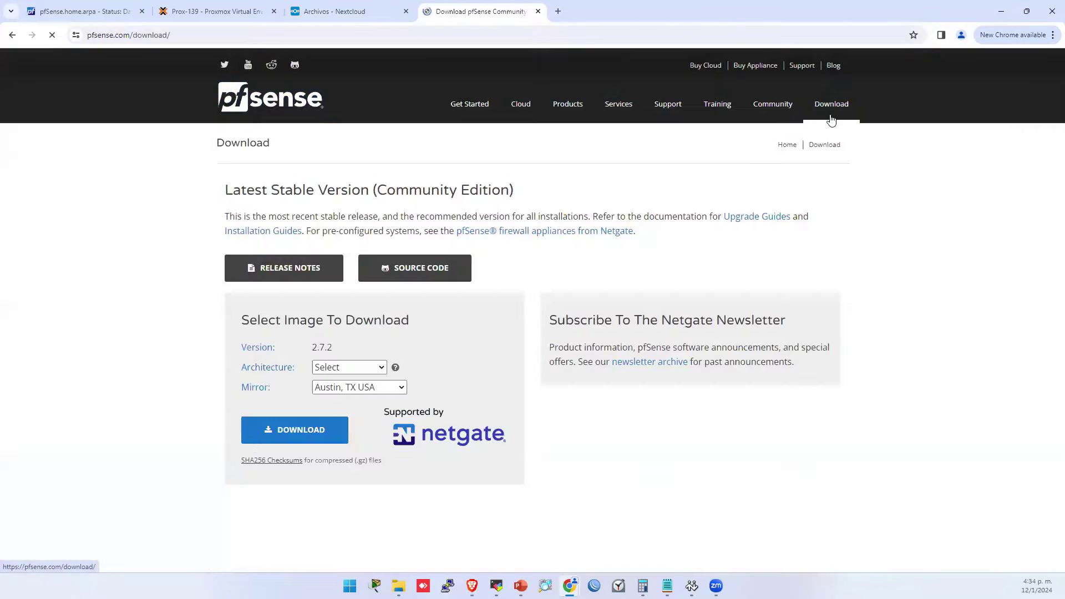
click(273, 443)
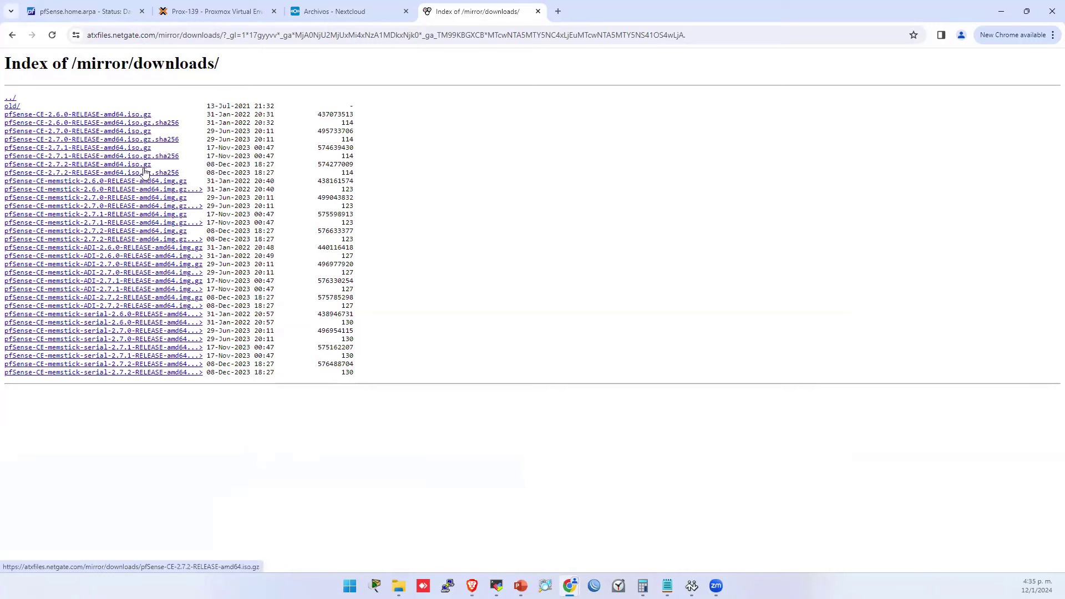
click(210, 11)
click(90, 165)
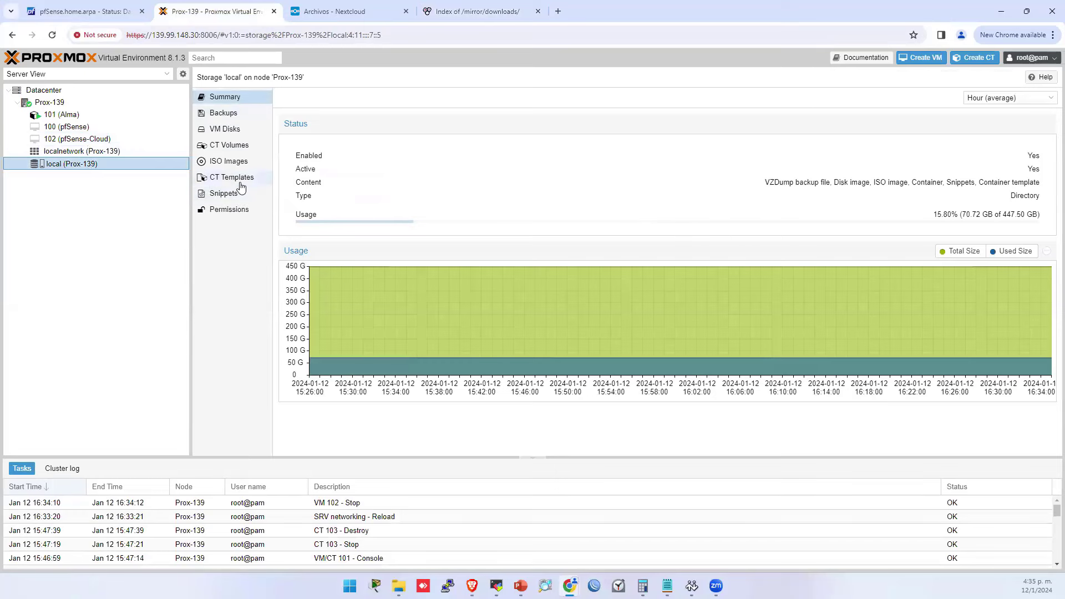
List local storage's ISO images and dismiss the Download from URL dialog.
click(238, 161)
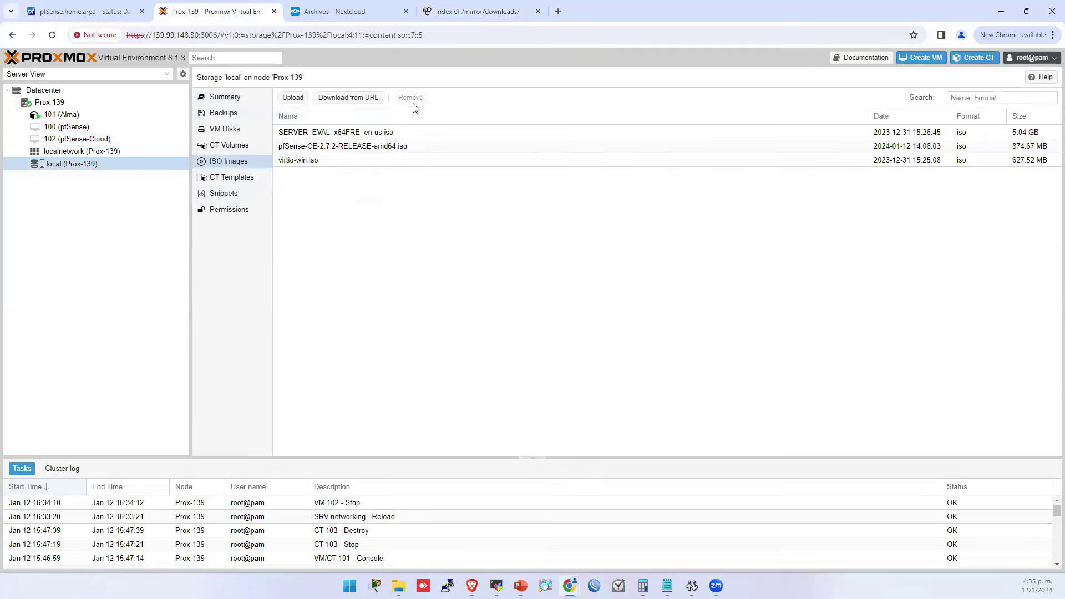
click(369, 99)
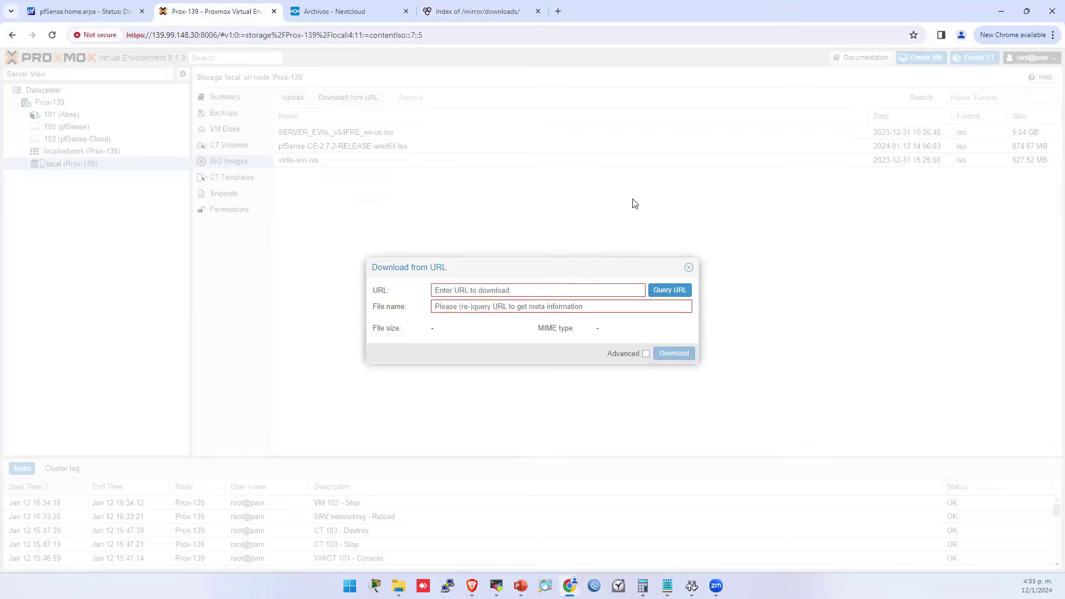
click(689, 268)
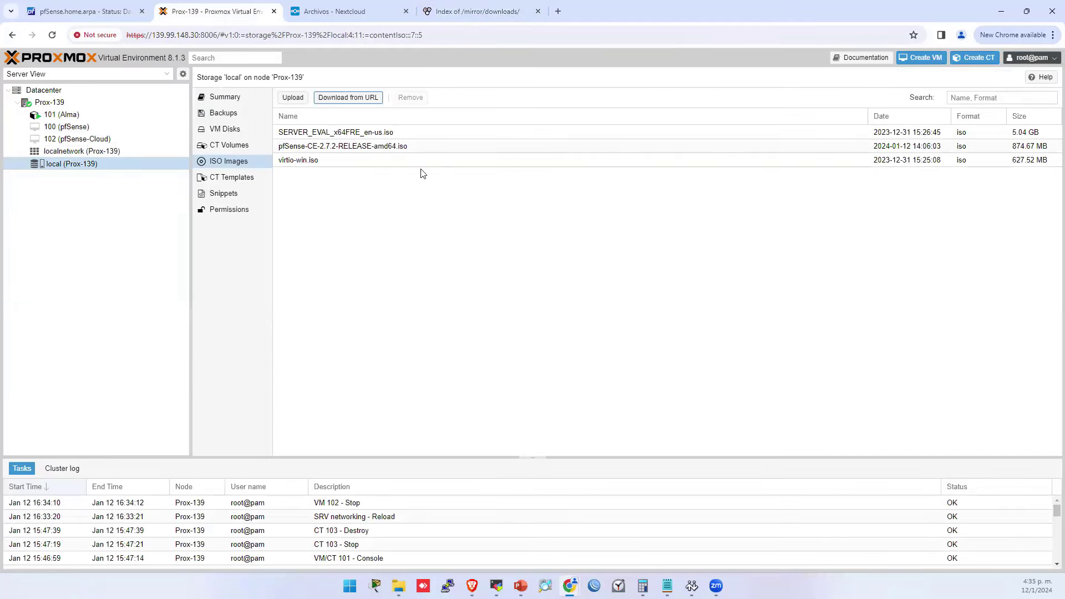
Remove SERVER_EVAL_x64FRE_en-us.iso and pfSense-CE-2.7.2-RELEASE-amd64.iso, leaving virtio-win.iso selected.
click(362, 136)
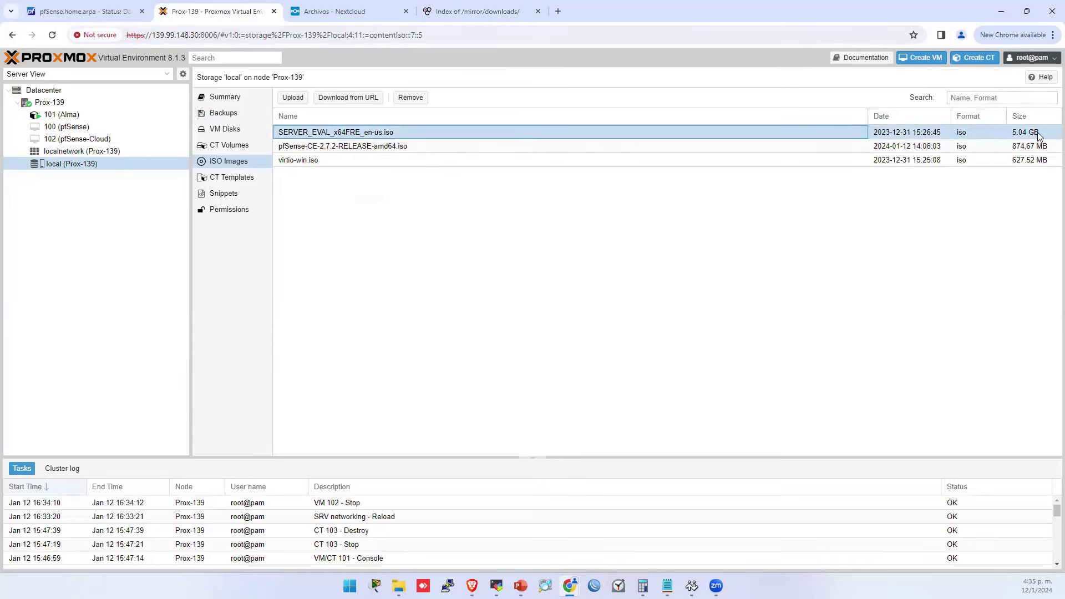
click(410, 97)
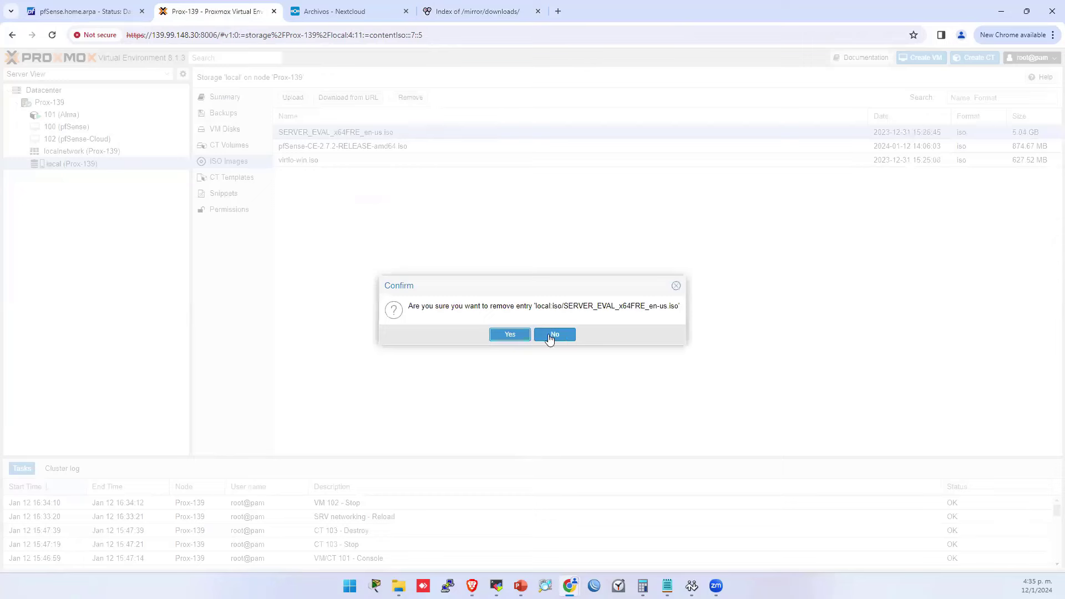
click(509, 335)
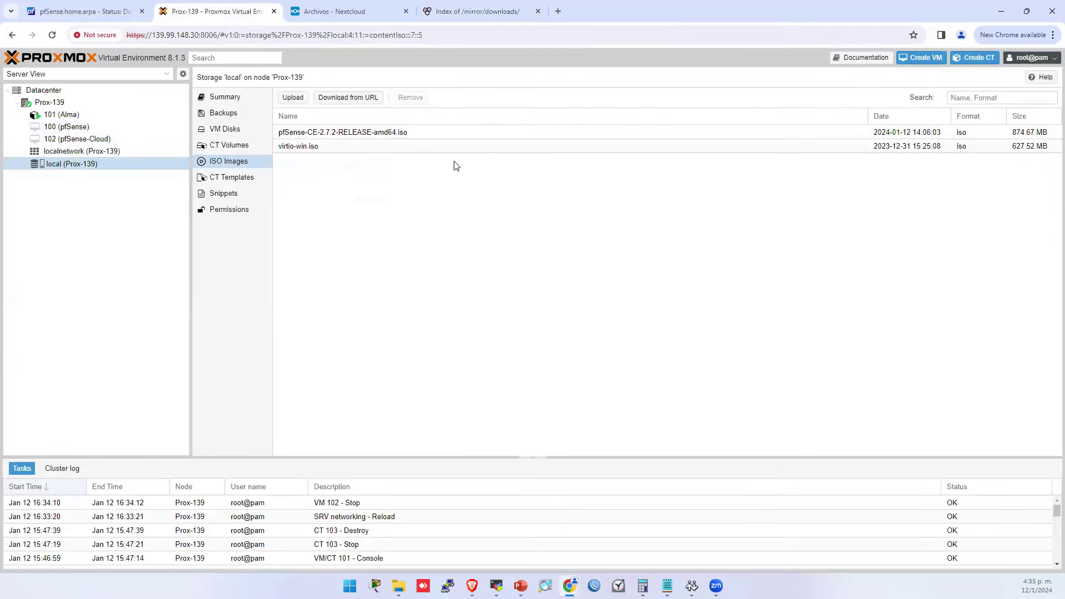
click(342, 133)
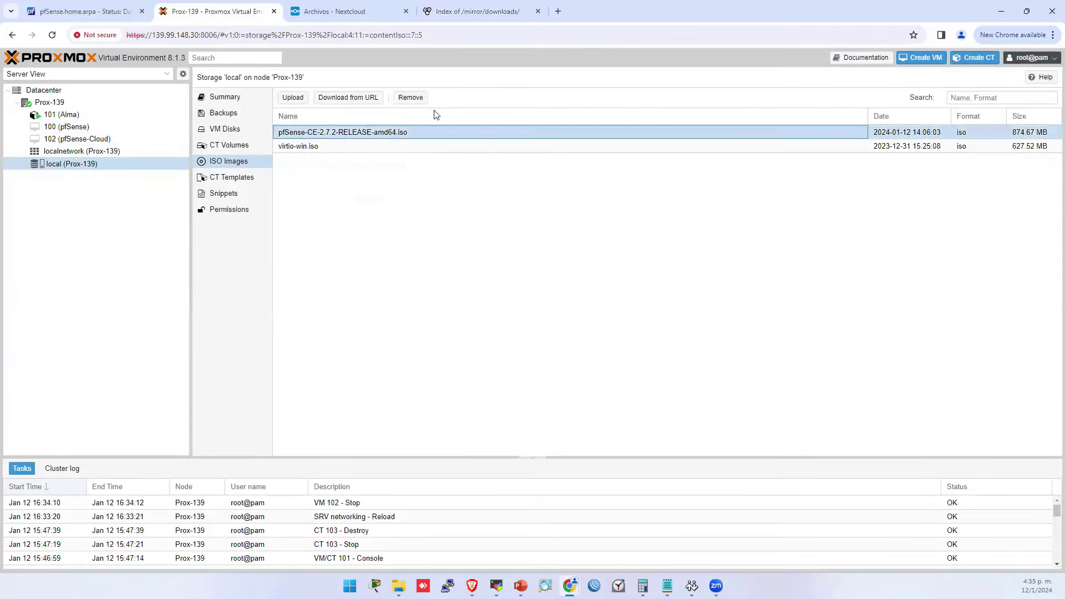
click(410, 97)
click(520, 336)
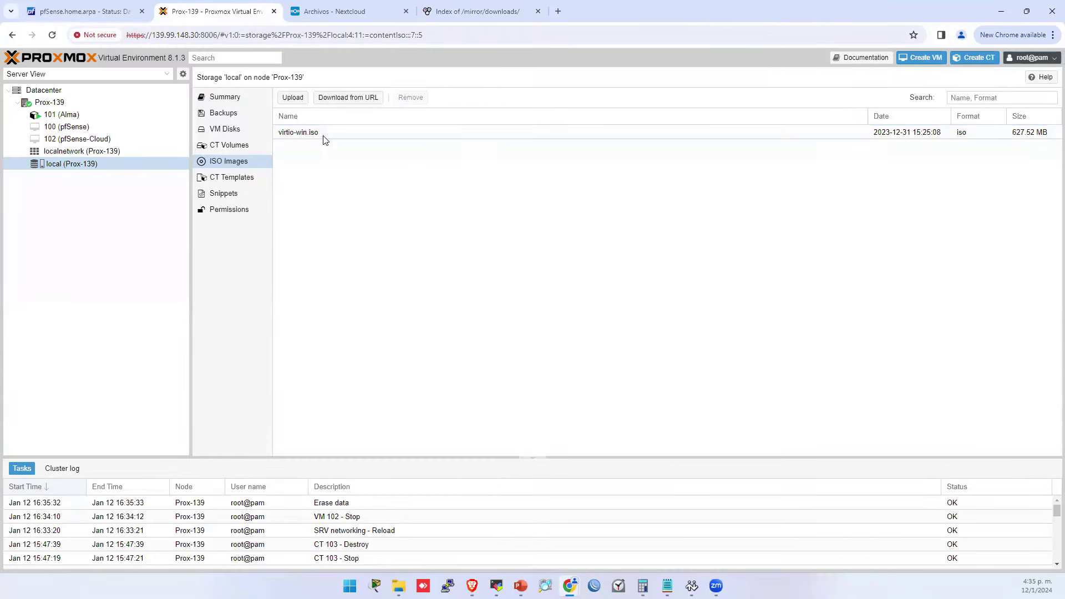
click(326, 136)
Open a shell on node Prox-139 and move the console window to the screen centre.
click(65, 104)
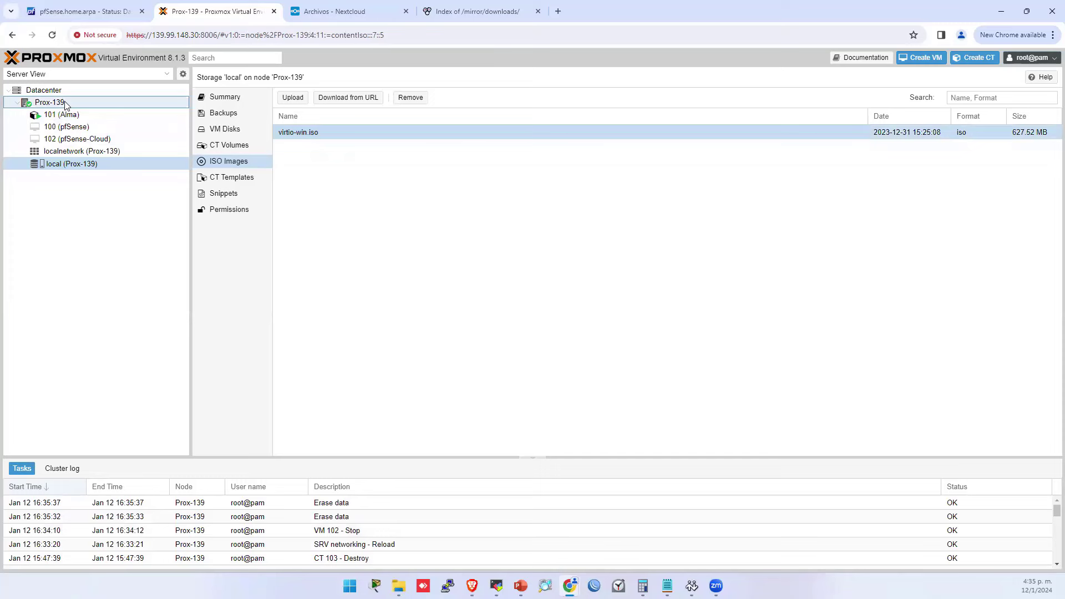
click(925, 81)
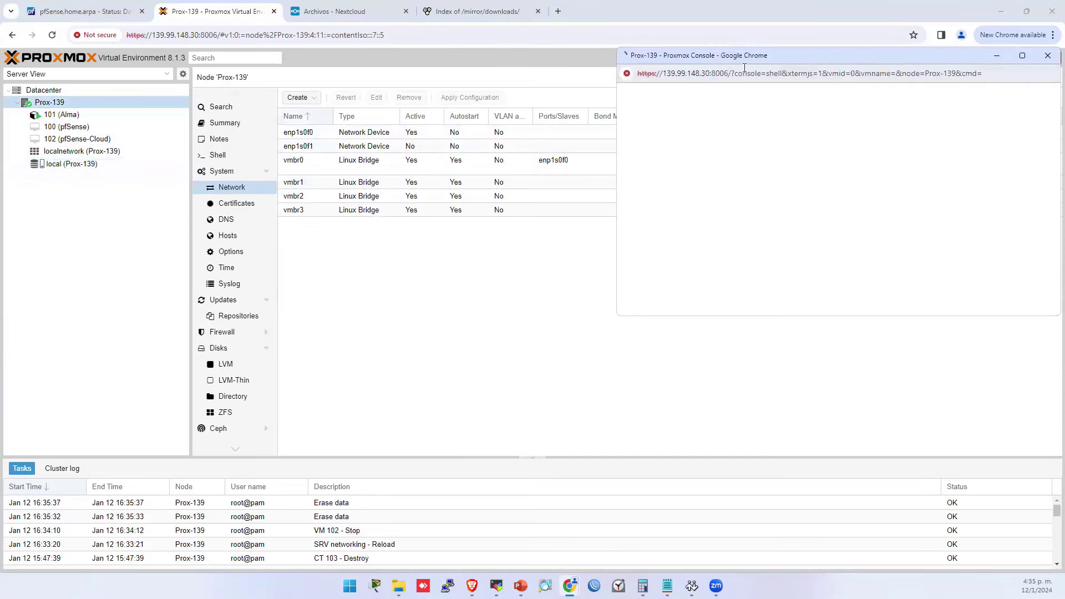
drag(797, 57, 576, 219)
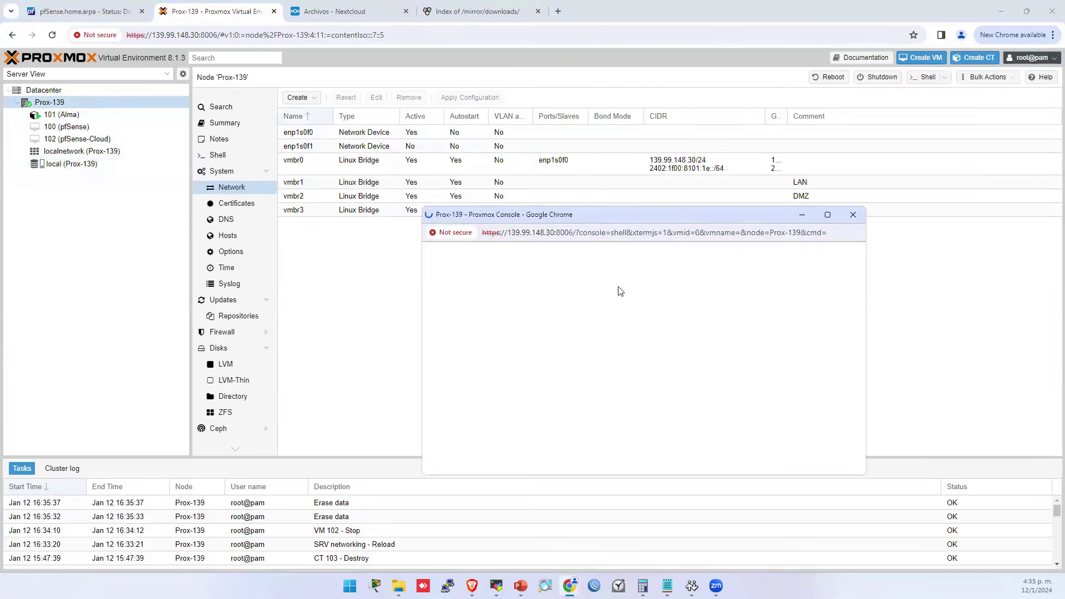
drag(658, 206, 621, 133)
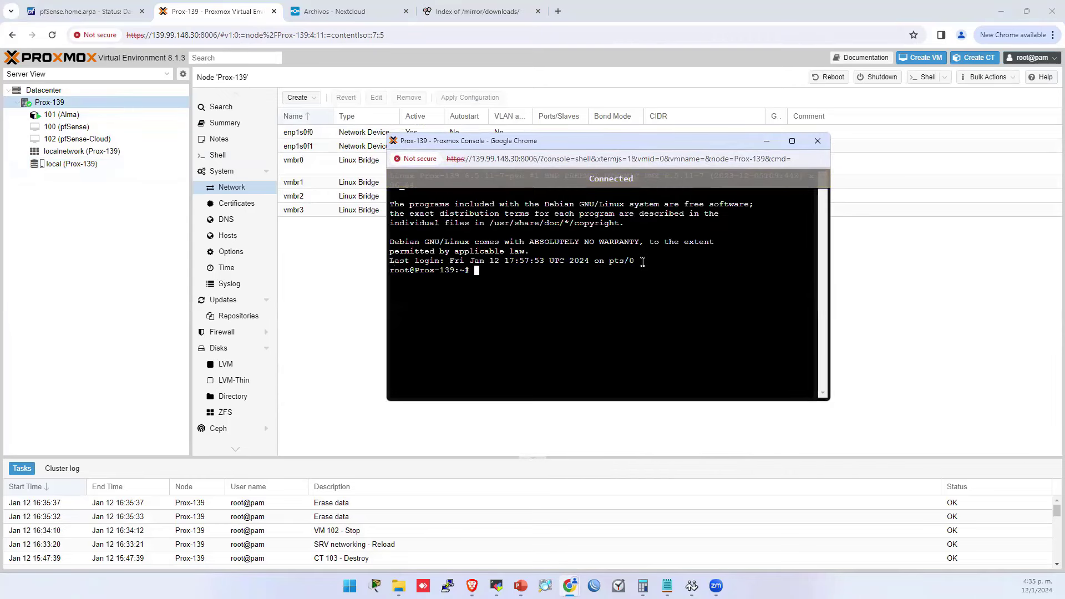
Change into /var/lib/vz/template/iso/ and list its files, showing virtio-win.iso and wget-log.
text(cd /var/)
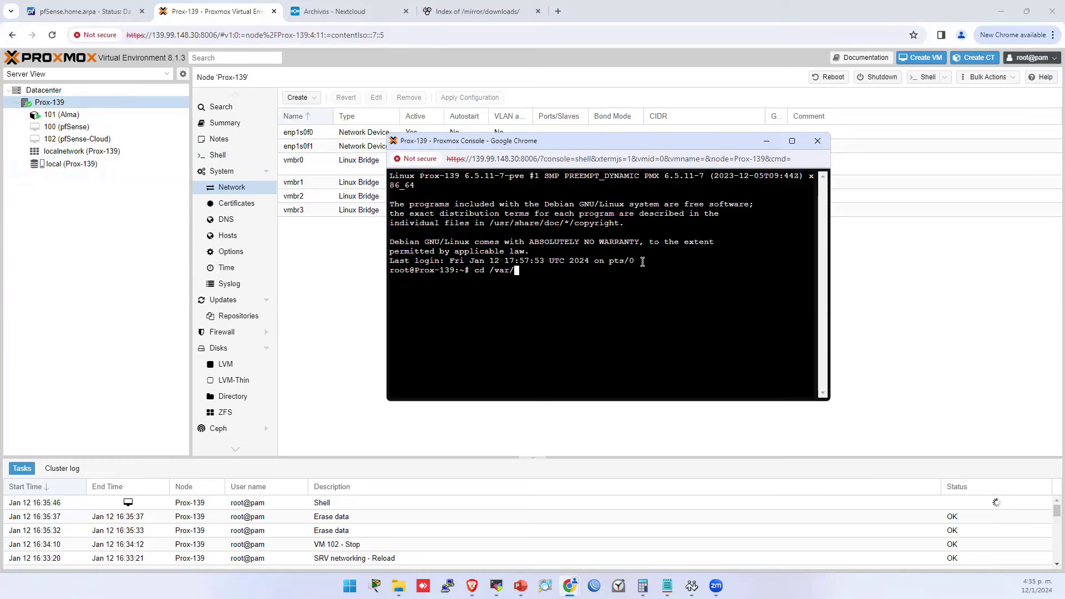
text(lib/vz/template/)
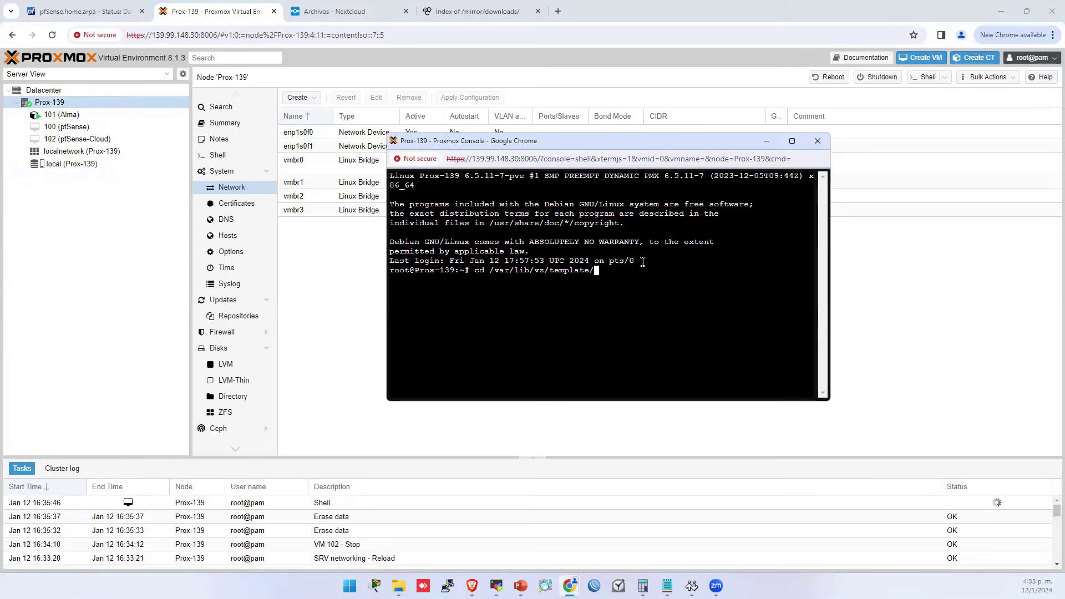
text(iso/)
key(Return)
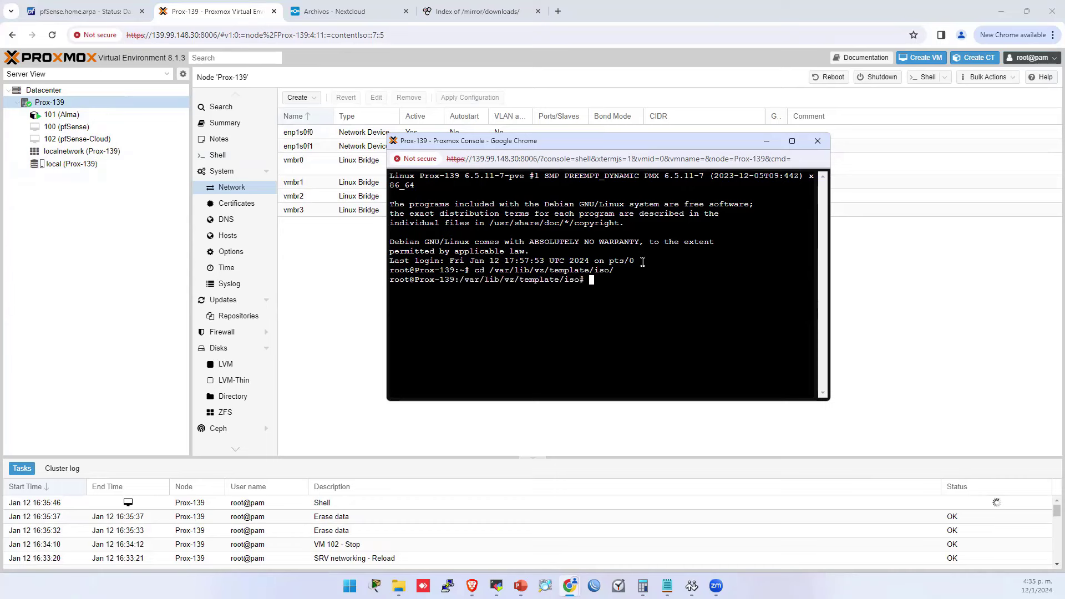
text(ls)
key(Return)
key(Return)
key(Return)
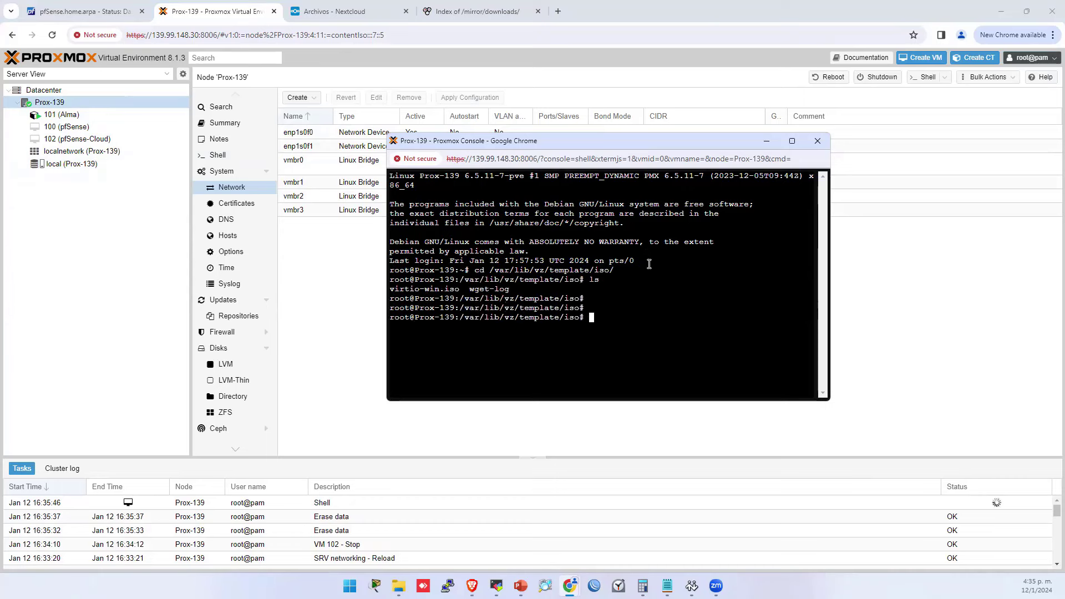
Check virtio-win.iso in the local ISO storage list, then go to the Netgate mirror index.
click(83, 163)
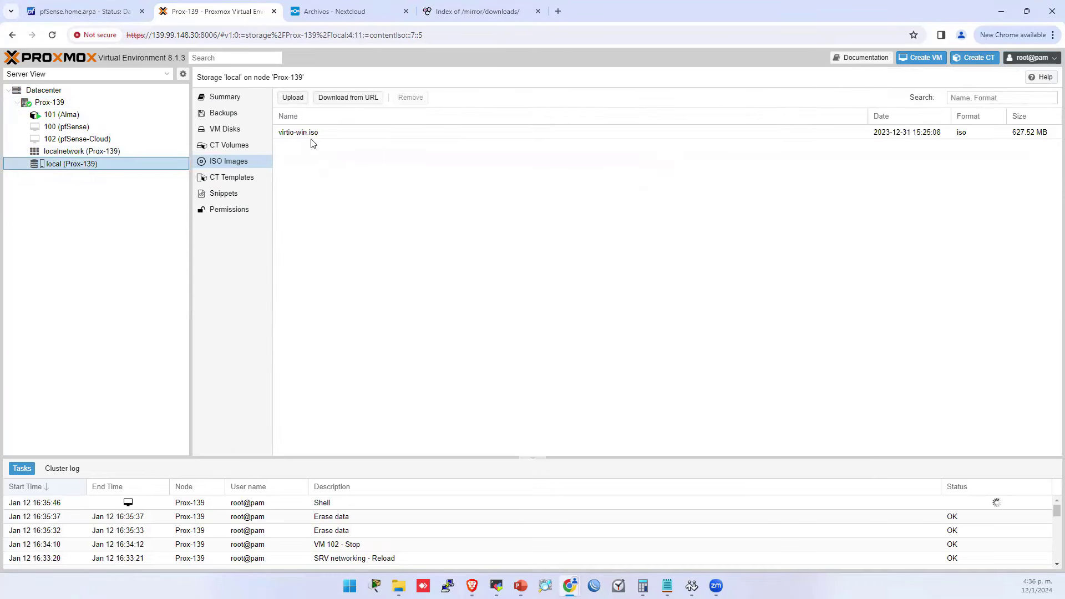
click(312, 136)
mouse_move(472, 587)
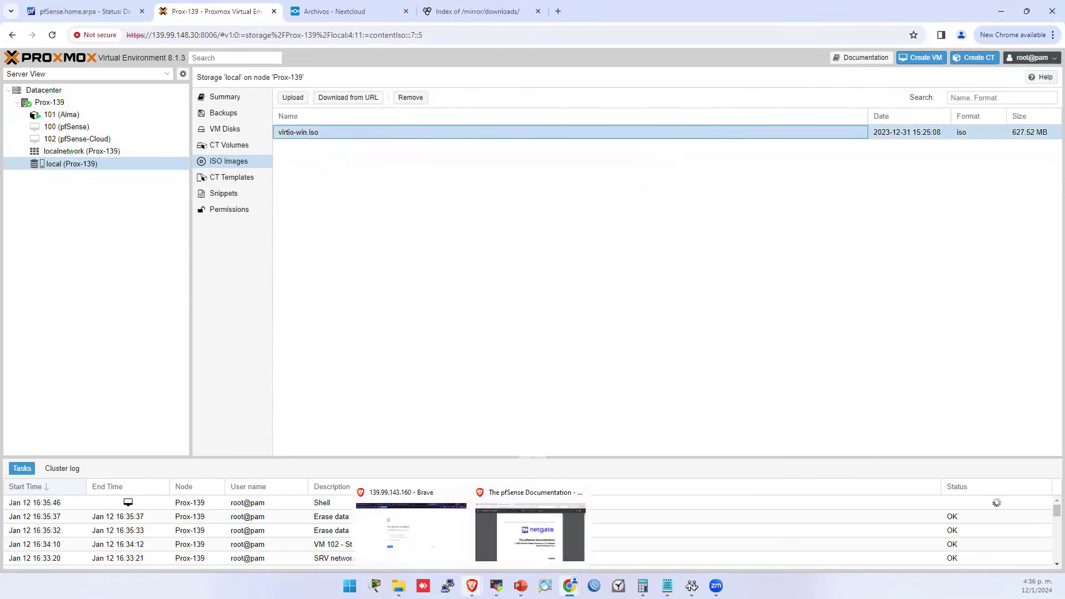
mouse_move(569, 587)
click(679, 530)
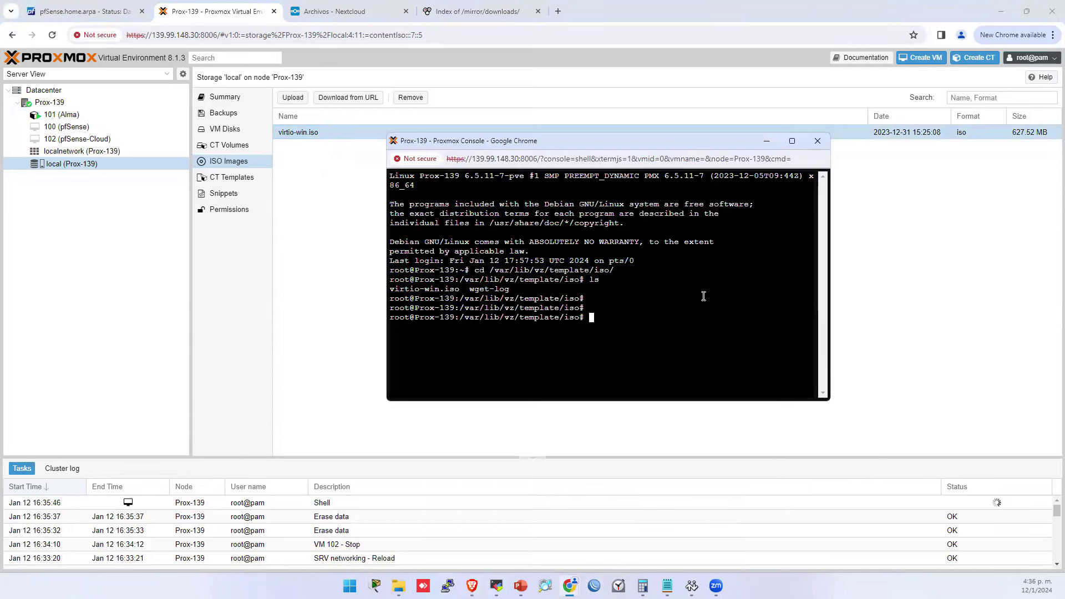
click(488, 8)
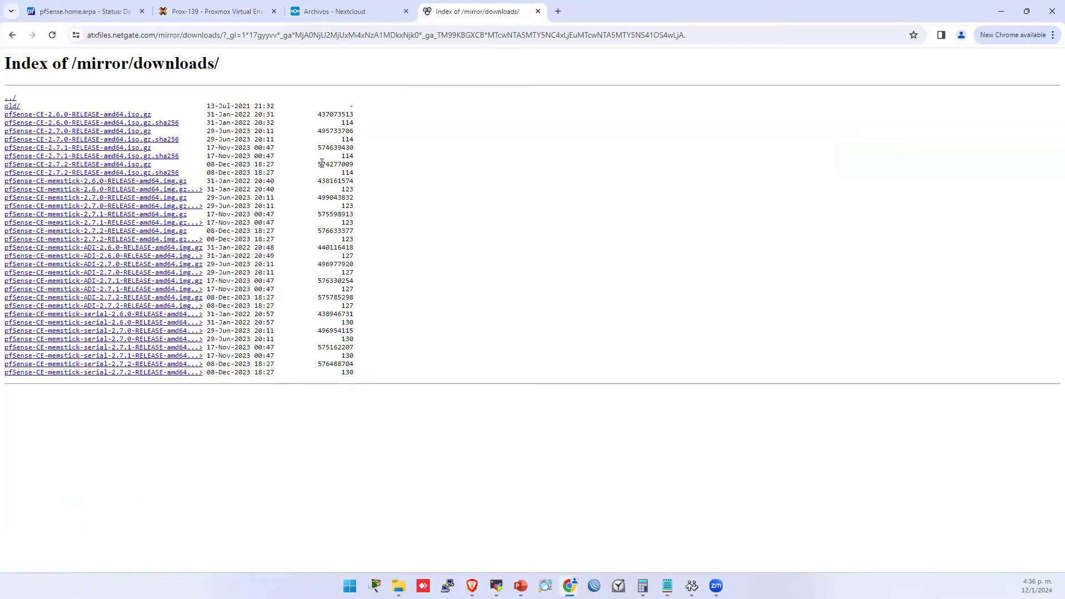
Copy the link for pfSense-CE-2.7.2-RELEASE-amd64.iso.gz, confirming its 574277009-byte size.
drag(339, 163, 355, 167)
right_click(142, 168)
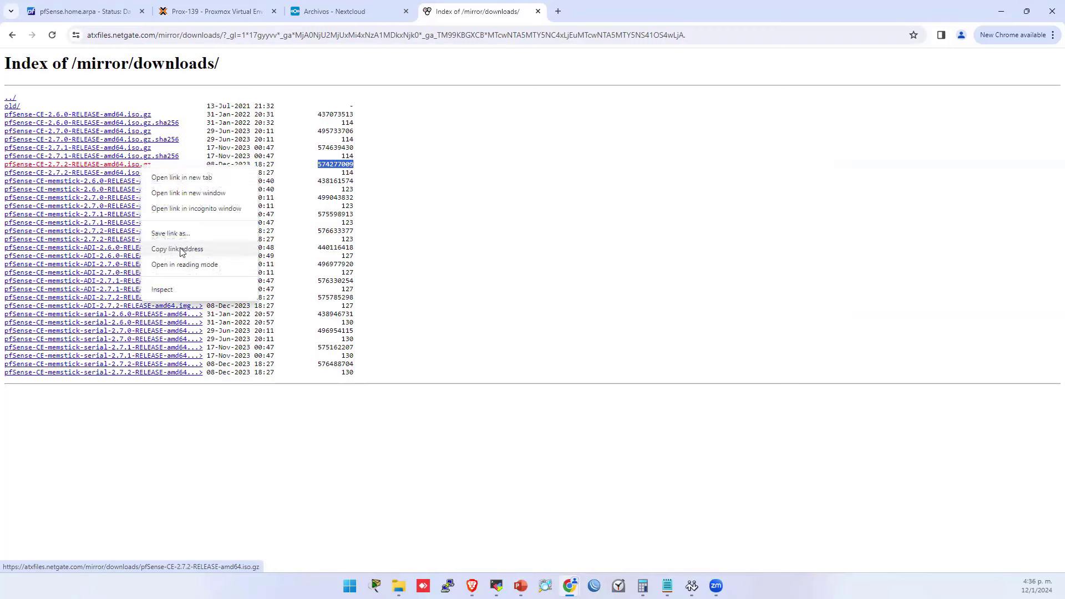
click(194, 254)
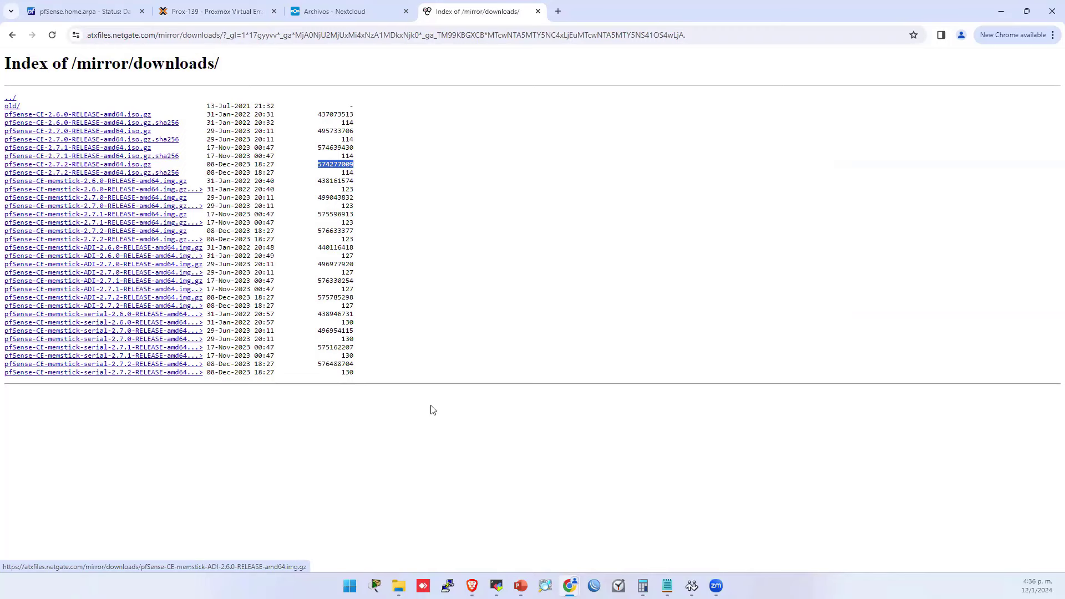
In the Proxmox console, run wget with the pasted pfSense-CE-2.7.2-RELEASE-amd64.iso.gz URL.
mouse_move(570, 585)
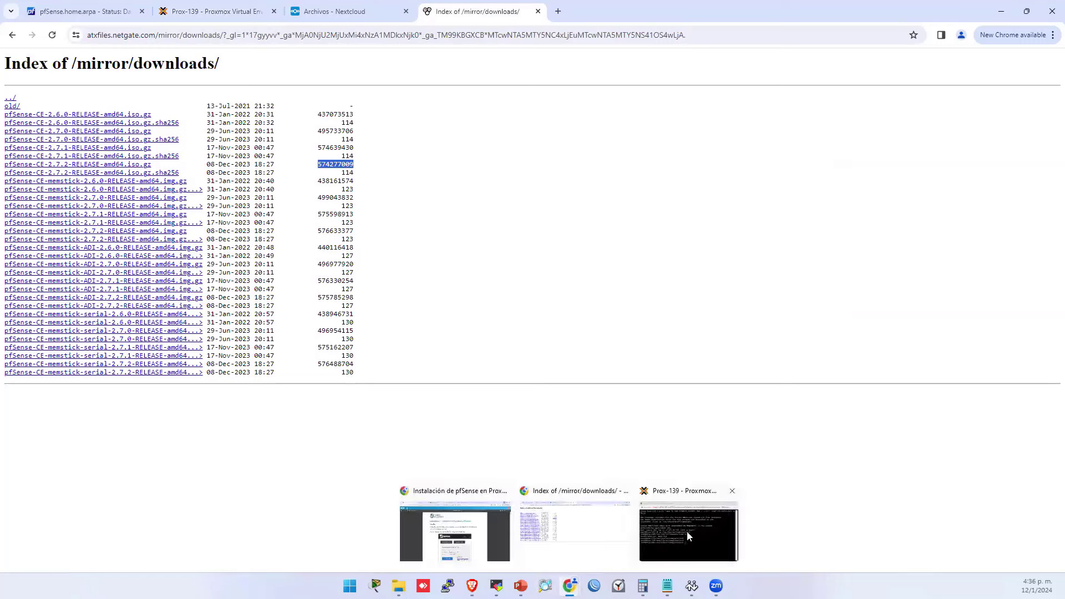
click(687, 531)
text(w)
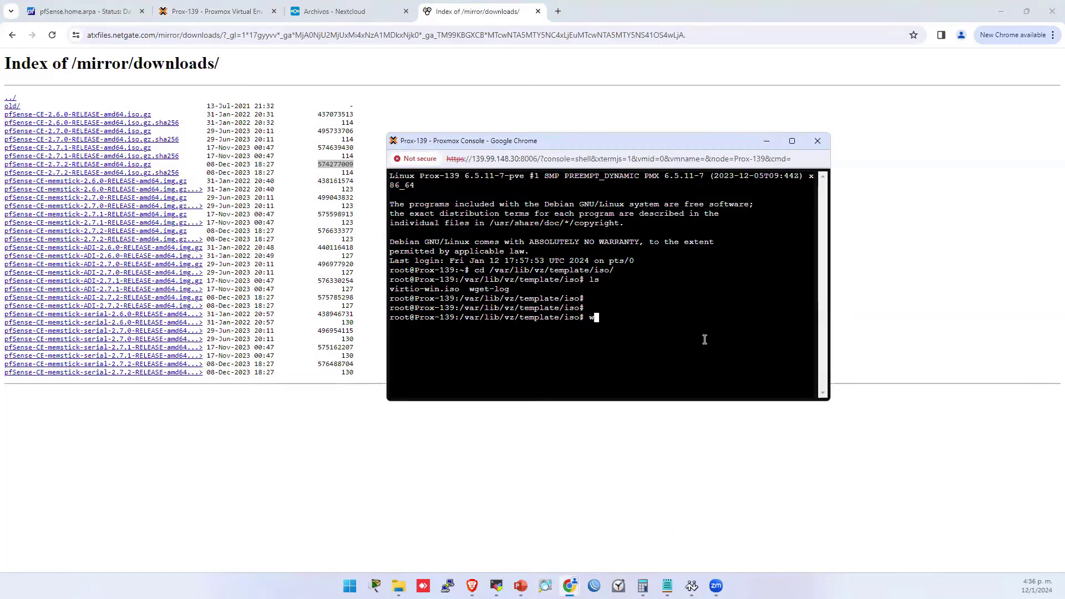
text(get)
right_click(705, 339)
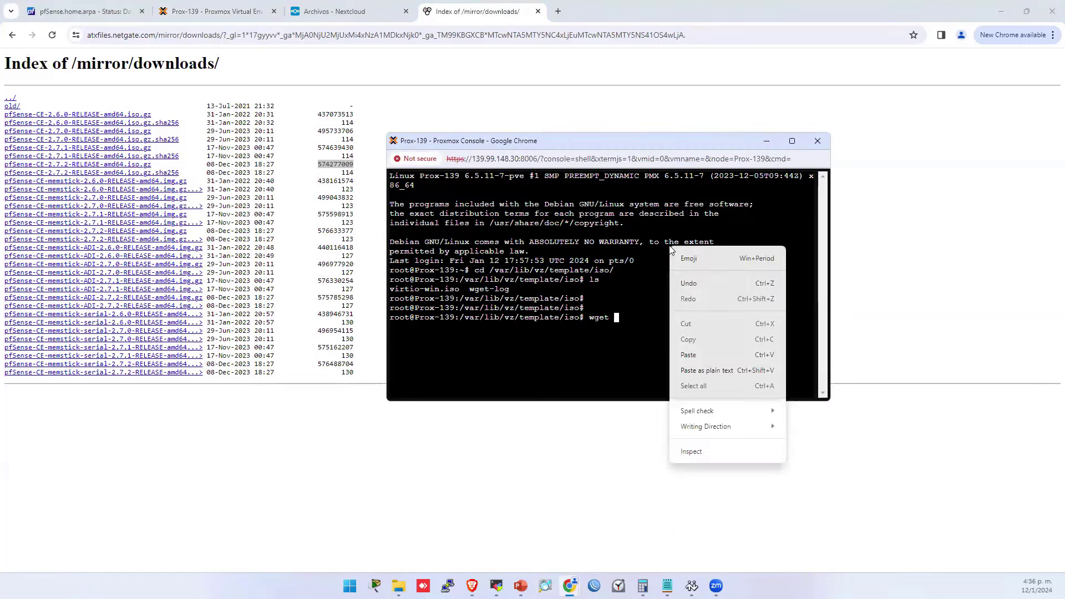
click(701, 358)
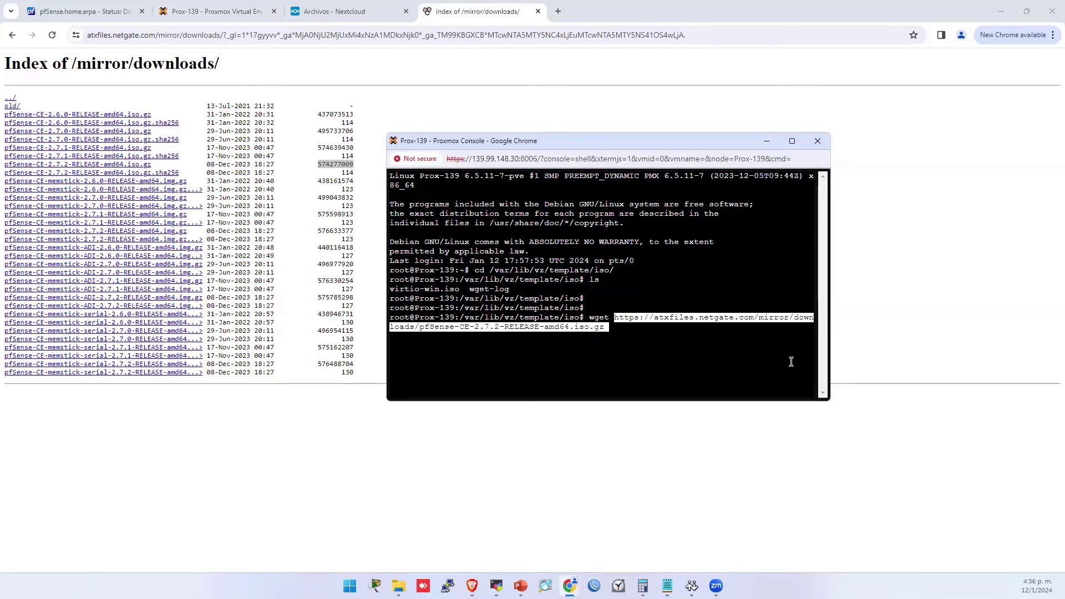
key(Return)
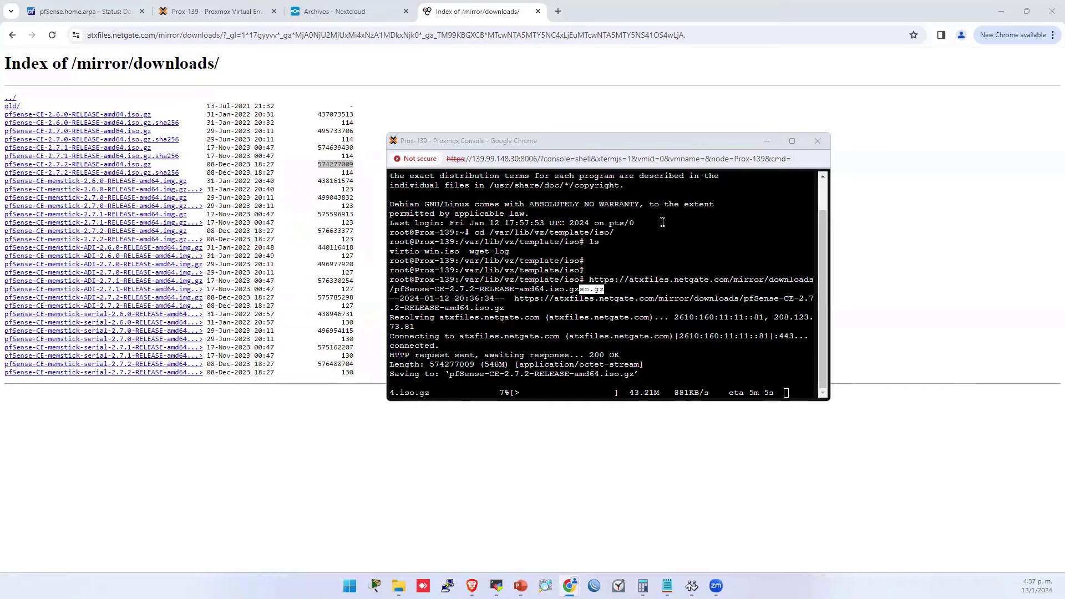
Scroll the pfSense guide PDF to Paso 3 and highlight its 4G memory, 20G disk, CPU (1/2) lines.
click(333, 11)
scroll(627, 315, down, 8)
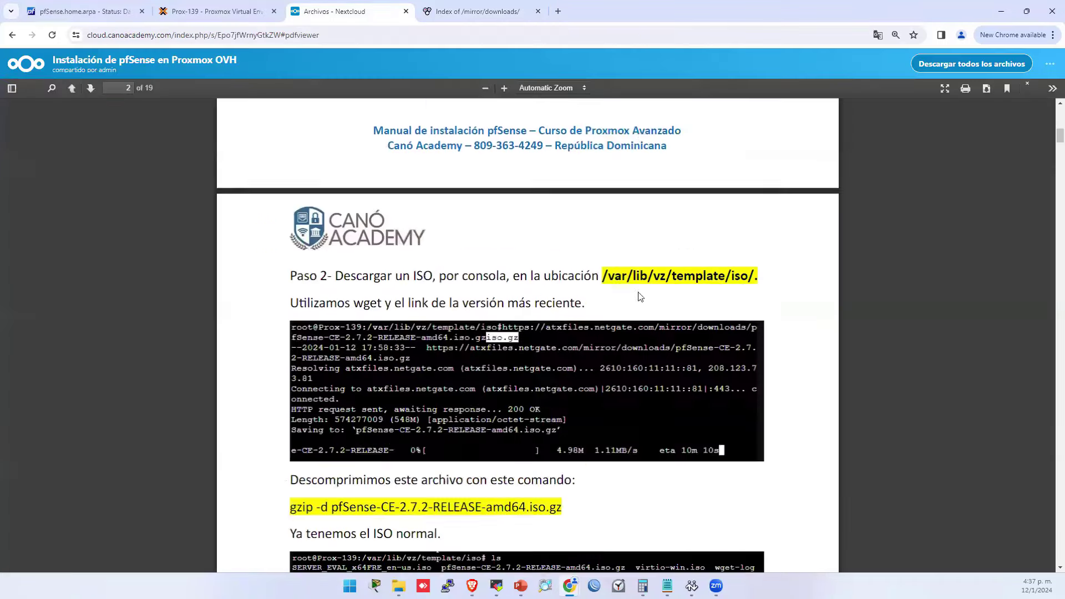
scroll(625, 248, down, 3)
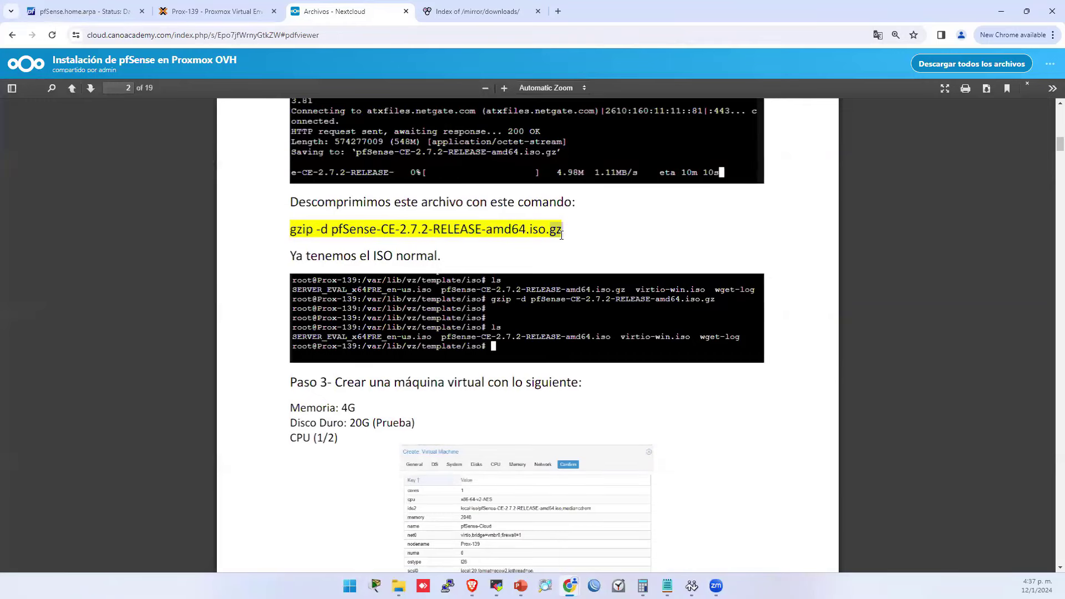
scroll(563, 227, down, 1)
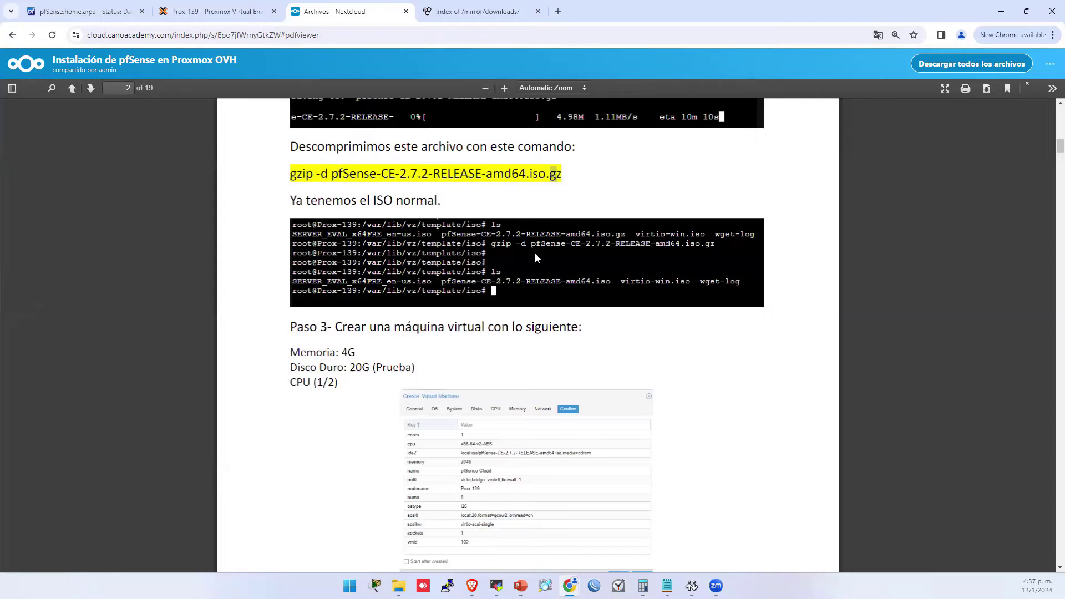
scroll(544, 203, up, 1)
scroll(545, 203, up, 3)
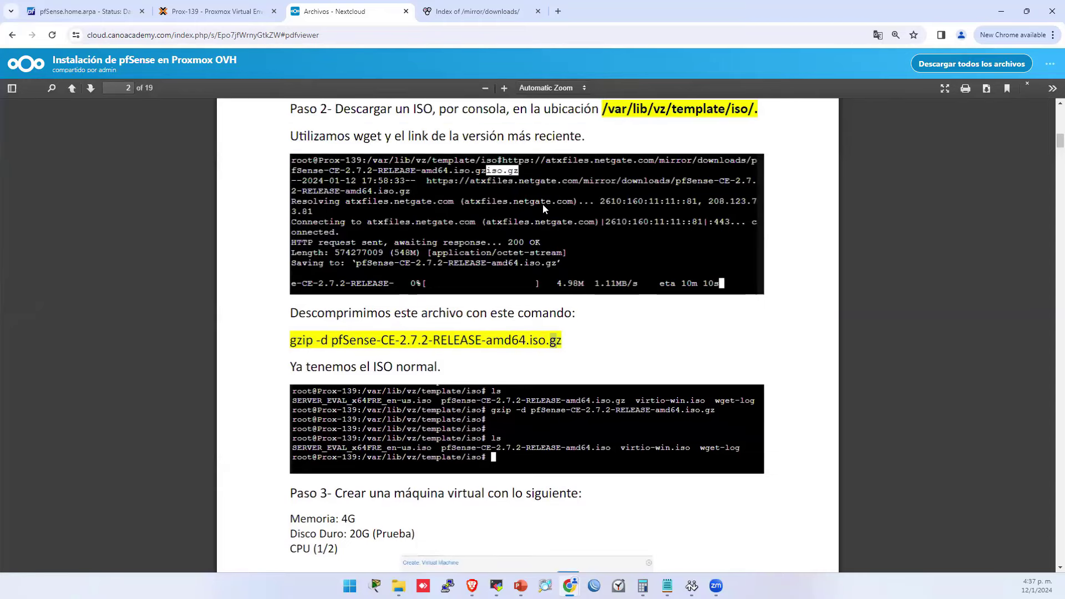
scroll(543, 207, down, 3)
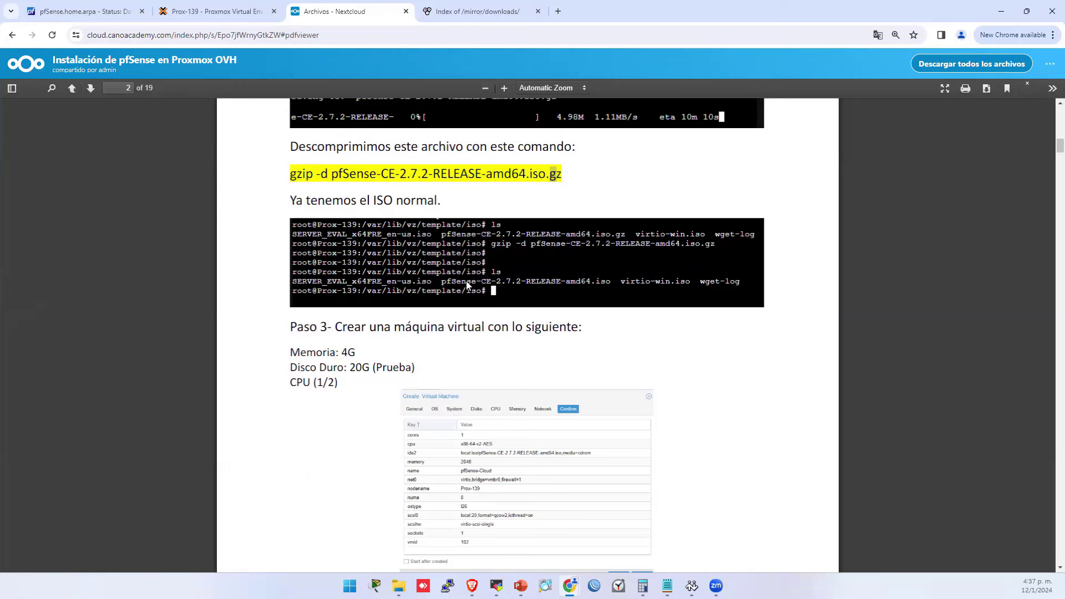
scroll(557, 186, down, 3)
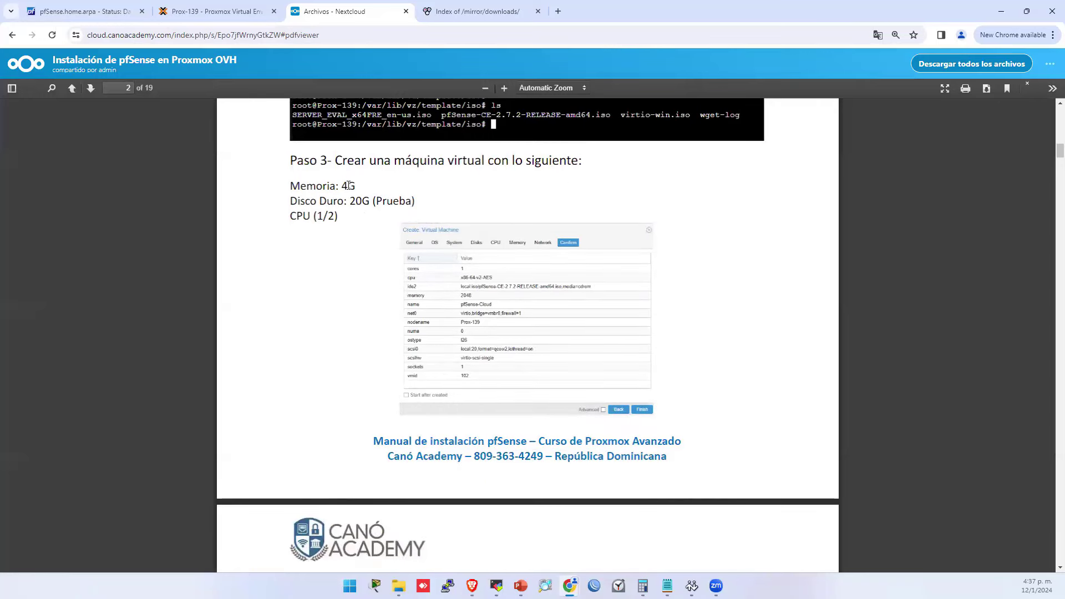
drag(342, 186, 359, 188)
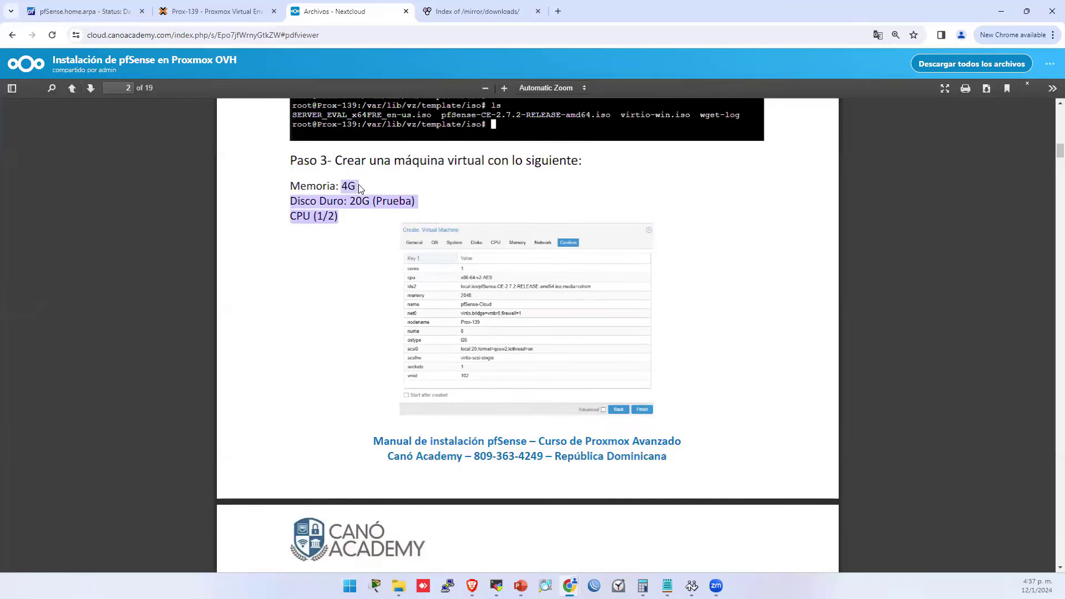
click(378, 205)
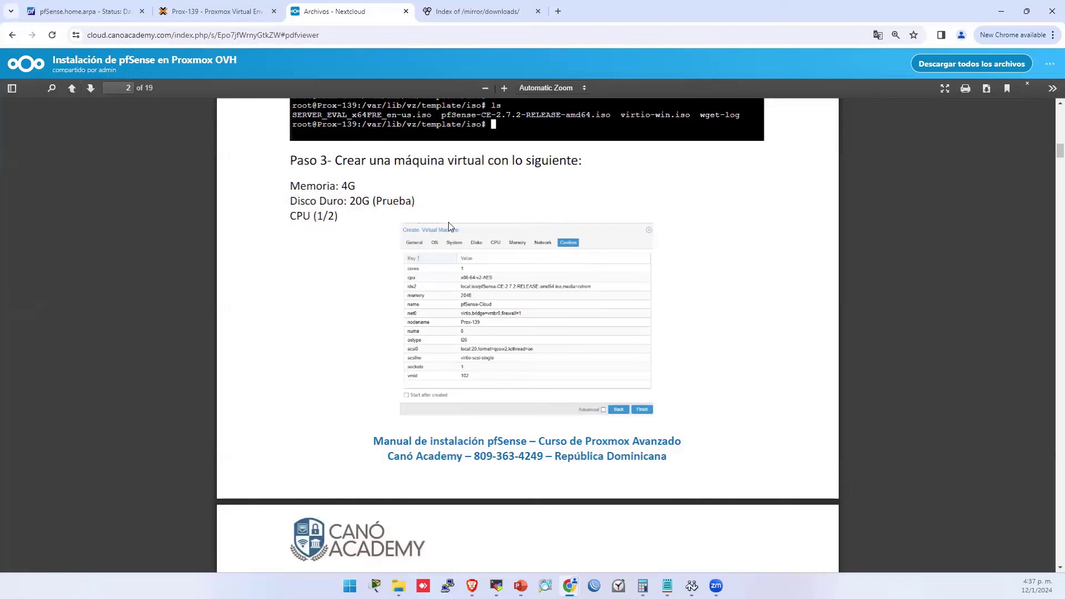
triple_click(329, 216)
click(342, 225)
Zoom the guide to 160% and highlight the IP, GW and Paso 5 lines.
click(504, 88)
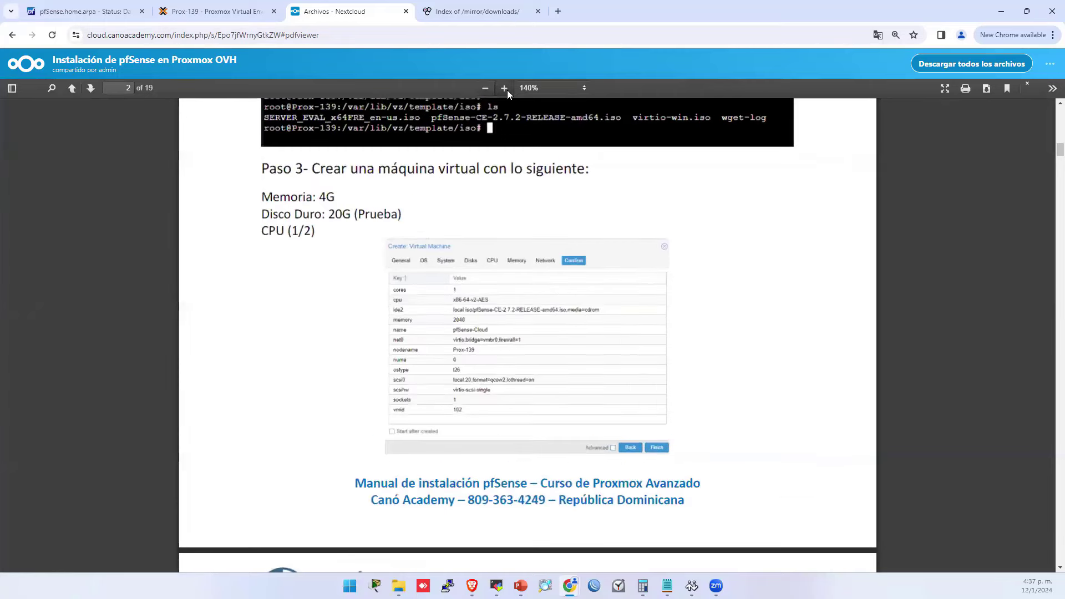
click(504, 88)
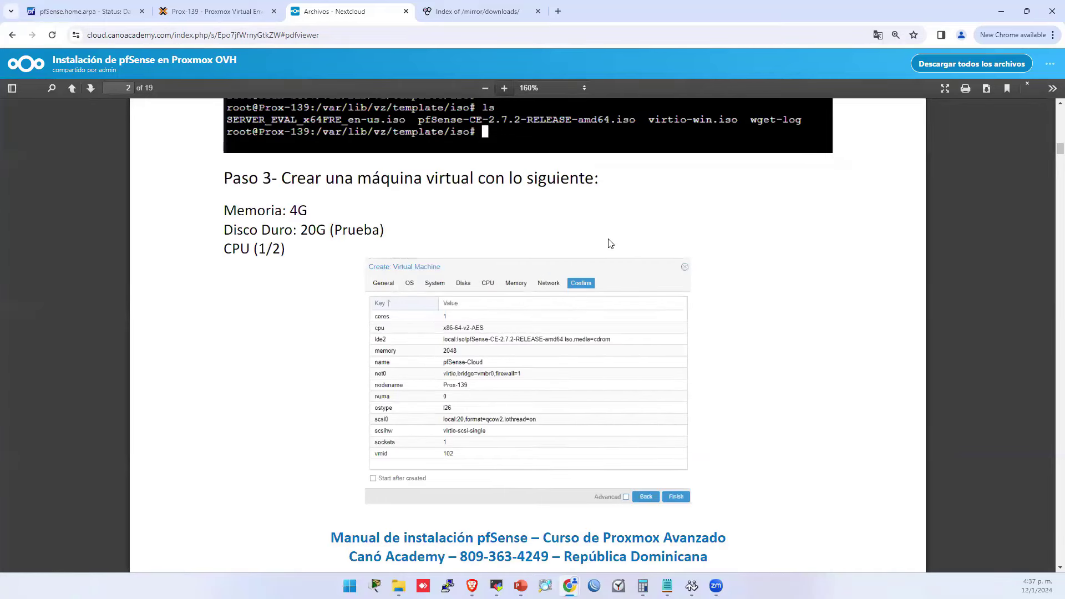
scroll(614, 246, down, 8)
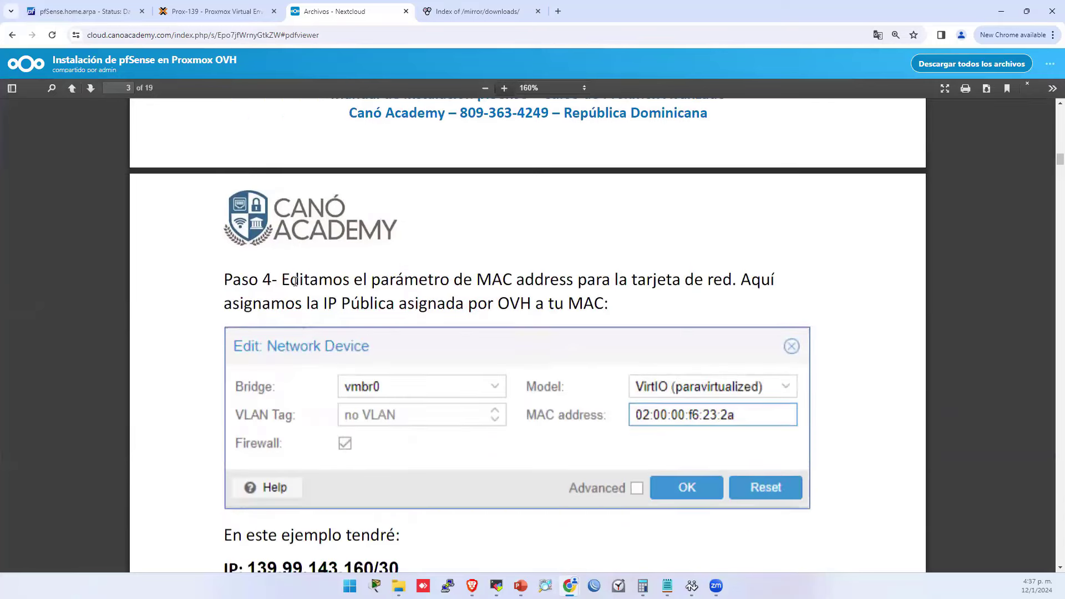
scroll(529, 290, up, 7)
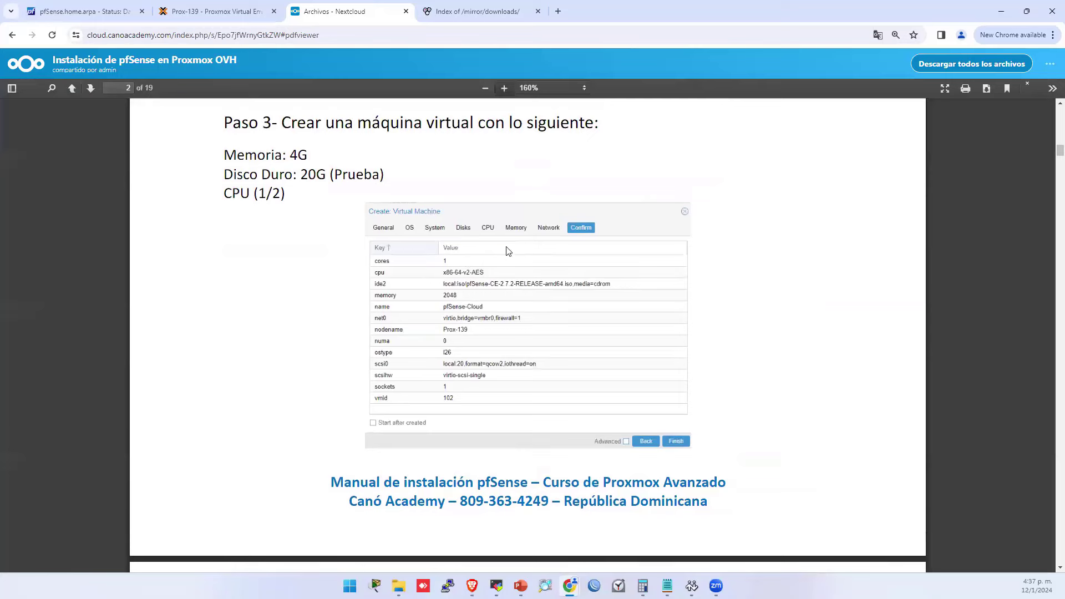
scroll(500, 218, down, 8)
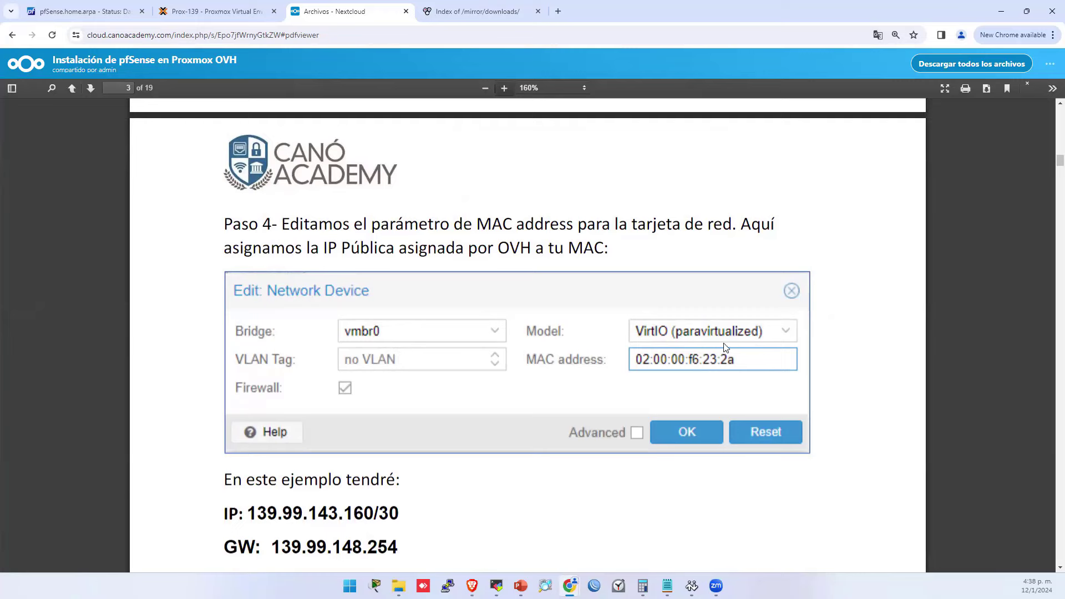
scroll(719, 309, down, 4)
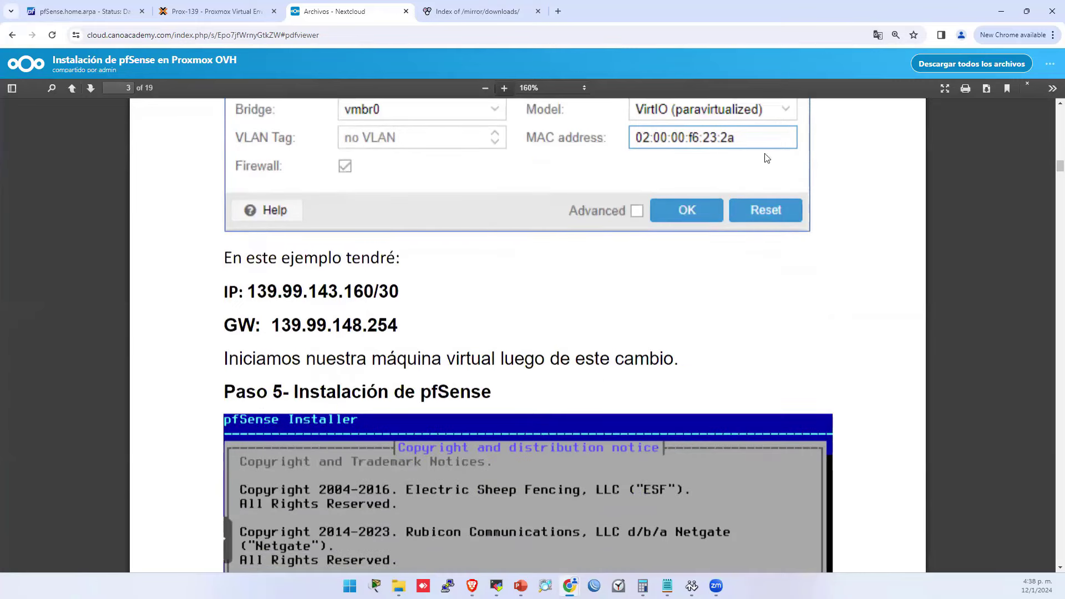
drag(252, 289, 442, 326)
click(403, 294)
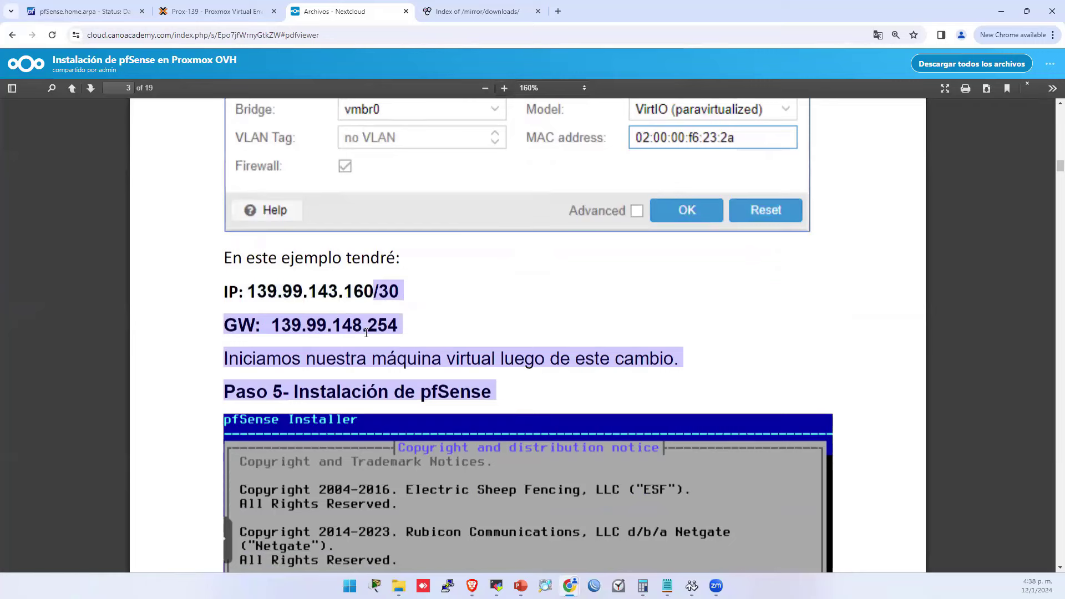
click(395, 330)
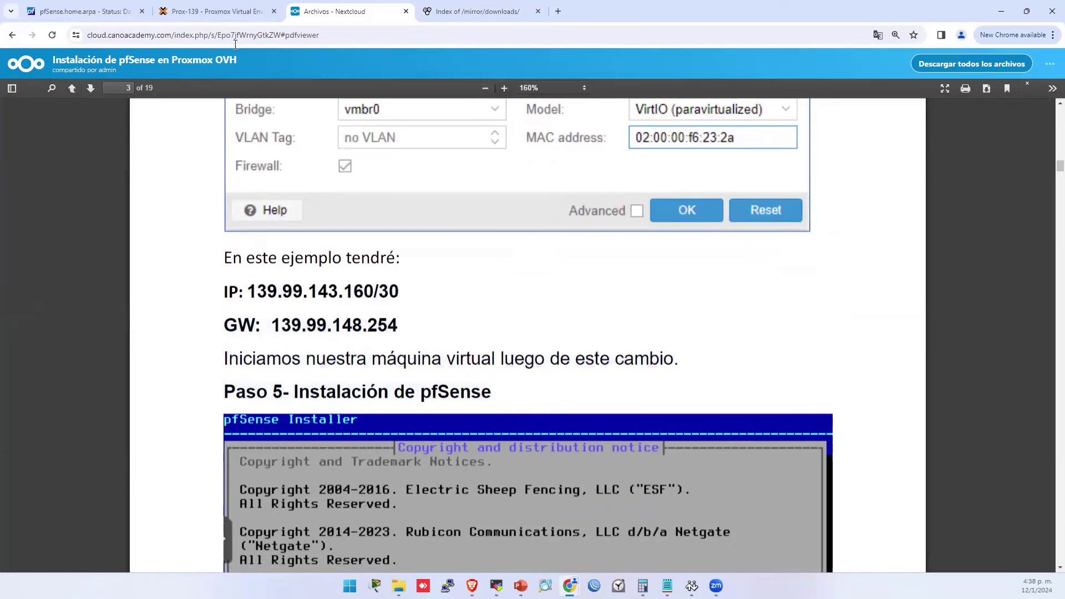
Check the Proxmox ISO Images list, then scroll the guide to page 3's Paso 5.
click(183, 11)
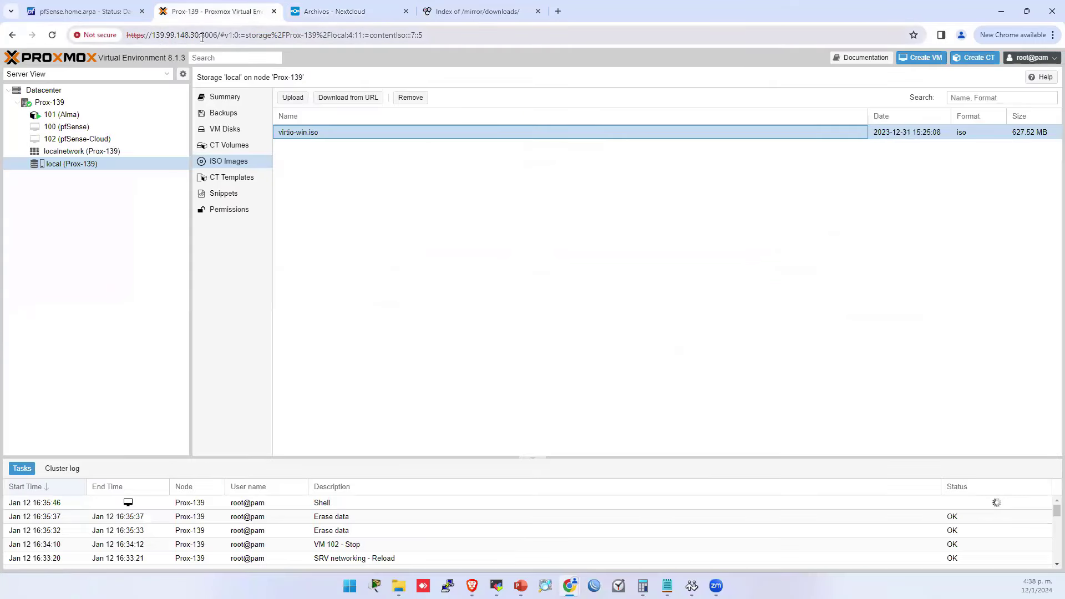
click(355, 11)
scroll(549, 242, down, 2)
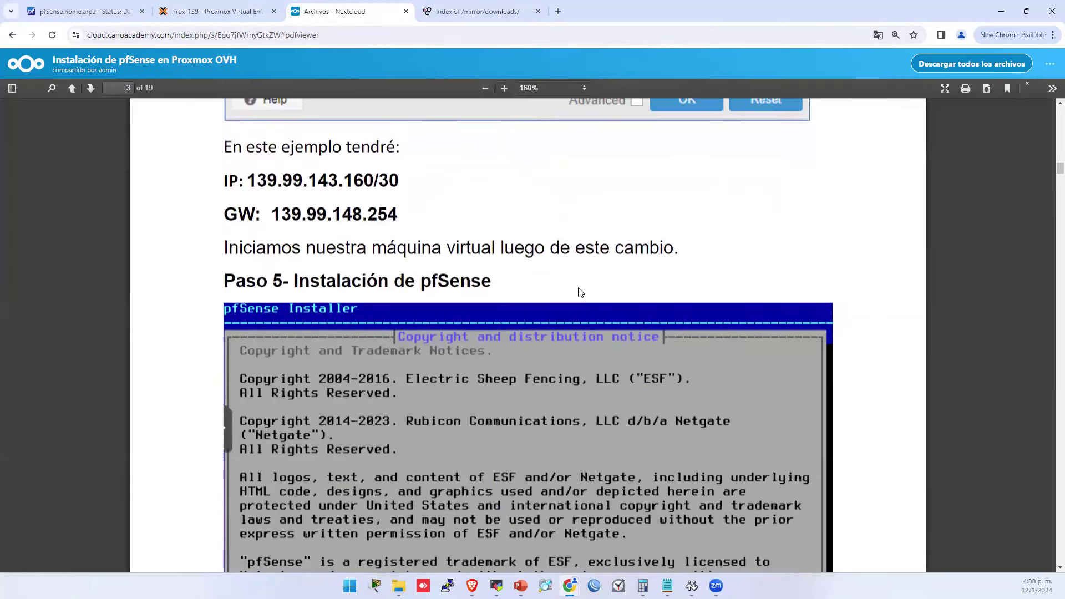
scroll(530, 266, up, 2)
scroll(654, 285, up, 5)
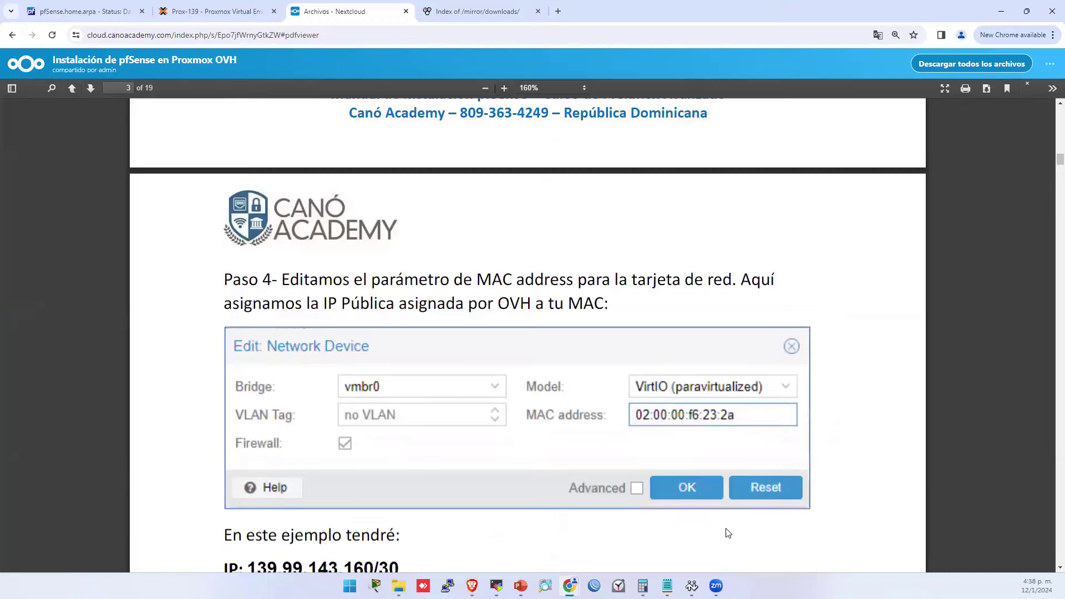
scroll(752, 354, down, 7)
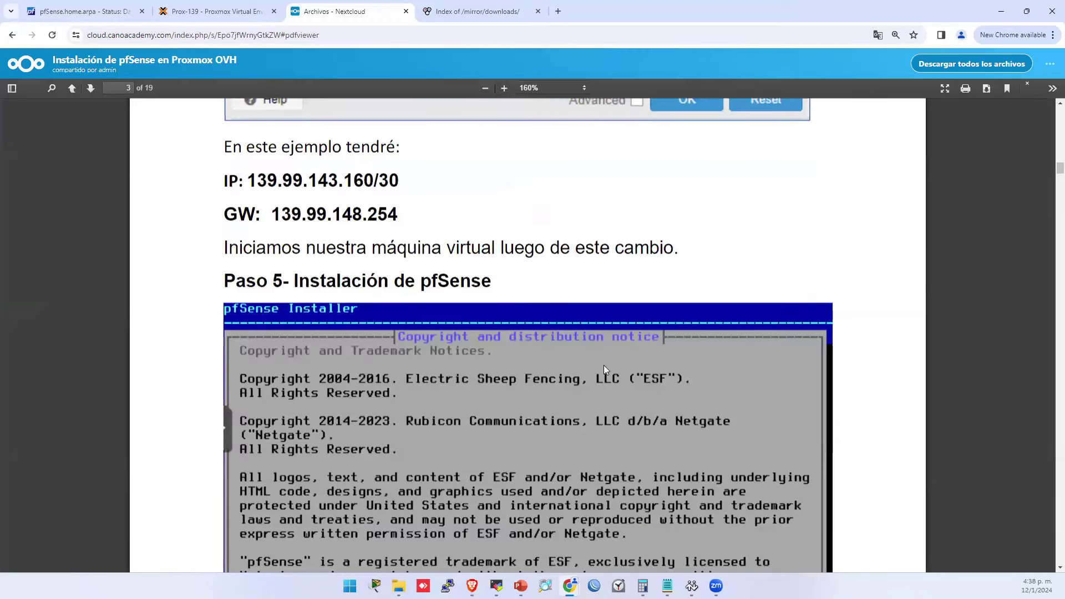
scroll(438, 239, down, 1)
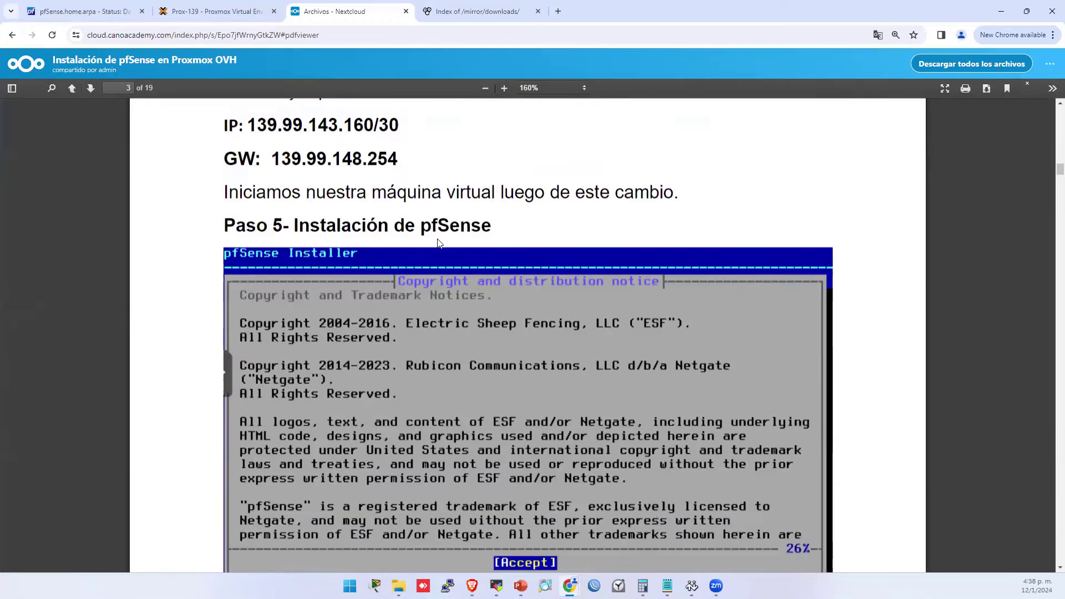
scroll(438, 242, down, 2)
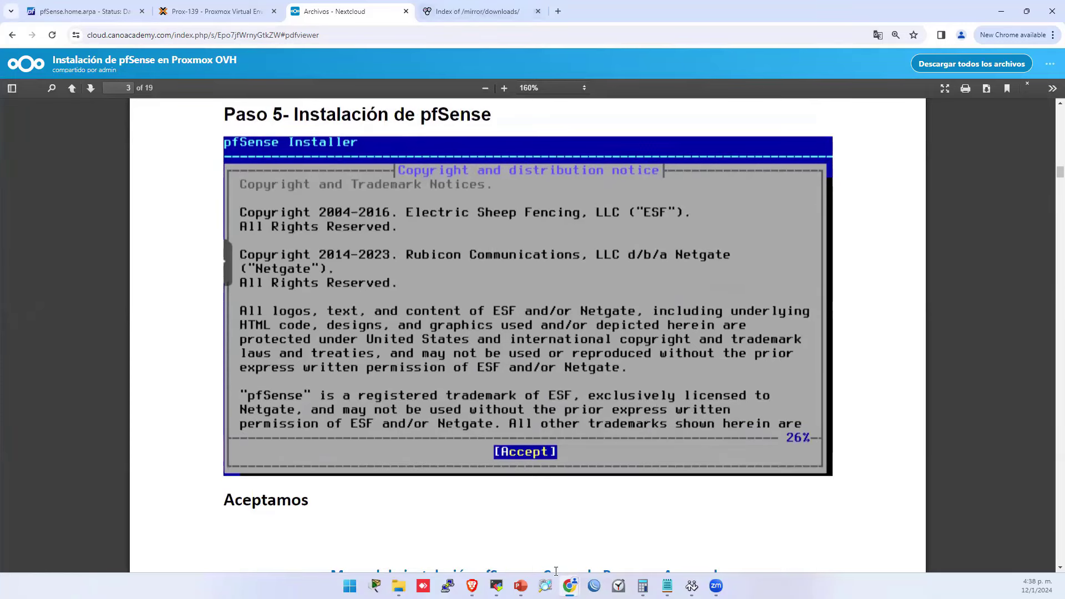
Move the Proxmox console window up and left so the 34% ISO download stays visible.
mouse_move(570, 585)
click(669, 508)
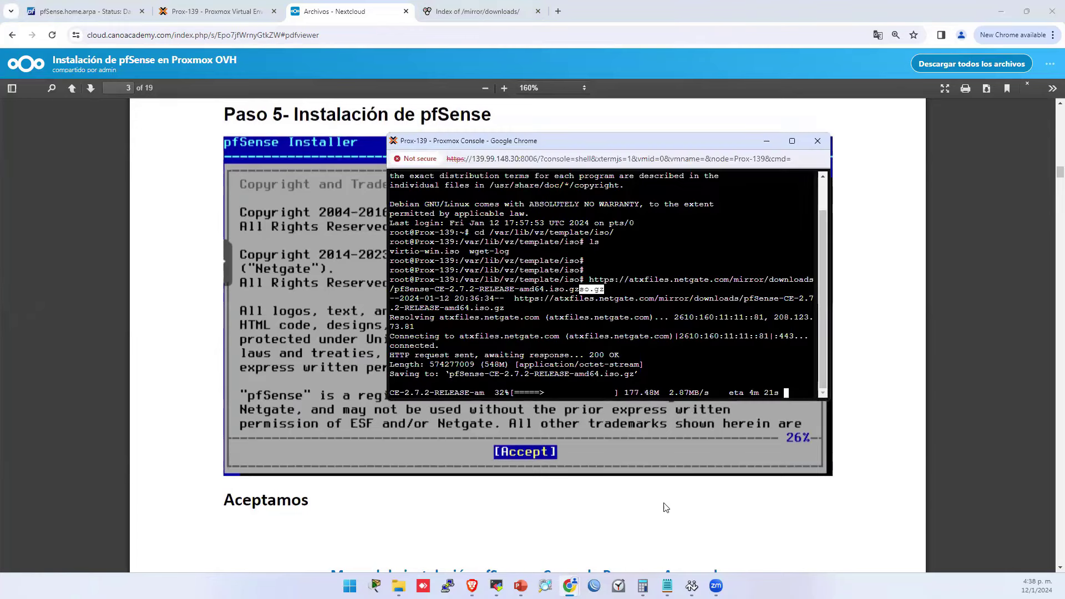
drag(668, 141, 636, 107)
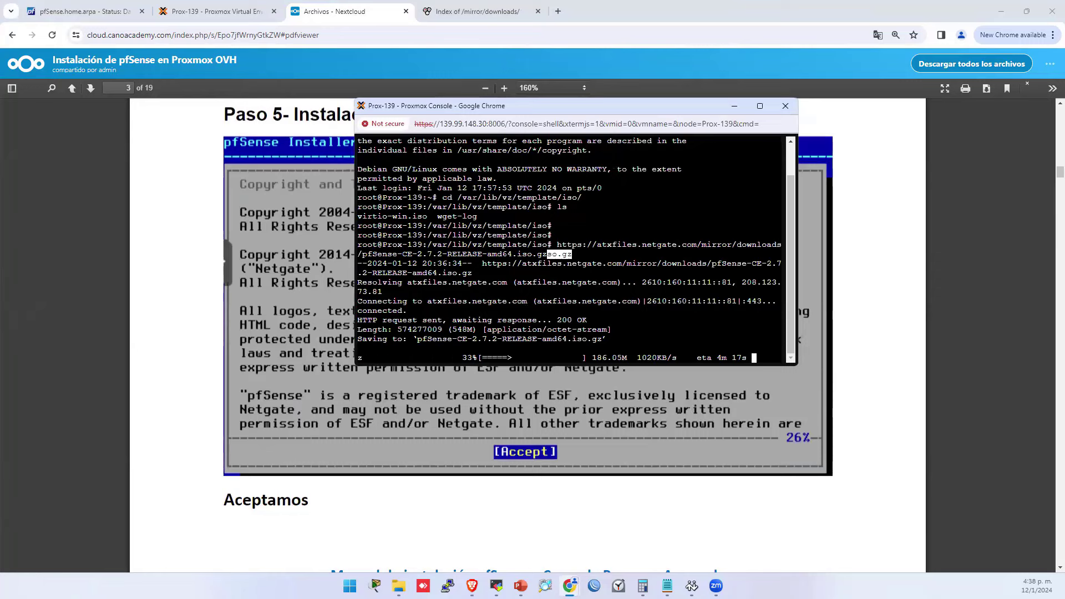
click(521, 586)
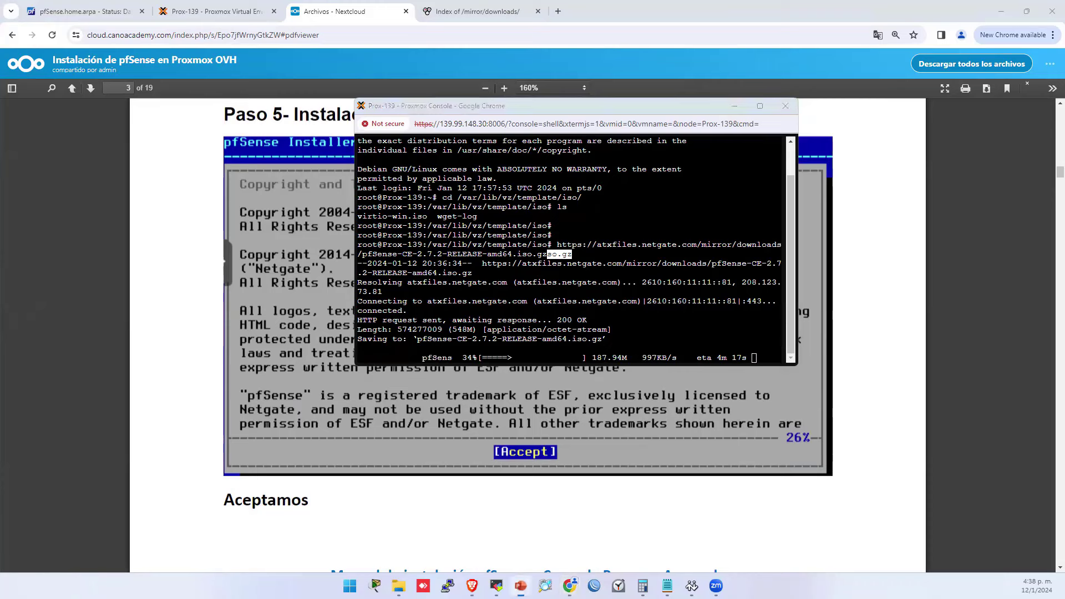
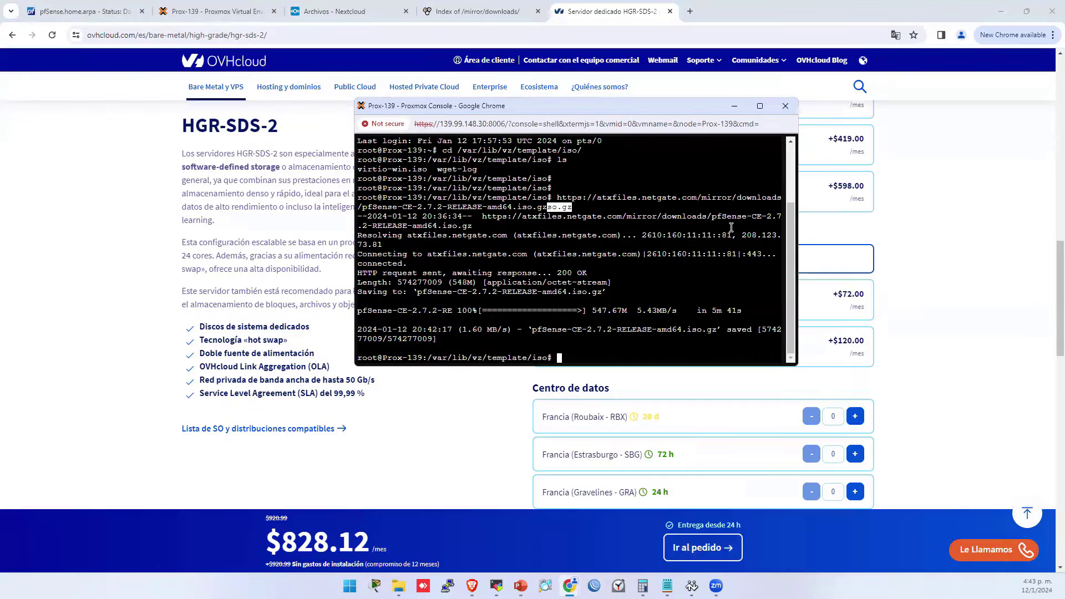
List the ISO folder with ls and highlight the downloaded pfSense archive's file name.
text(ls)
key(Return)
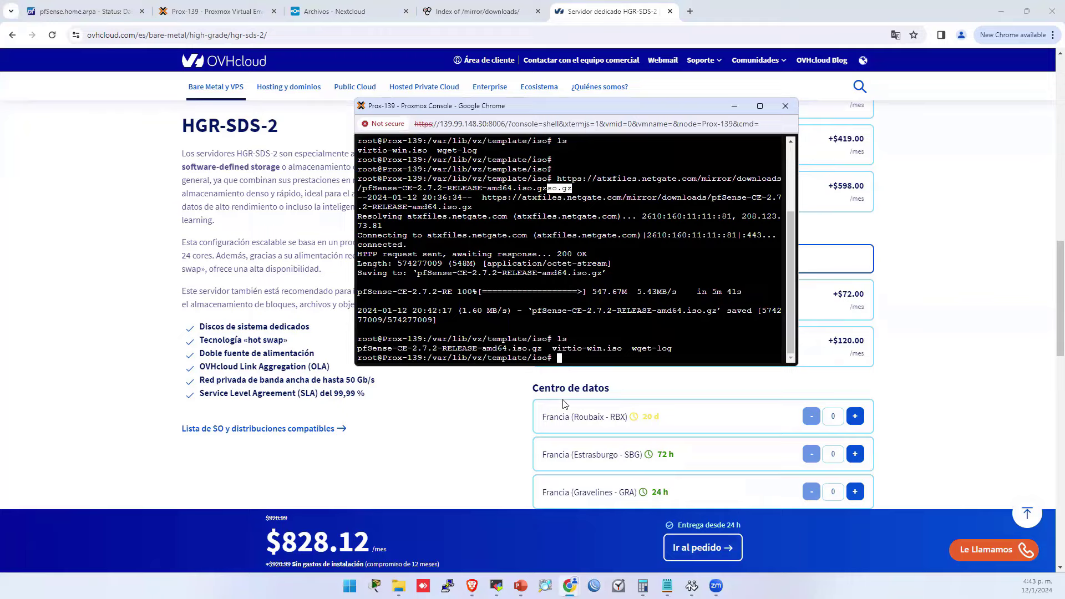
drag(542, 350, 358, 355)
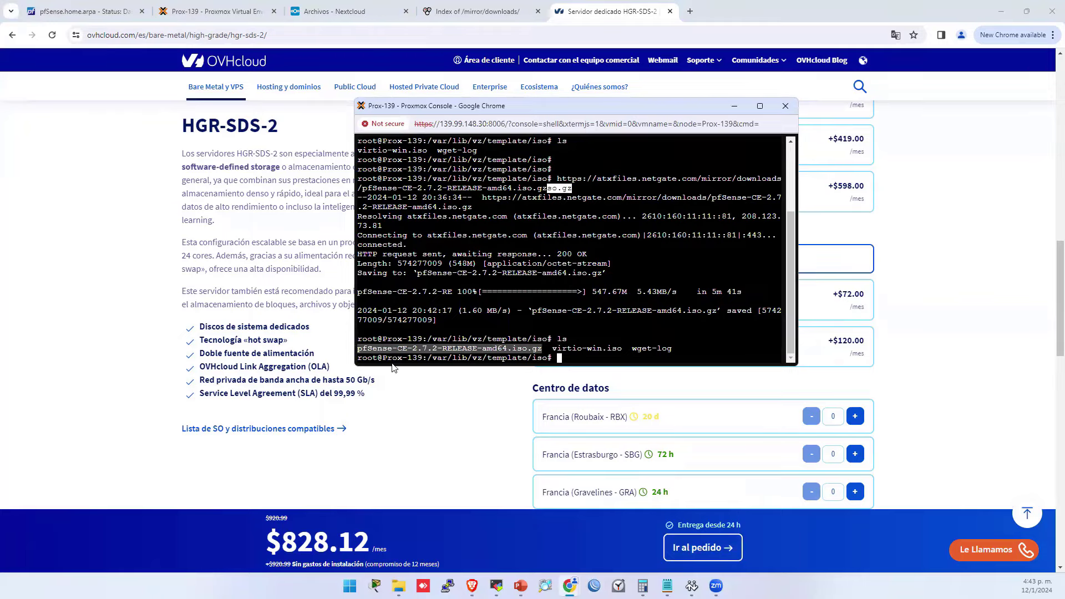
Bring up the Nextcloud manual at the gzip -d decompression command and highlight it.
key(alt+Tab)
click(83, 11)
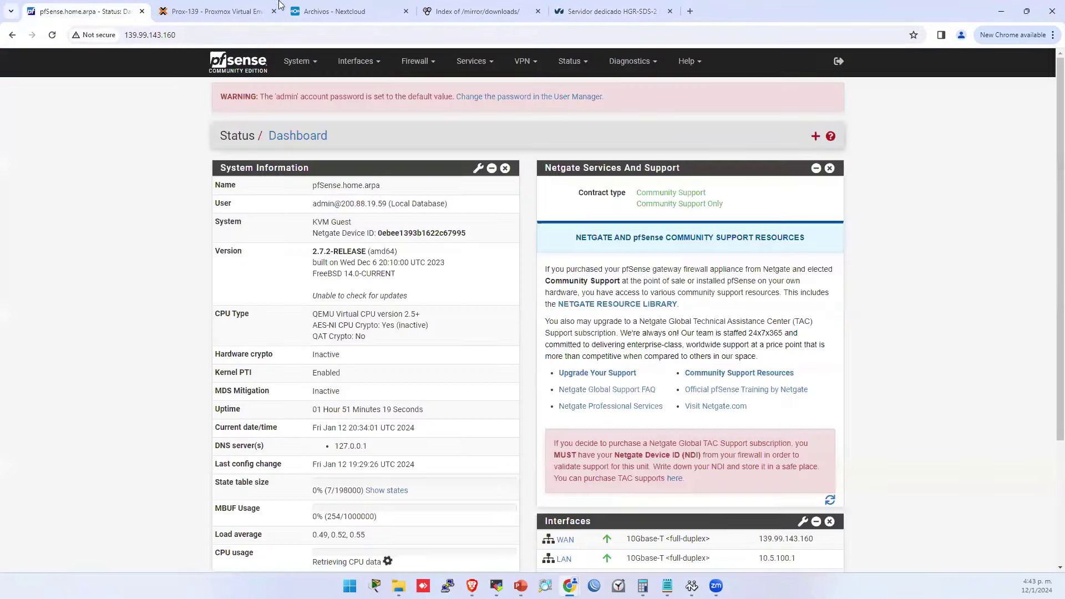
click(314, 10)
scroll(421, 330, up, 15)
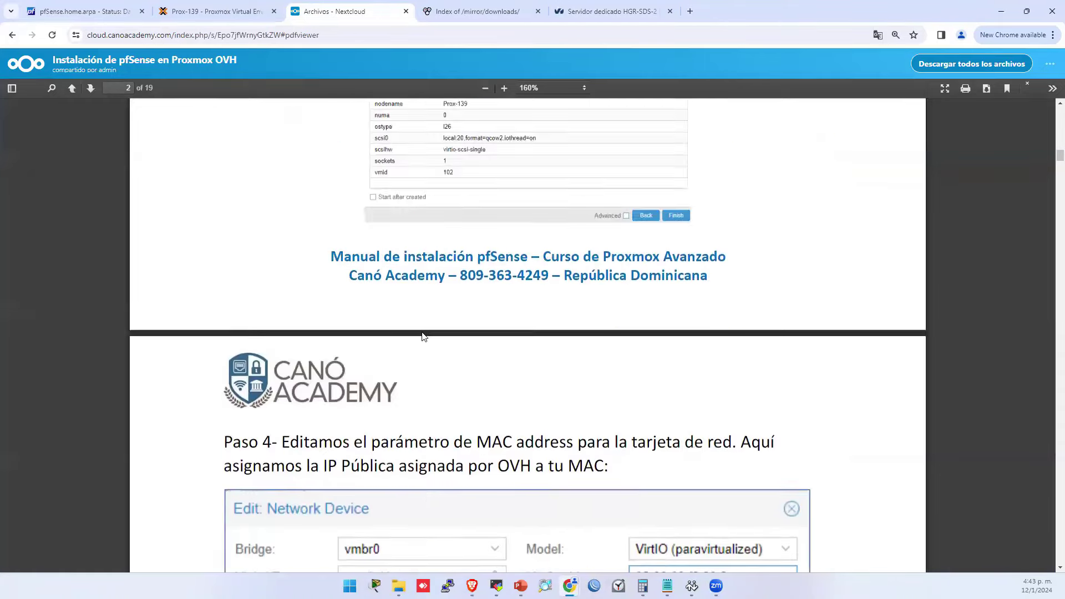
scroll(424, 335, up, 10)
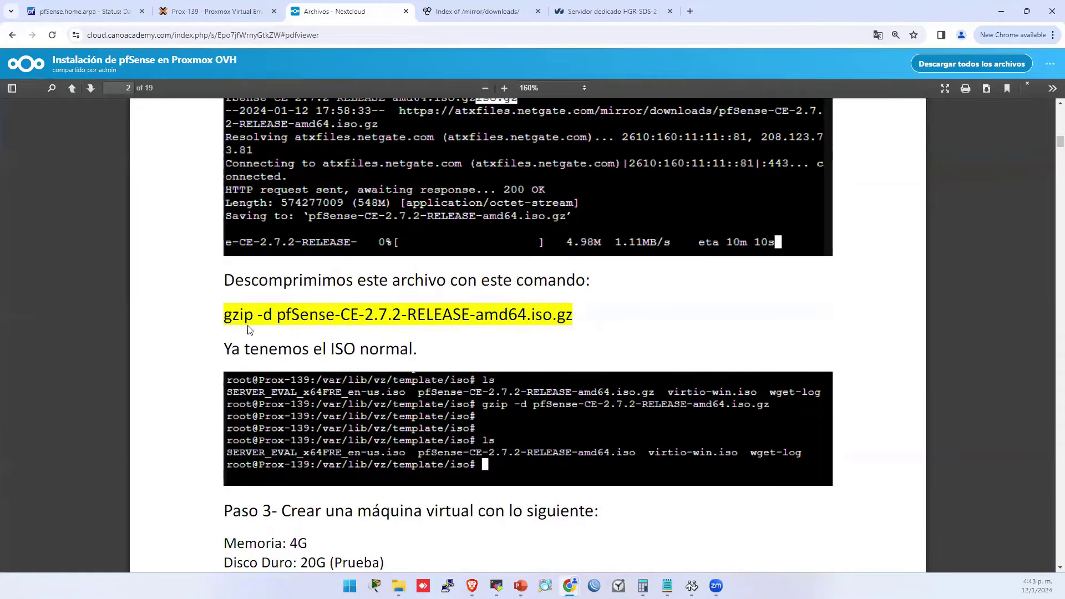
drag(271, 314, 240, 317)
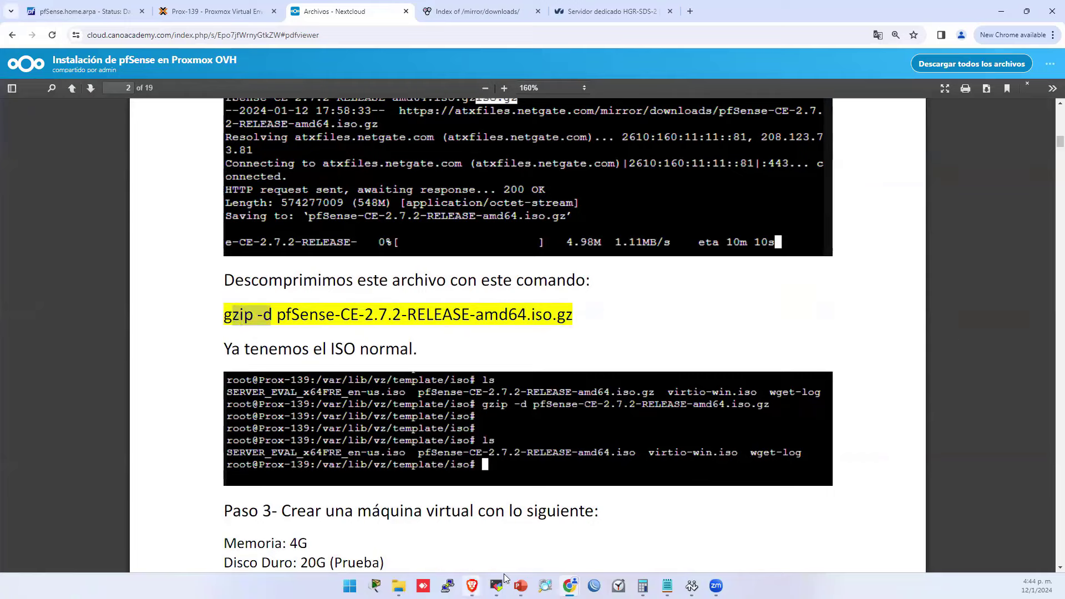
Decompress the archive with gzip -d pfSense-CE-2.7.2-RELEASE-amd64.iso.gz in the console.
mouse_move(472, 586)
mouse_move(570, 585)
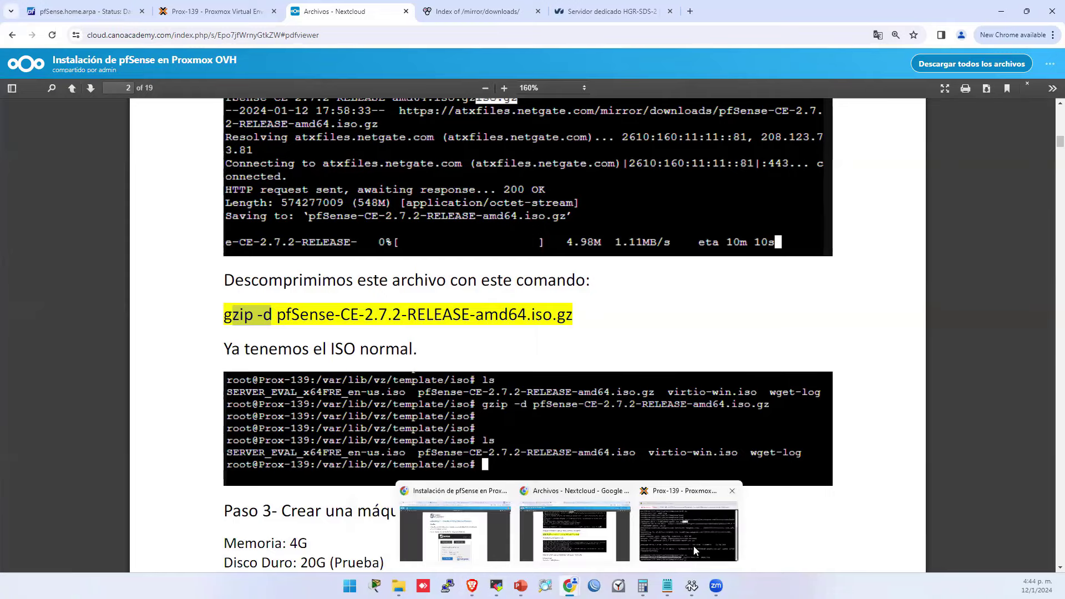
click(697, 549)
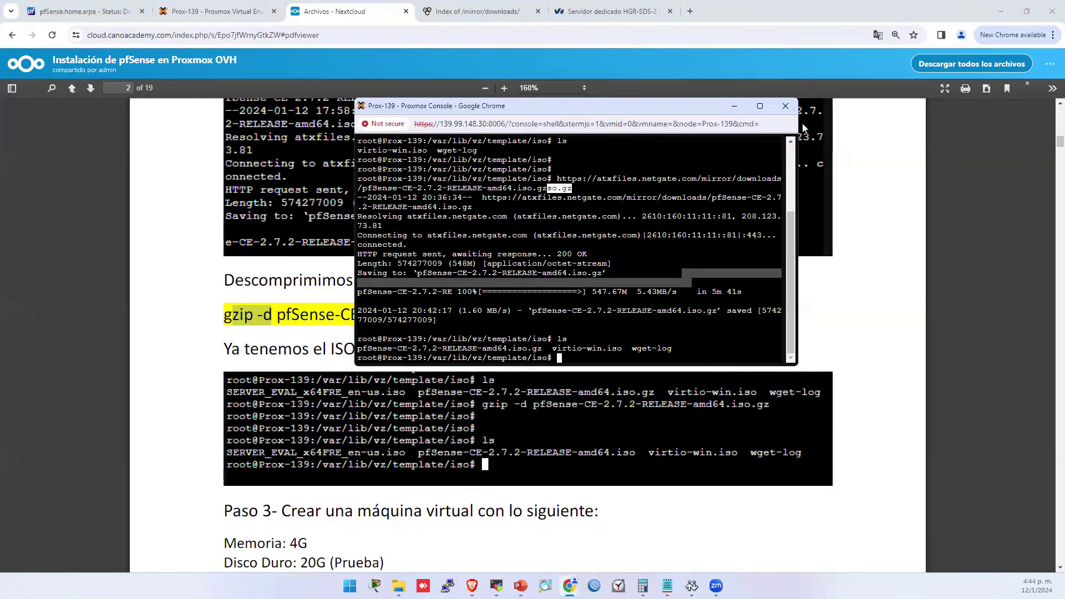
drag(632, 105, 800, 118)
text(gzip -d)
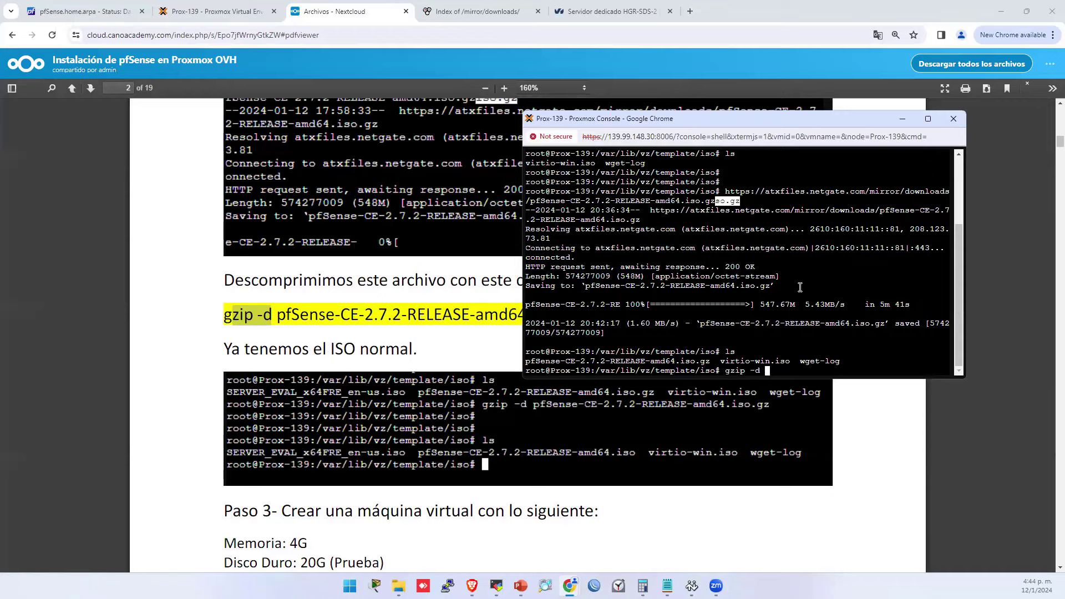
text( p)
key(Tab)
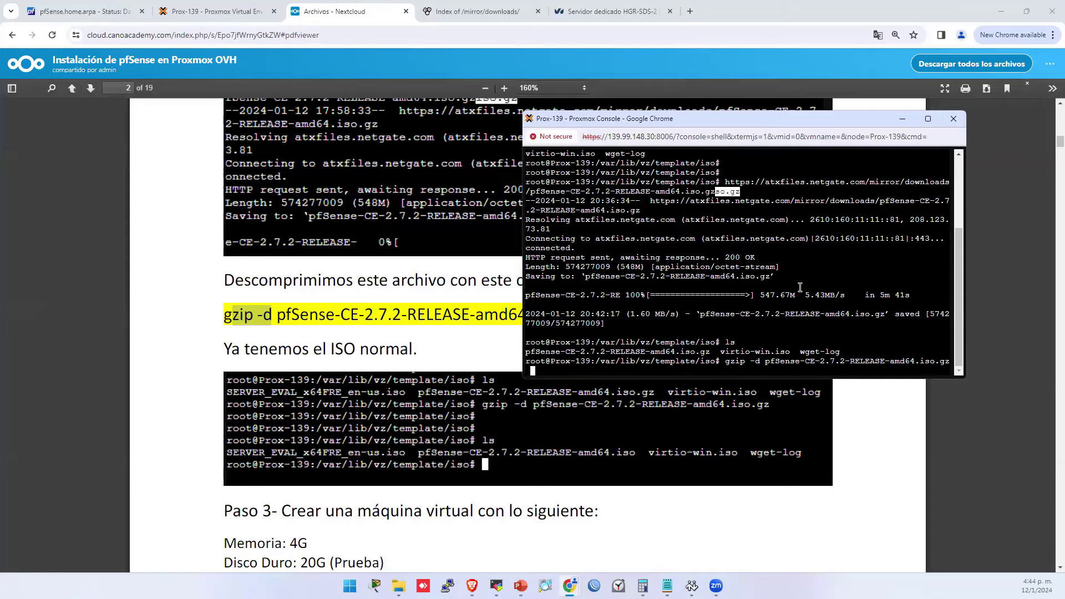
key(Return)
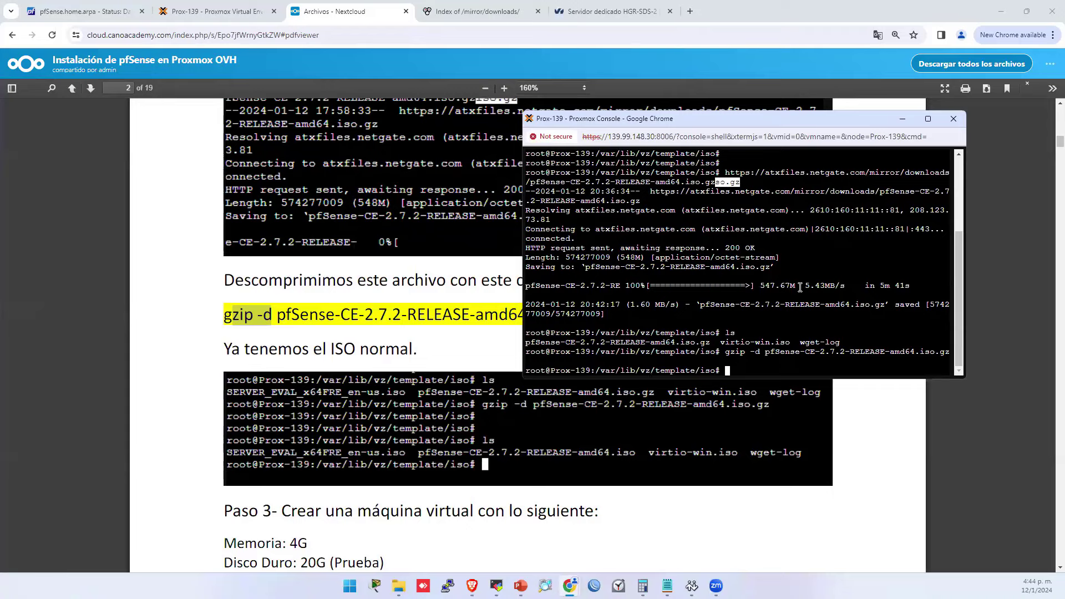
Confirm pfSense-CE-2.7.2-RELEASE-amd64.iso exists with ls, then return to the Proxmox ISO list.
text(la)
key(Return)
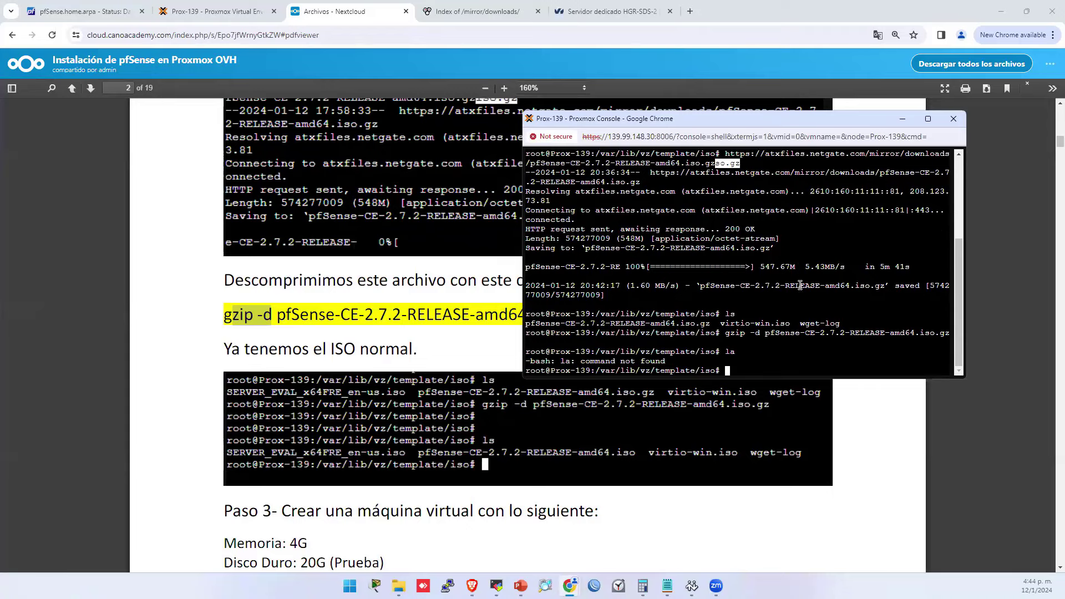
text(ls)
key(Return)
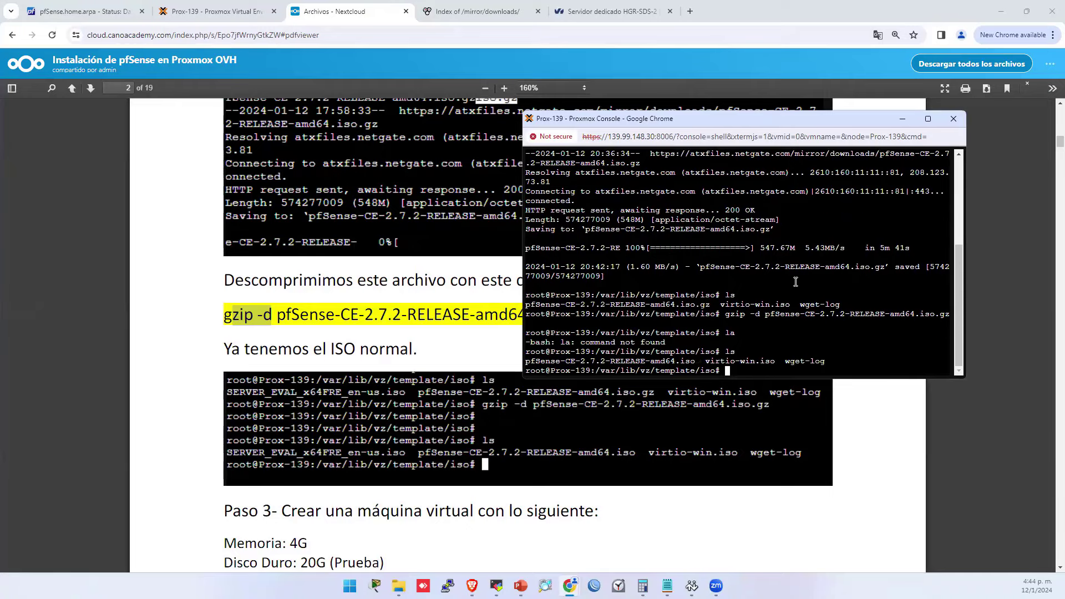
drag(695, 360, 529, 360)
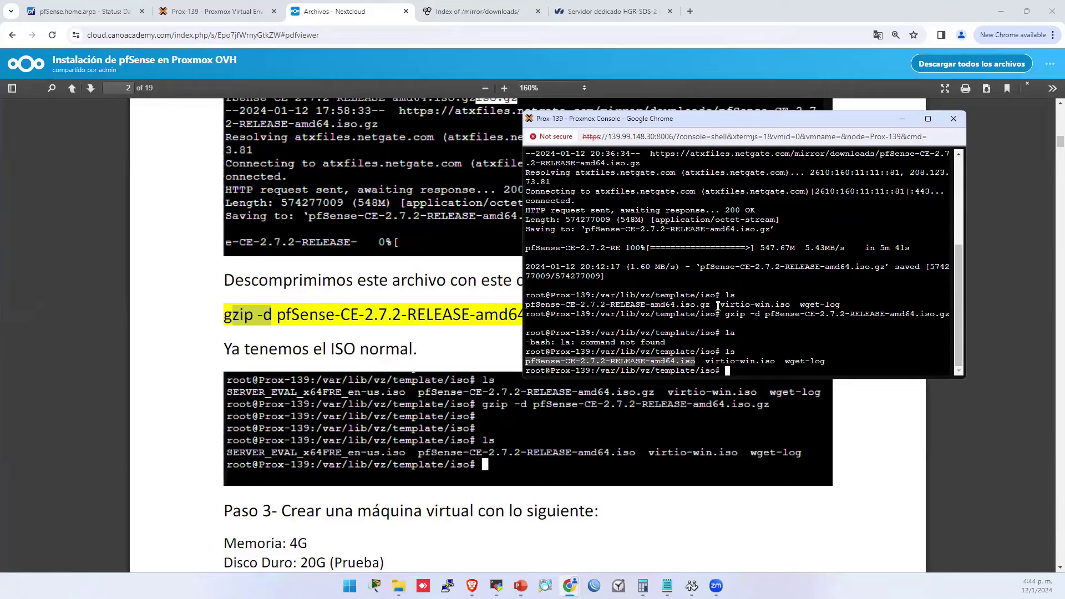
drag(710, 304, 651, 304)
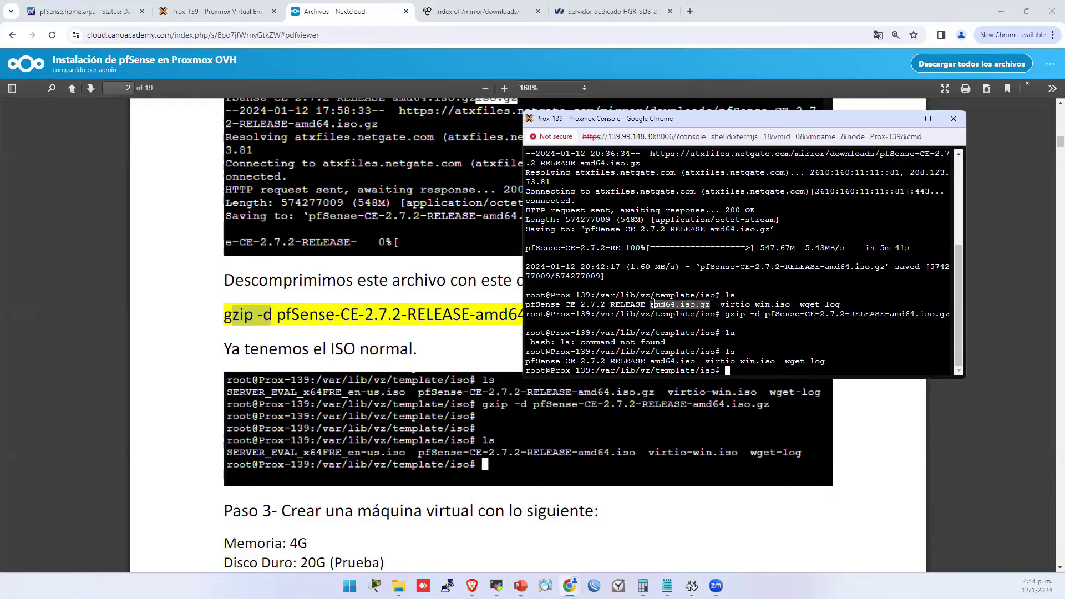
drag(693, 361, 605, 361)
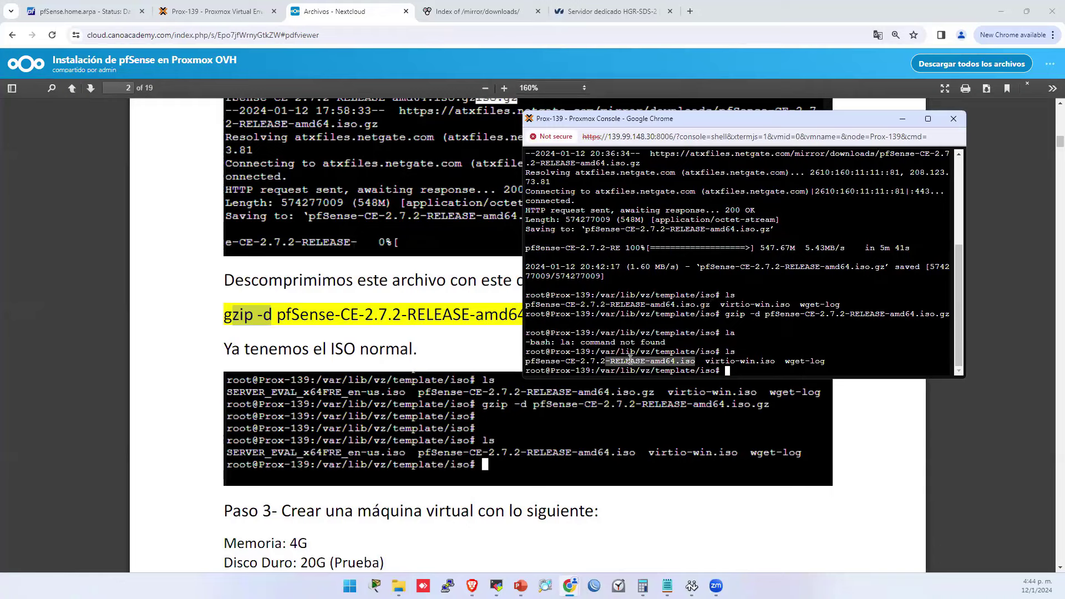
click(744, 302)
click(218, 13)
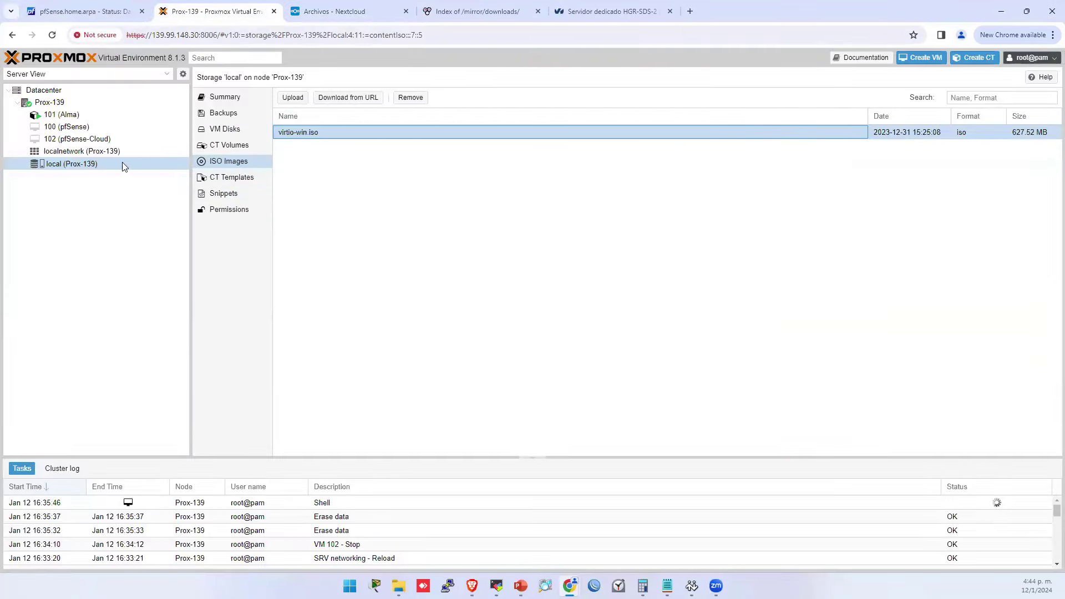
Reload the ISO list to show the pfSense ISO and start a new VM named pfSense-H.
right_click(392, 230)
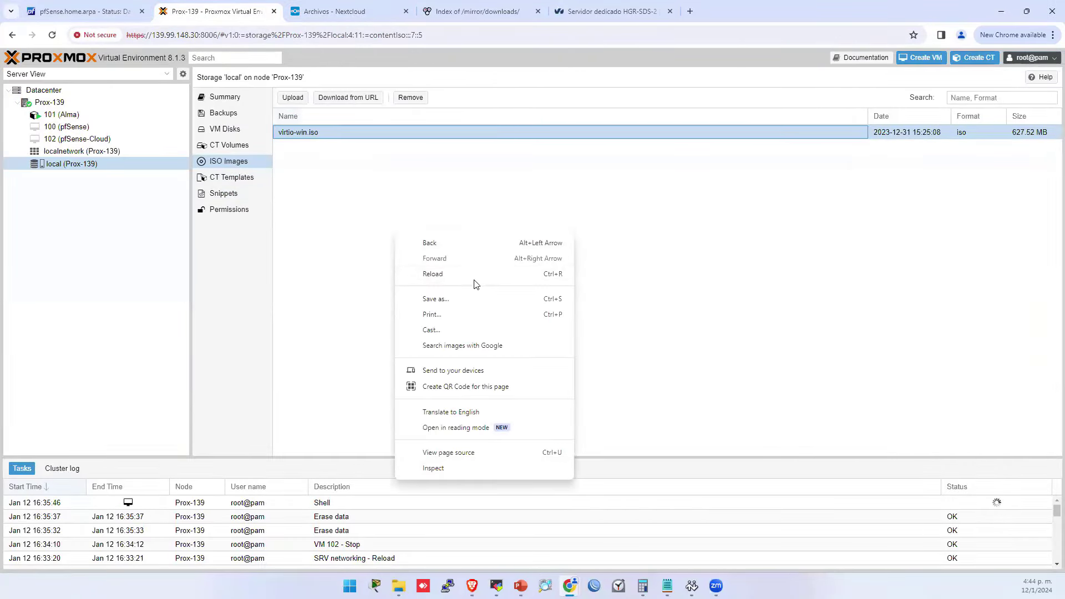
click(471, 274)
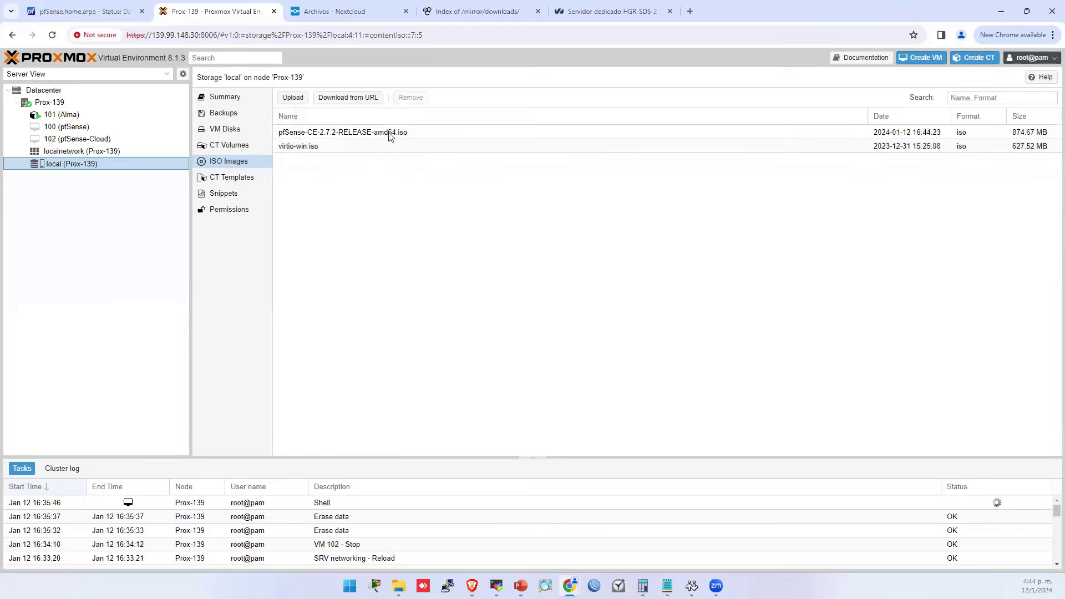
click(388, 132)
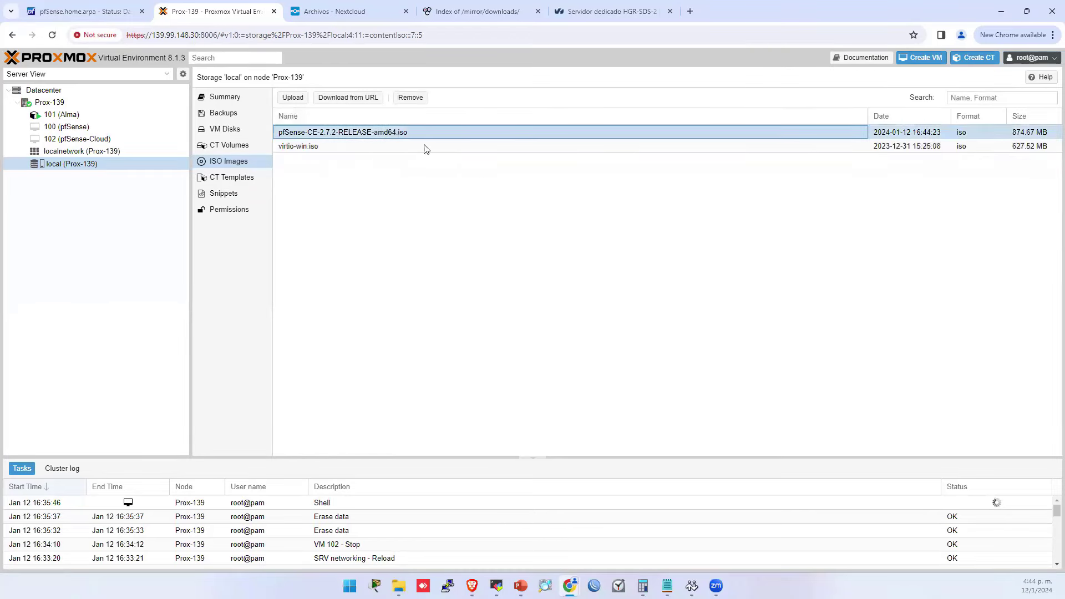
click(935, 59)
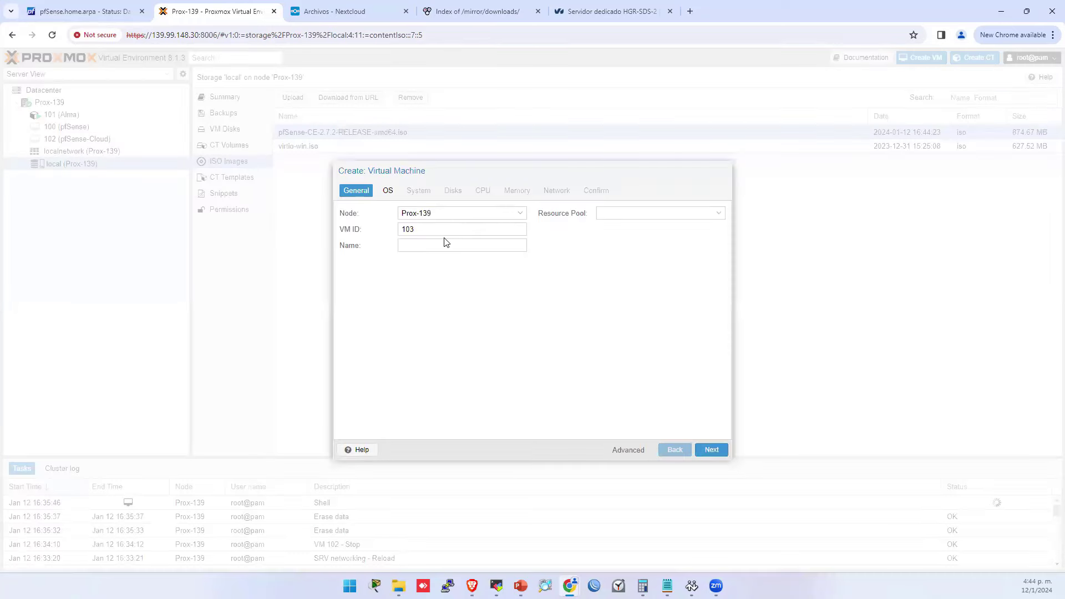
click(505, 248)
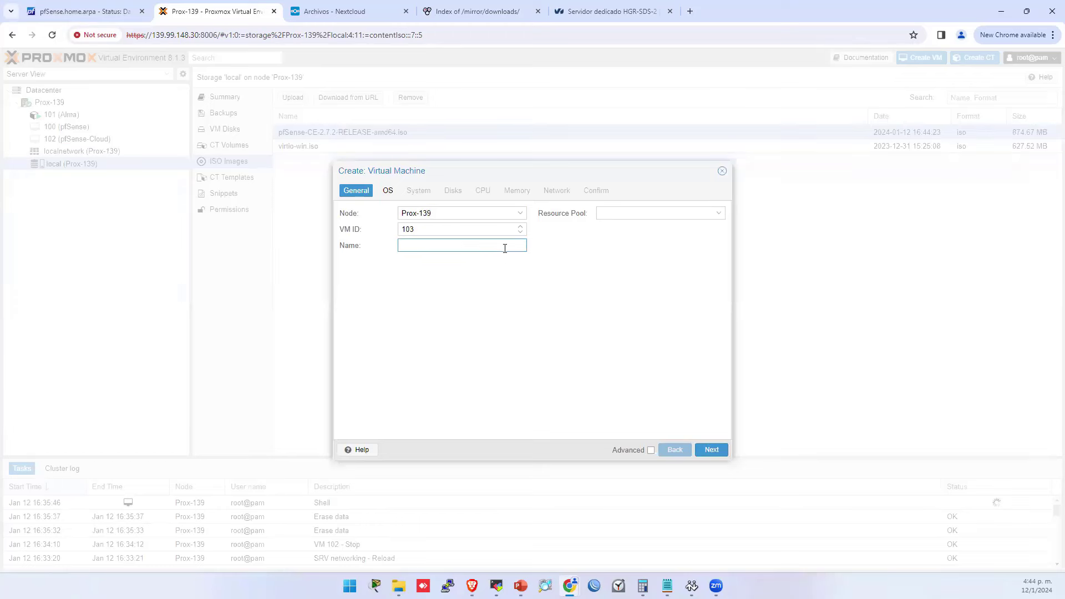
text(pfSense-H)
click(712, 450)
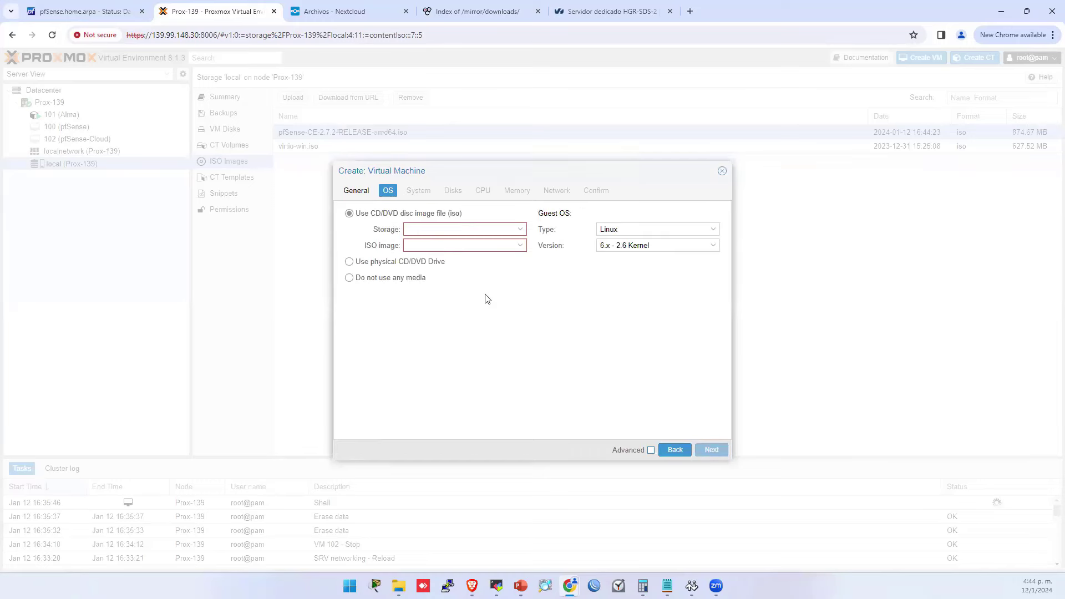
Use the pfSense 2.7.2 ISO, keep default system and disk settings, and set 2 CPU sockets.
click(487, 248)
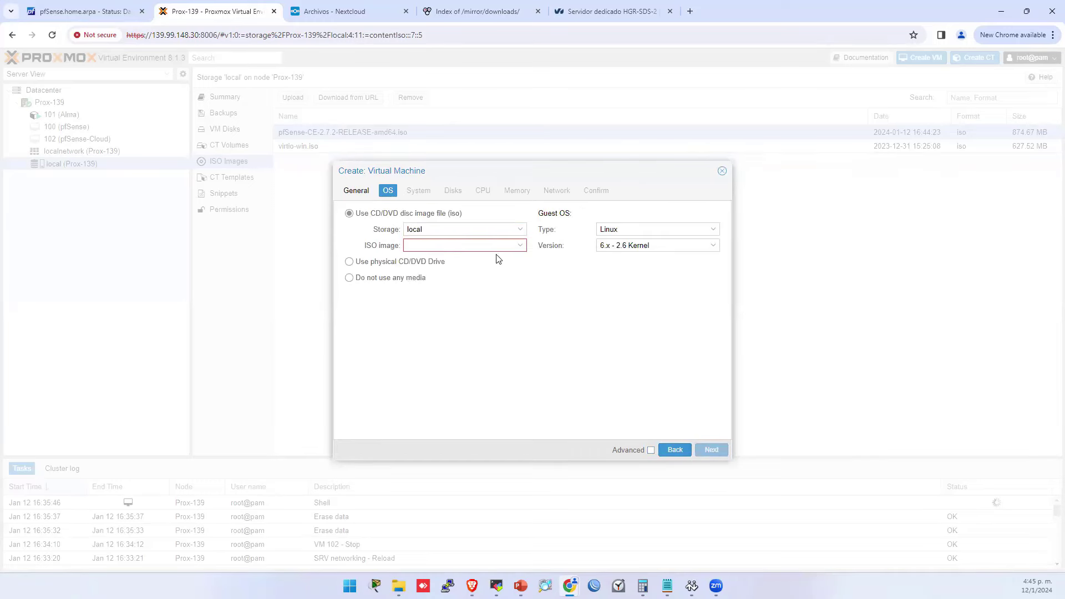
click(488, 245)
click(477, 277)
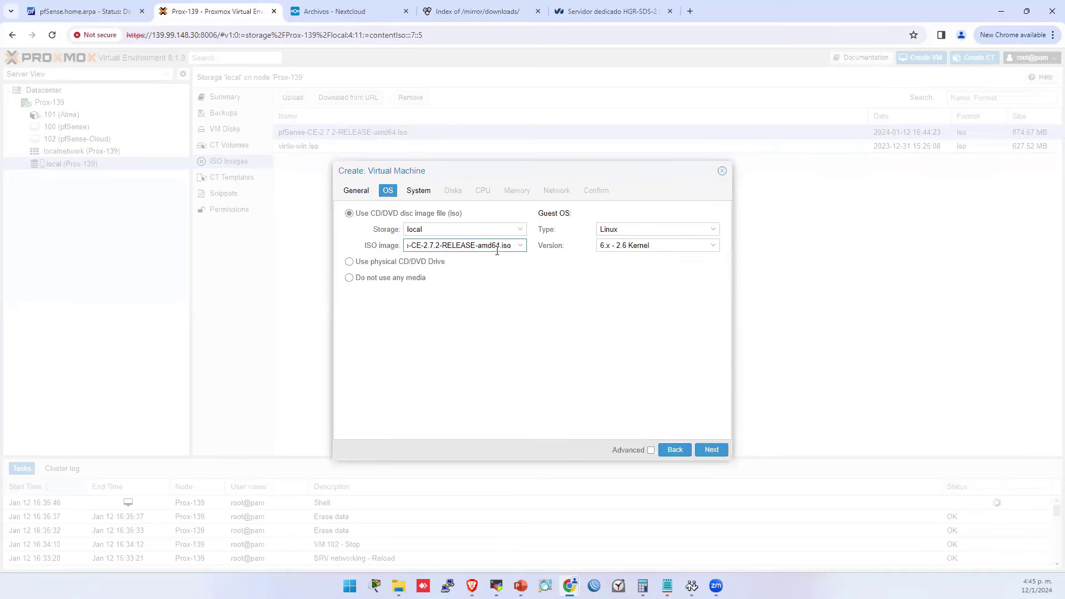
click(706, 448)
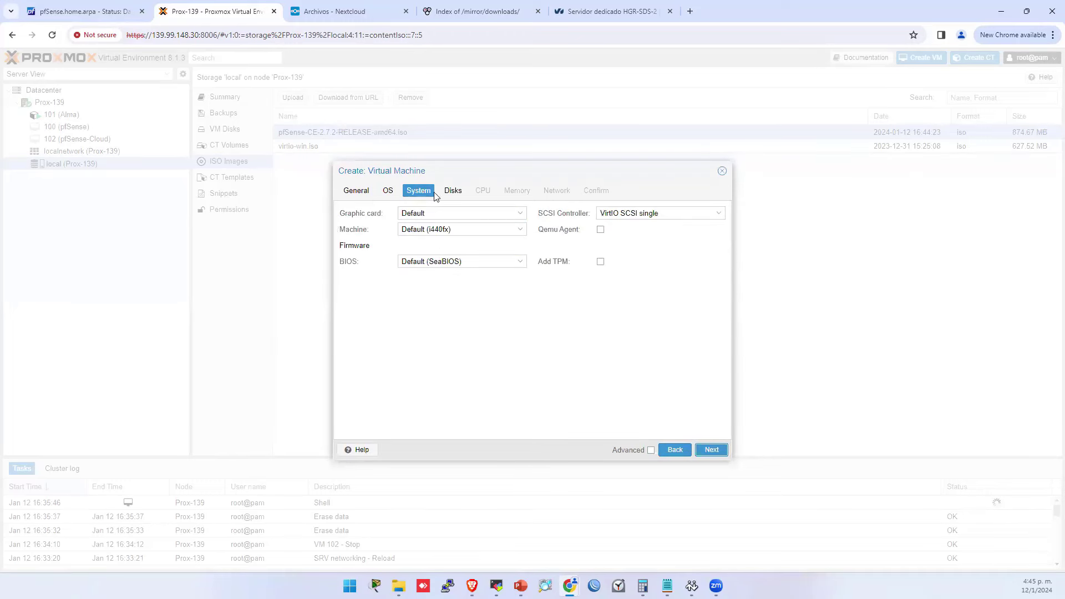
click(710, 453)
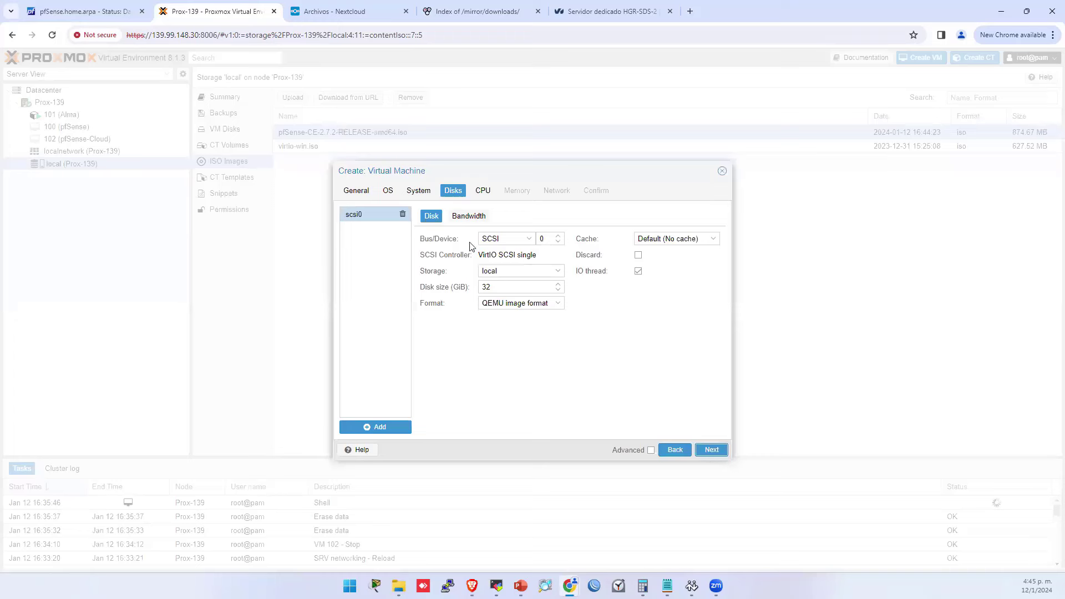
drag(499, 288, 442, 290)
click(709, 449)
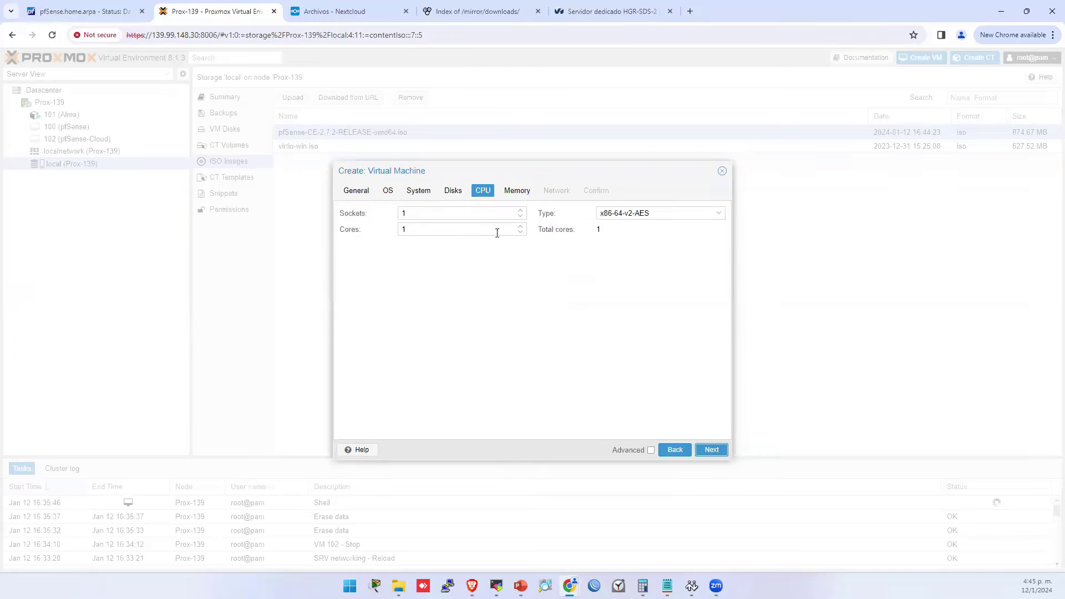
click(520, 211)
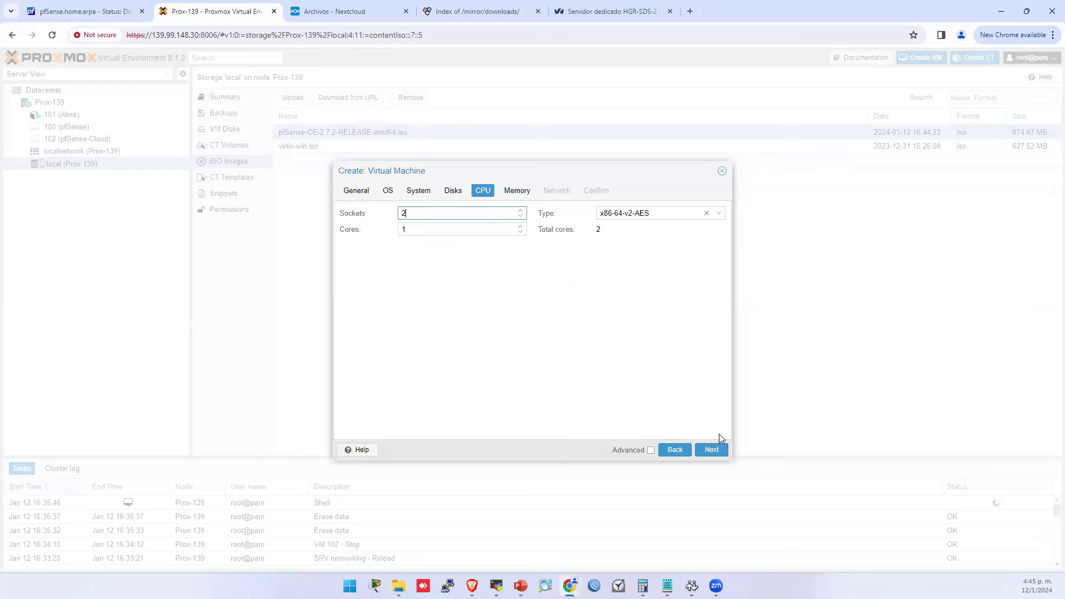
click(710, 450)
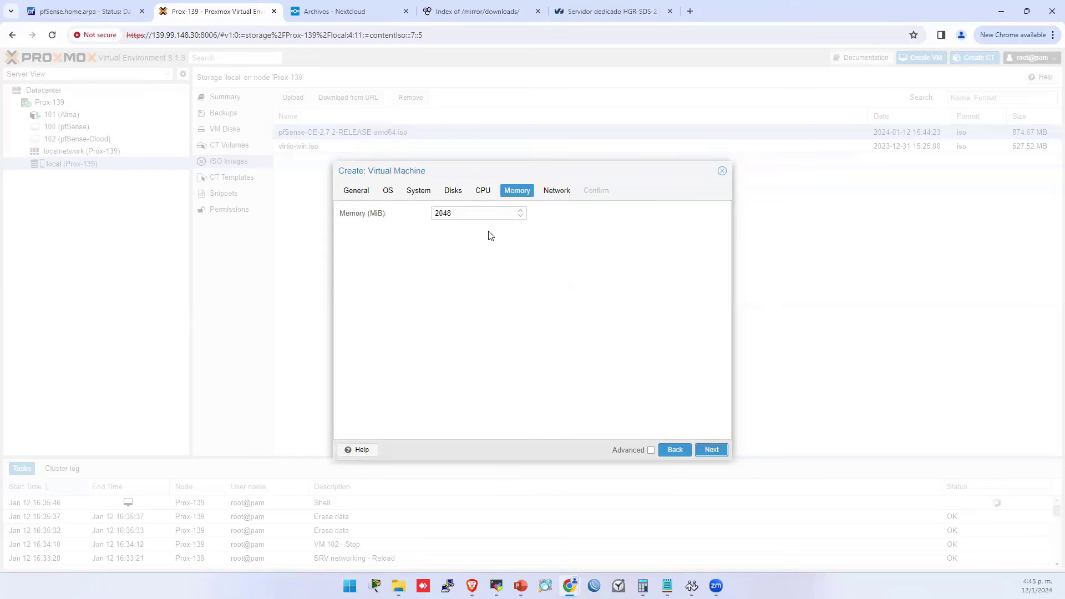
Keep 2048 MiB memory and bridge vmbr0, advancing to the confirmation summary.
click(712, 450)
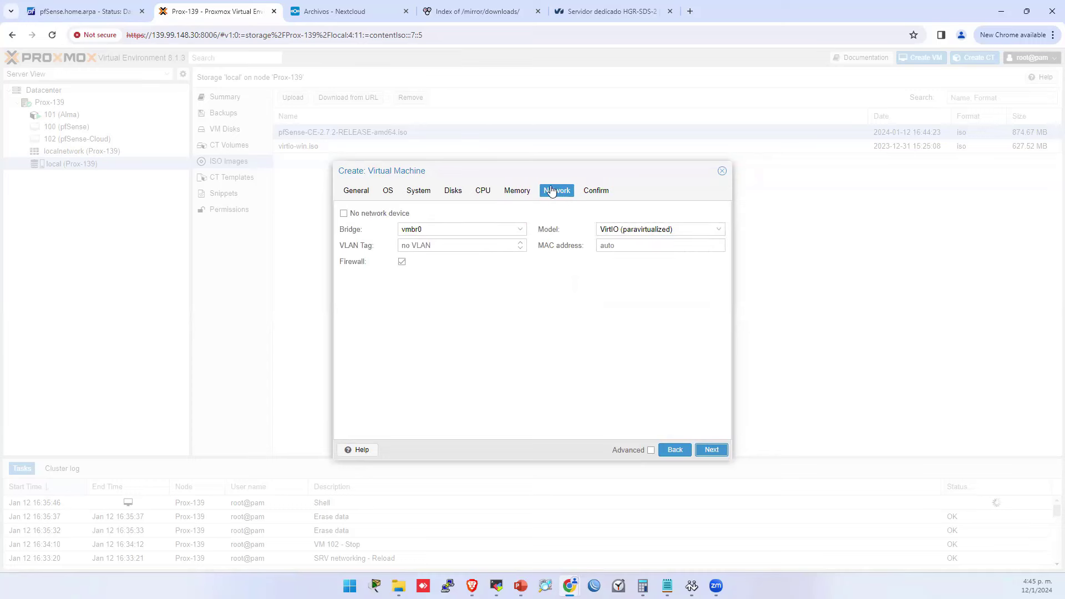
click(428, 228)
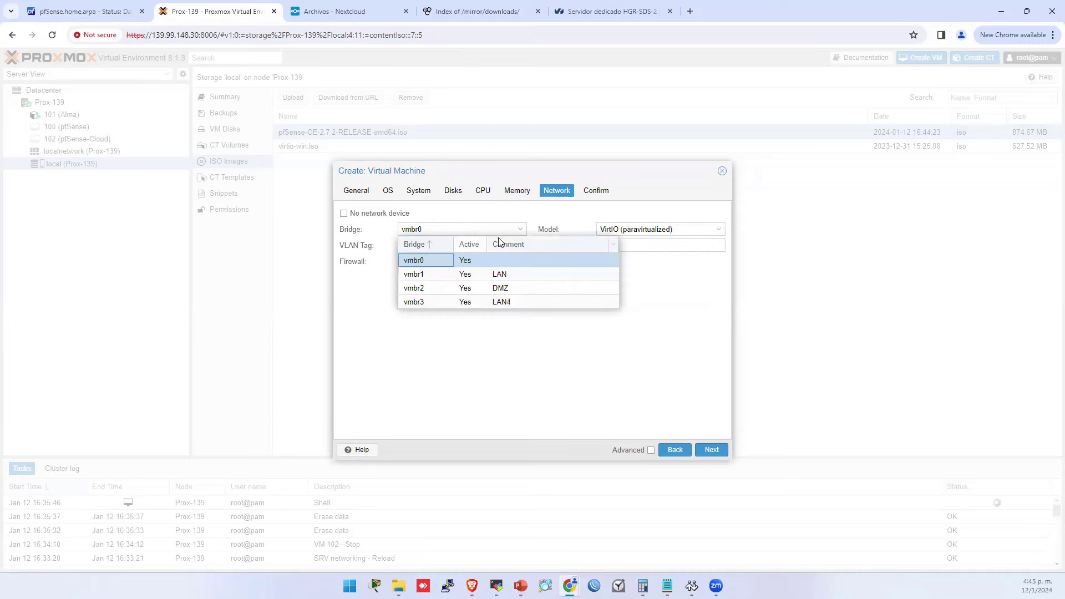
click(429, 262)
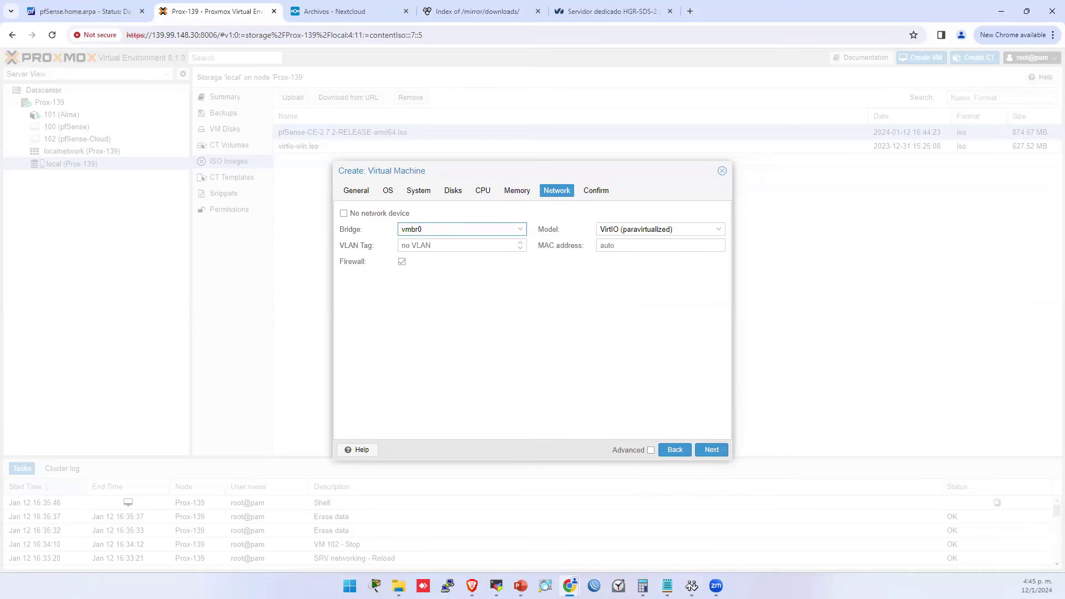
click(520, 586)
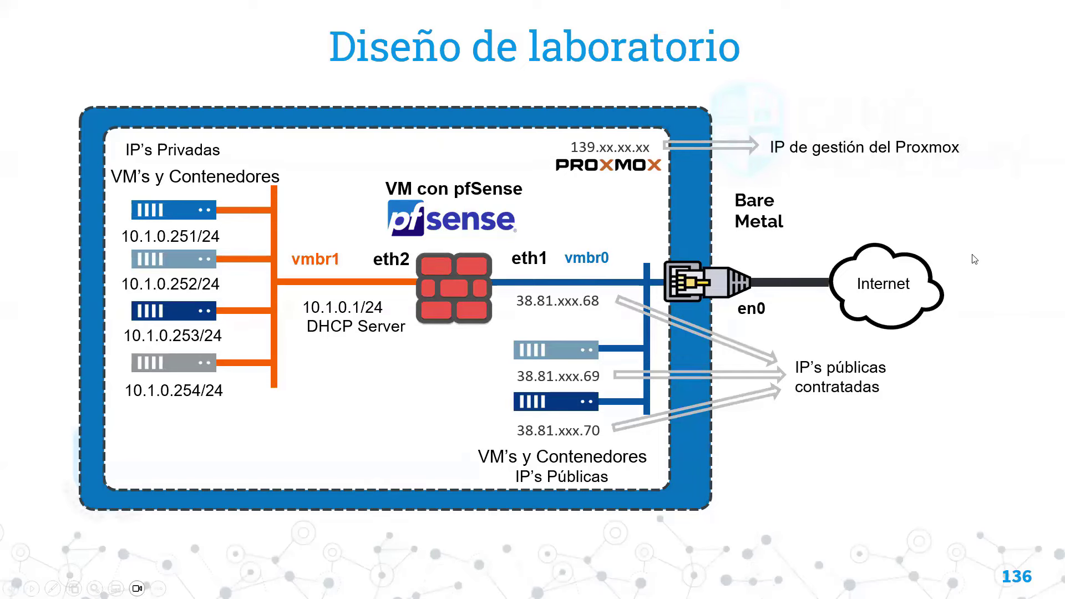
key(alt+Tab)
click(435, 230)
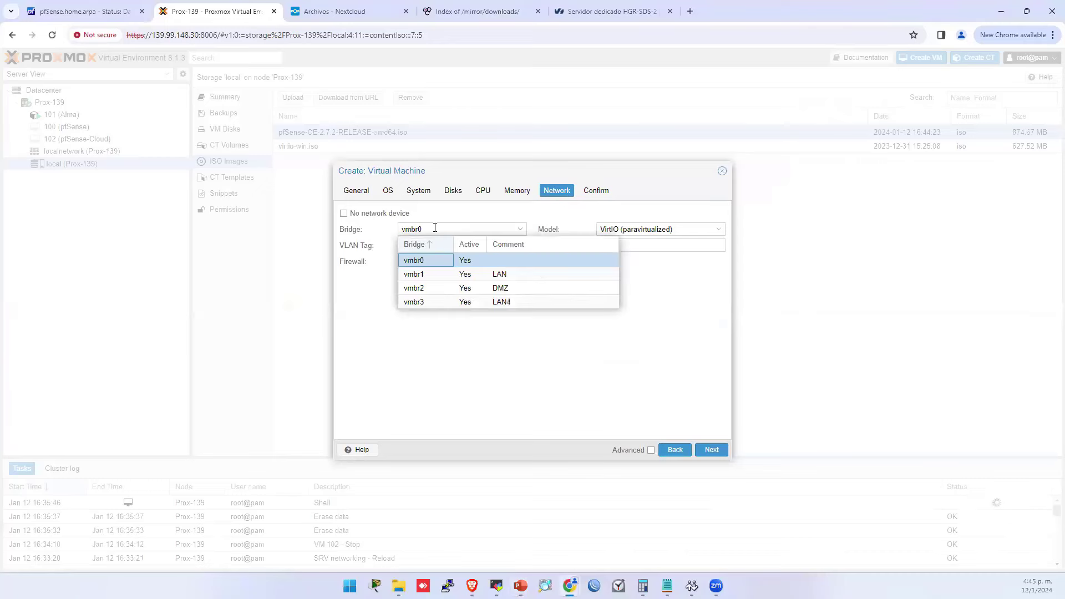
click(435, 231)
click(712, 450)
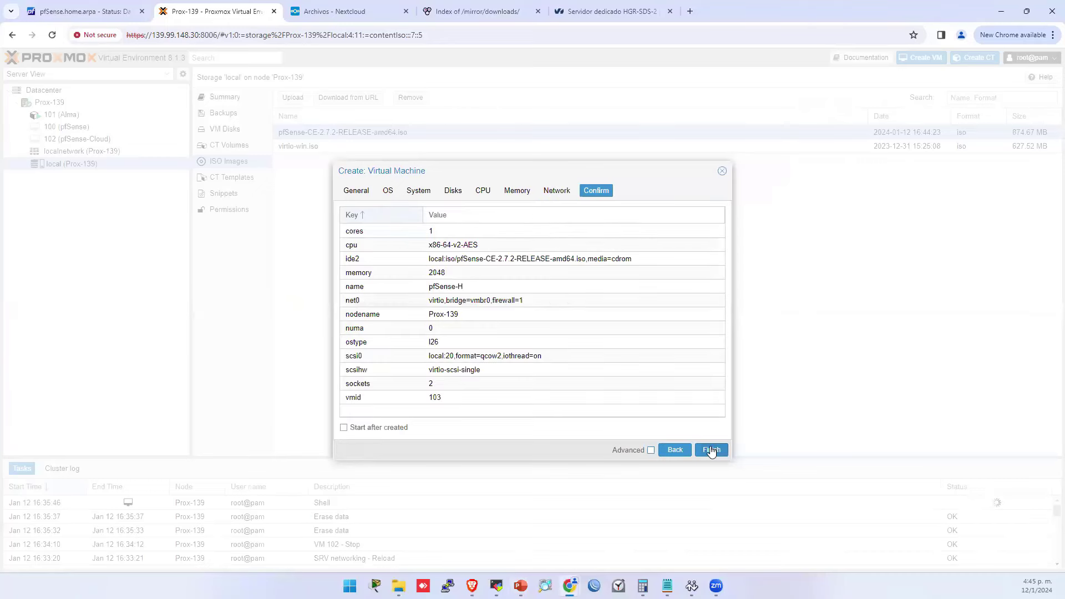
Create VM 103 and open its net0 network device settings from the Hardware list.
click(713, 450)
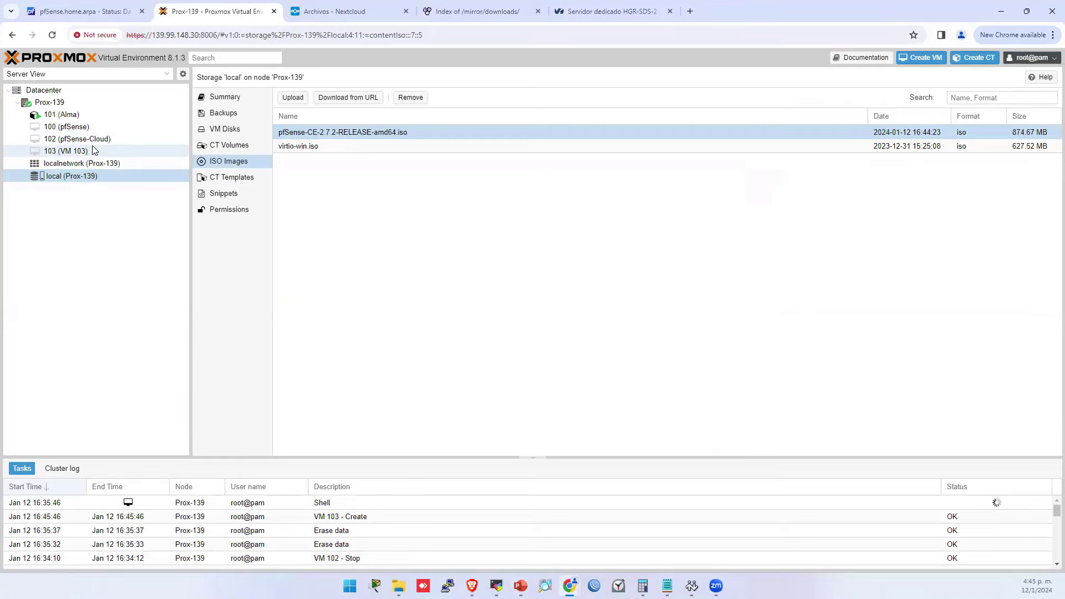
click(69, 154)
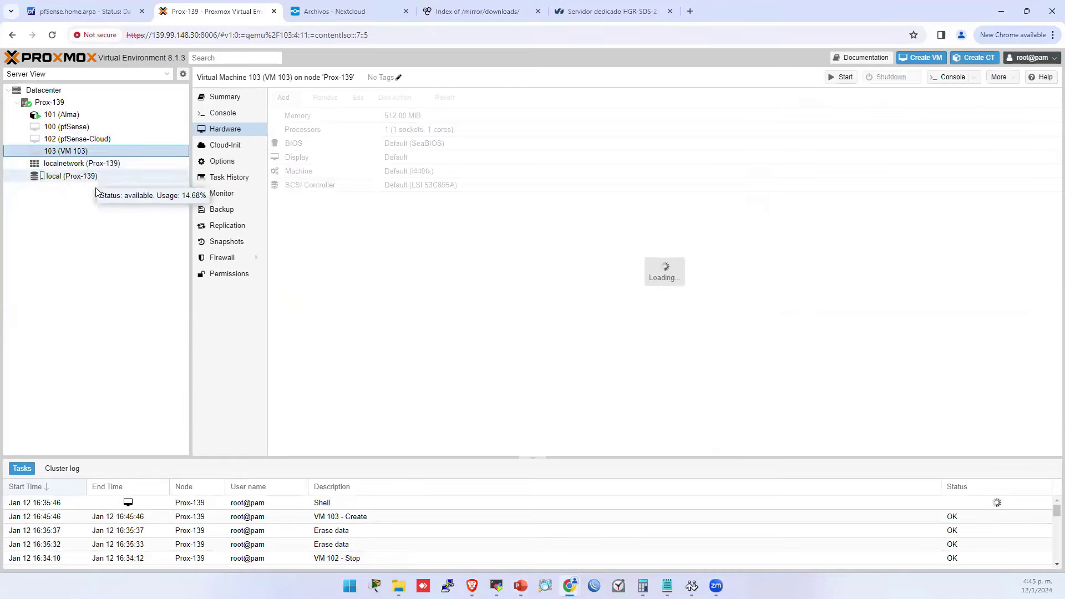
key(ctrl+plus)
key(ctrl+plus)
key(ctrl+plus)
key(ctrl+plus)
key(ctrl+plus)
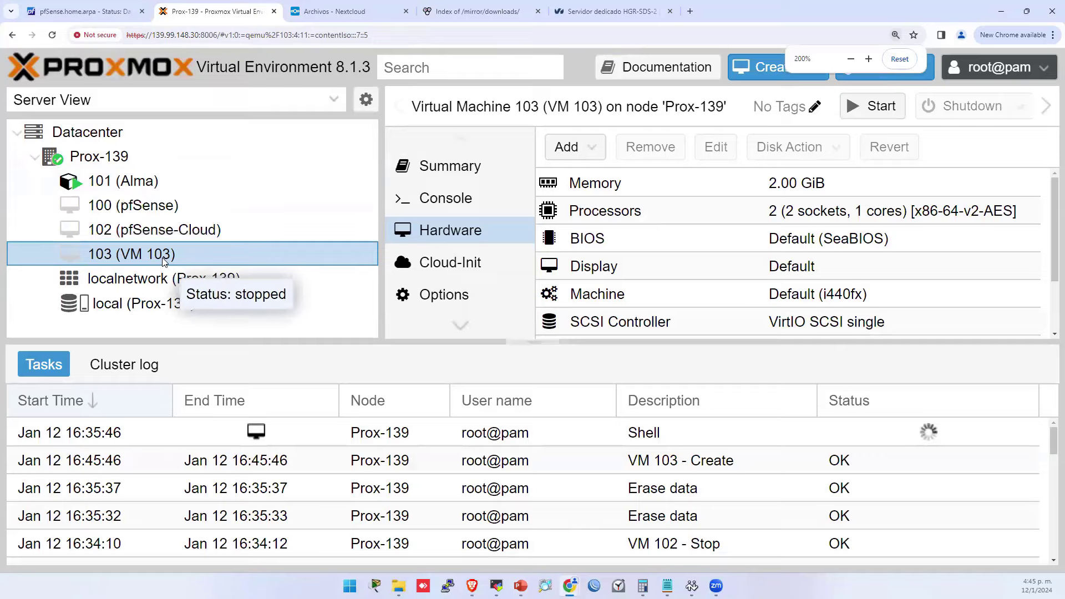
key(ctrl+minus)
key(ctrl+minus)
key(ctrl+minus)
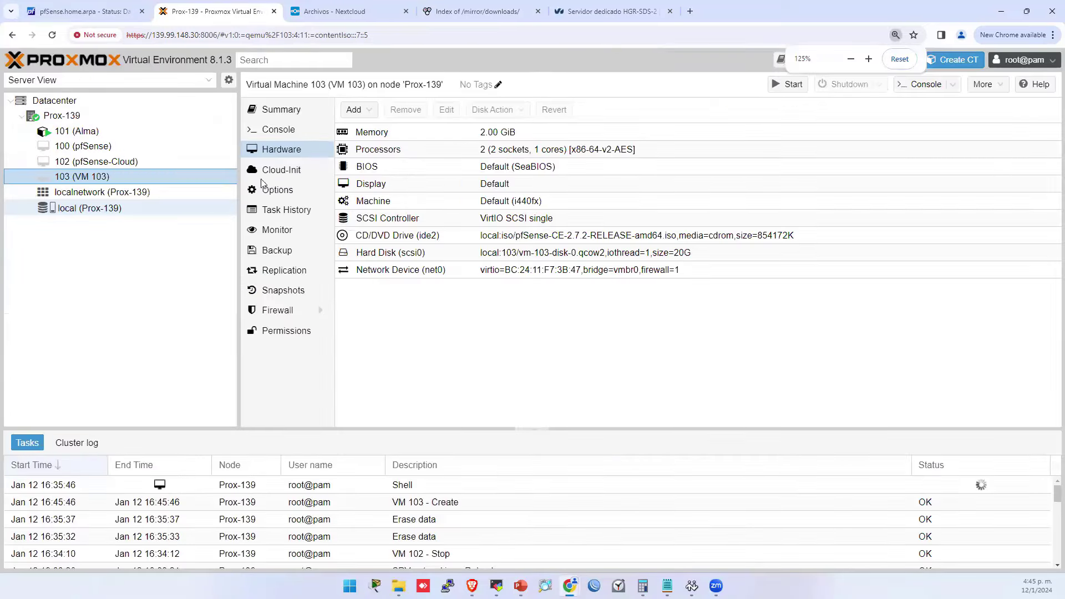
click(546, 269)
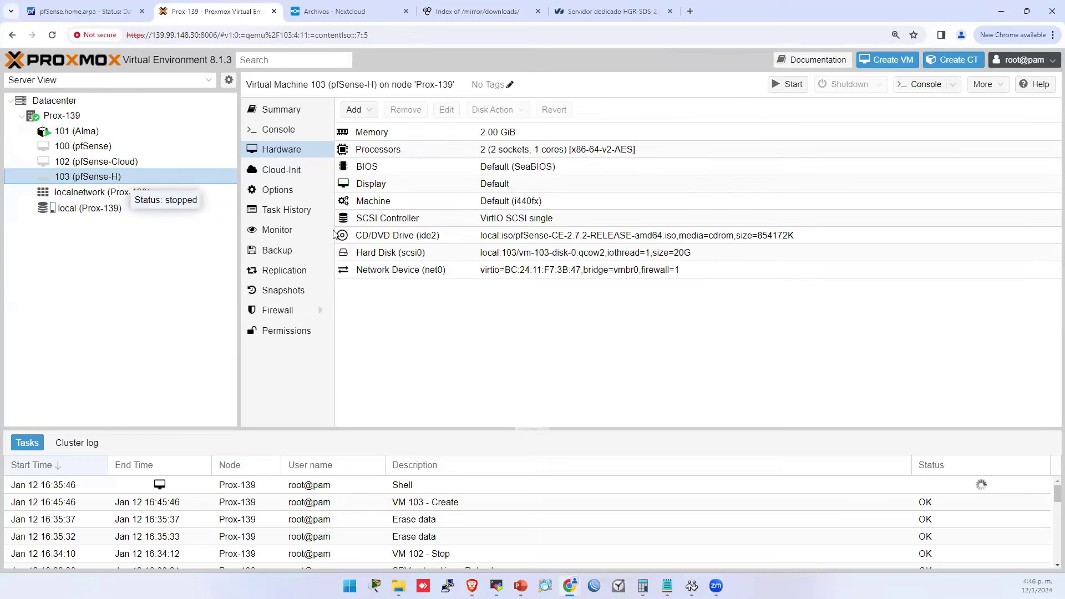
click(514, 273)
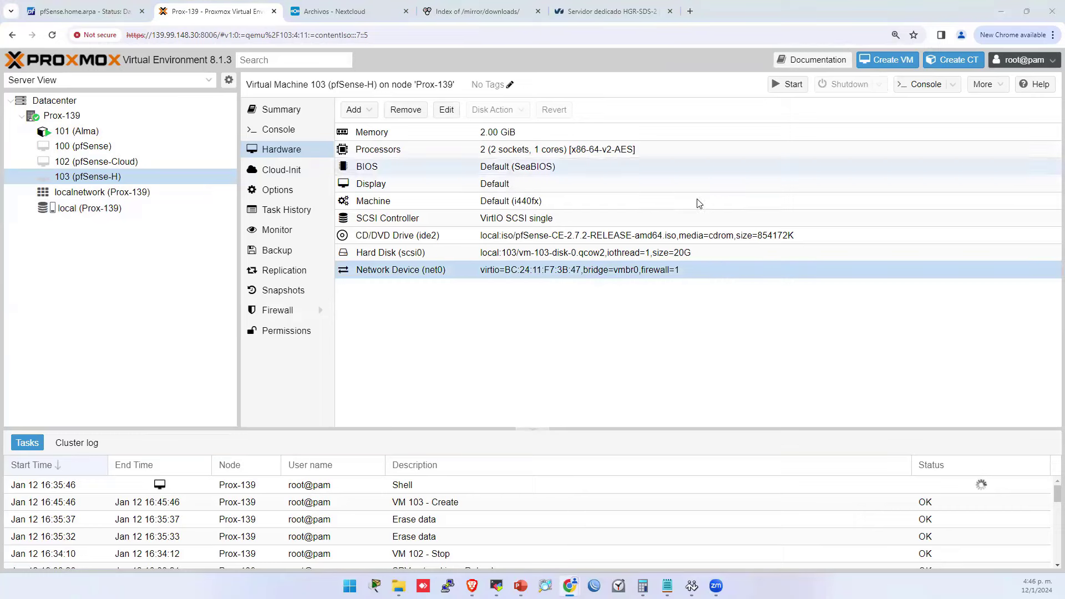
double_click(541, 278)
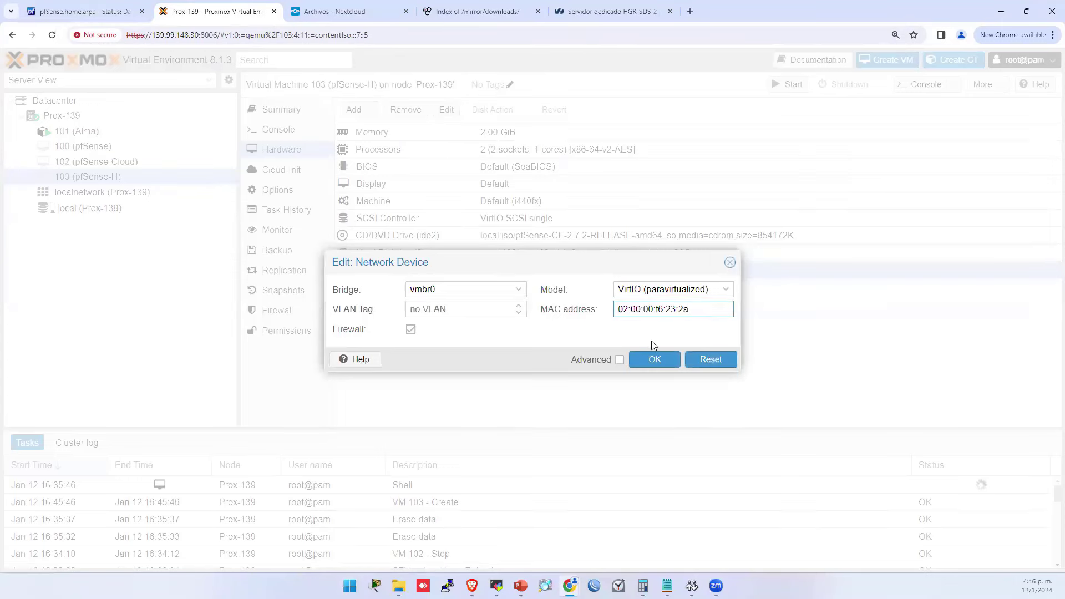
Save MAC address 02:00:00:f6:23:2a for net0 and start VM 103.
click(659, 360)
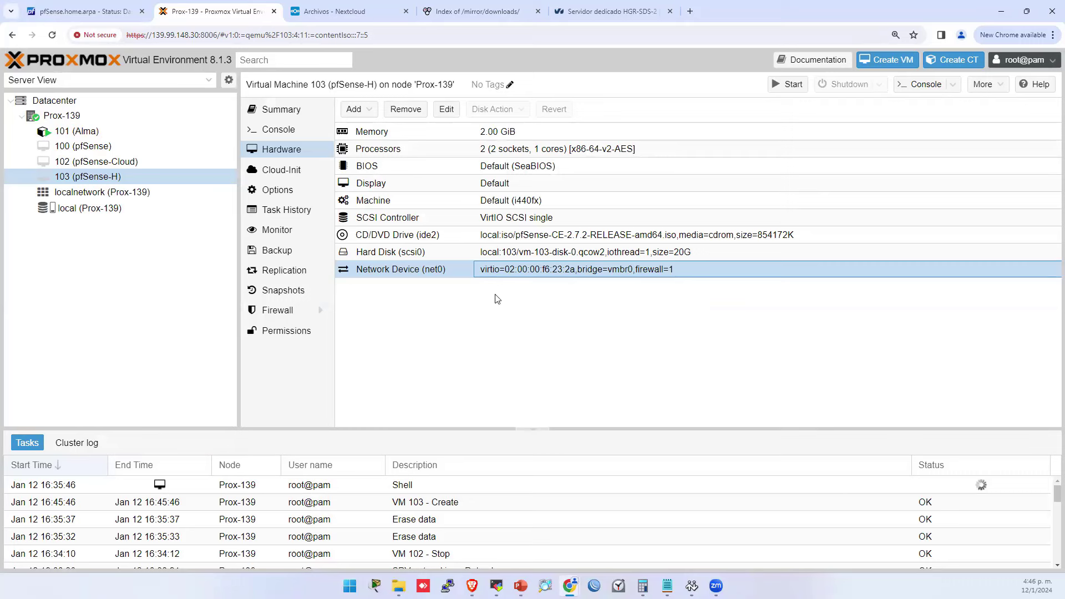
click(793, 87)
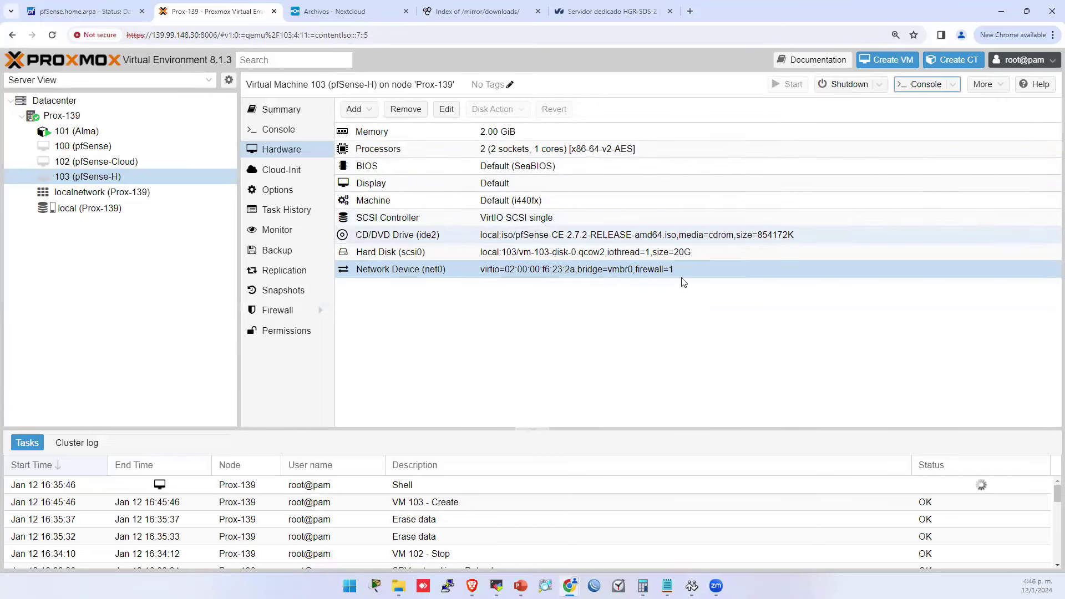
click(332, 11)
scroll(490, 271, down, 15)
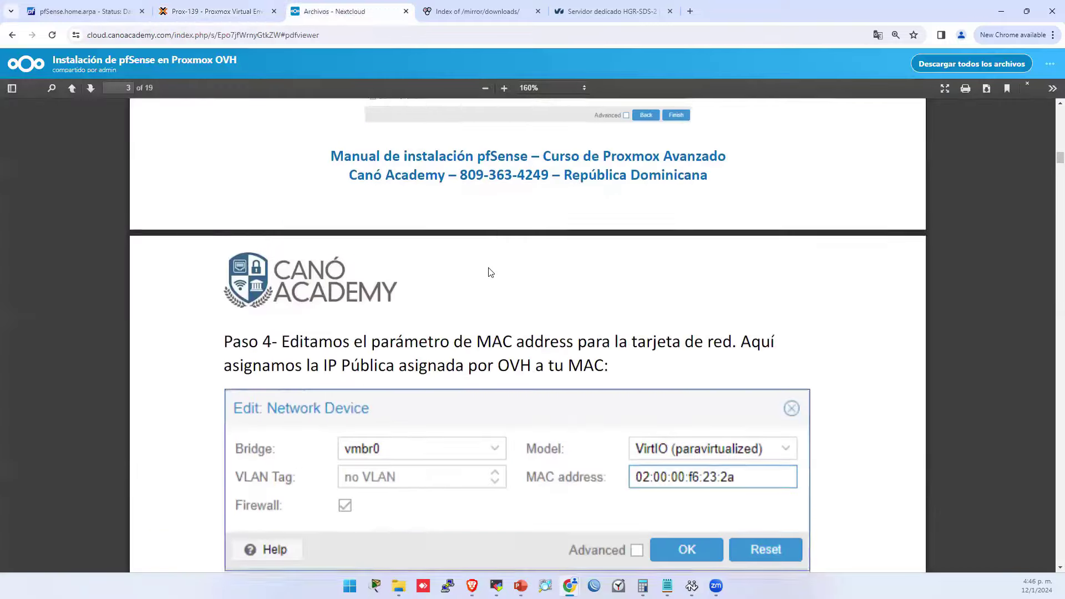
scroll(492, 269, down, 20)
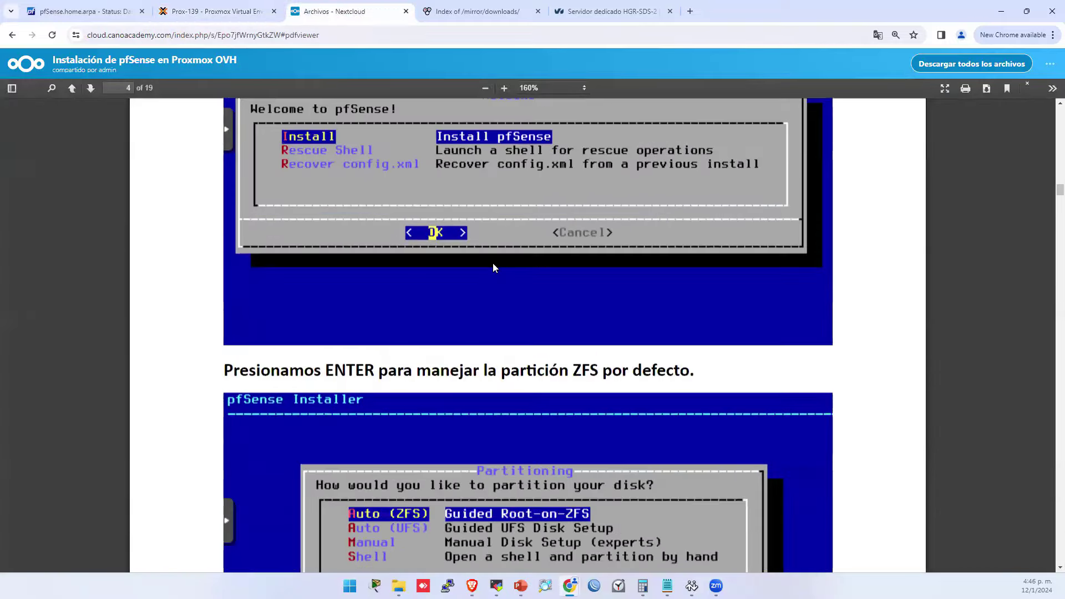
scroll(492, 264, up, 10)
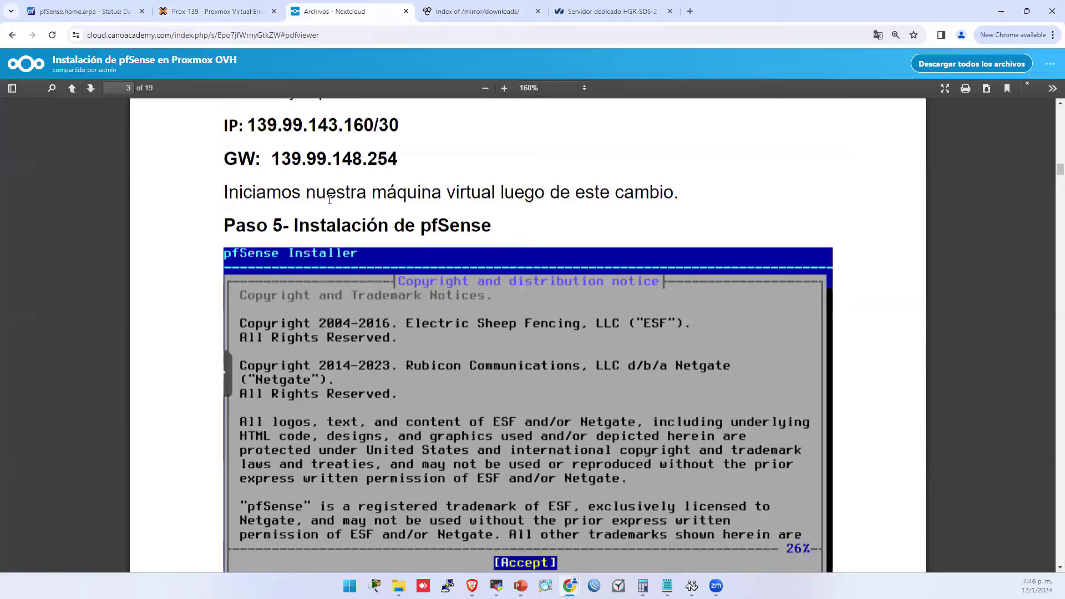
drag(490, 229, 320, 228)
mouse_move(570, 586)
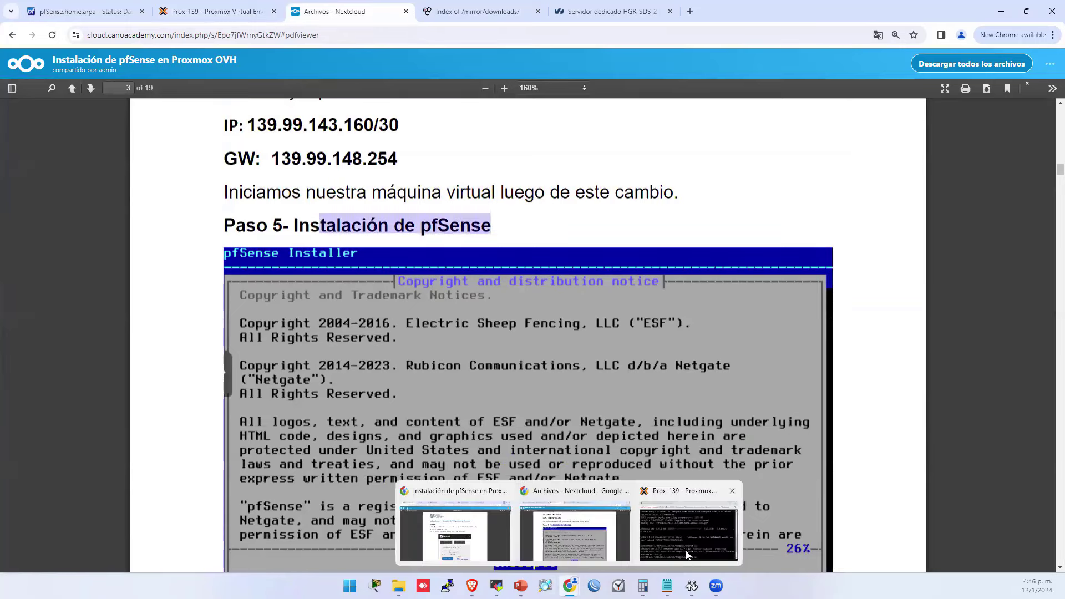
click(686, 532)
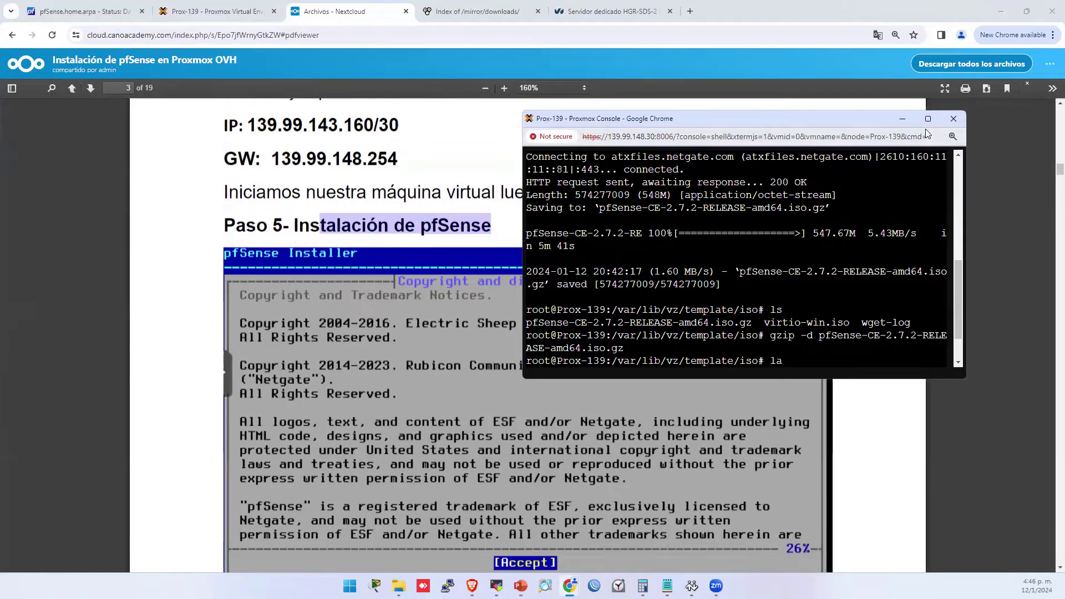
click(227, 6)
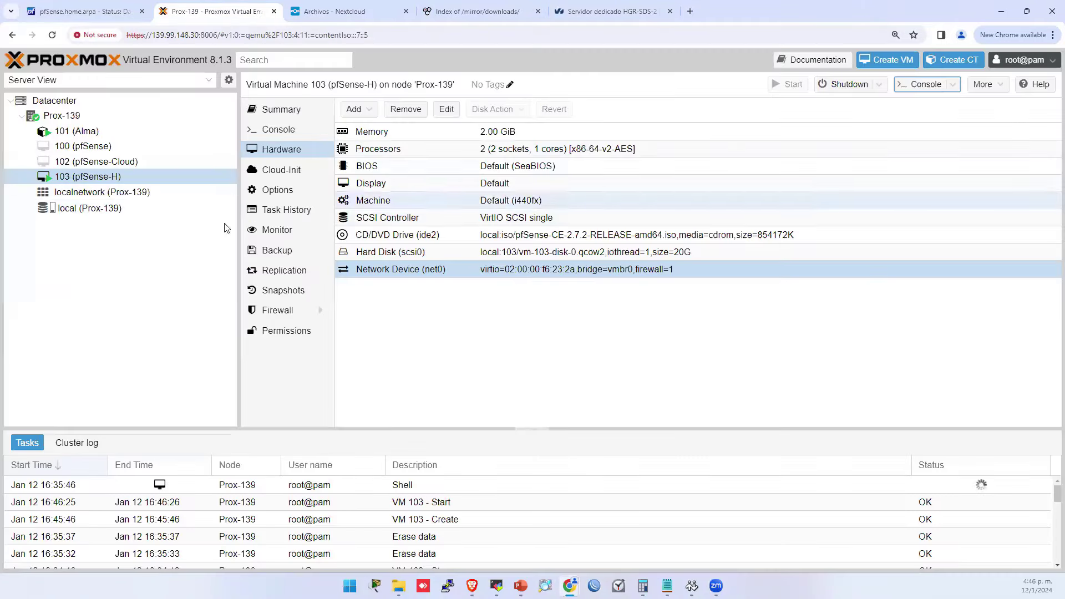
Open VM 103's console in a separate window and place it beside the manual.
click(918, 86)
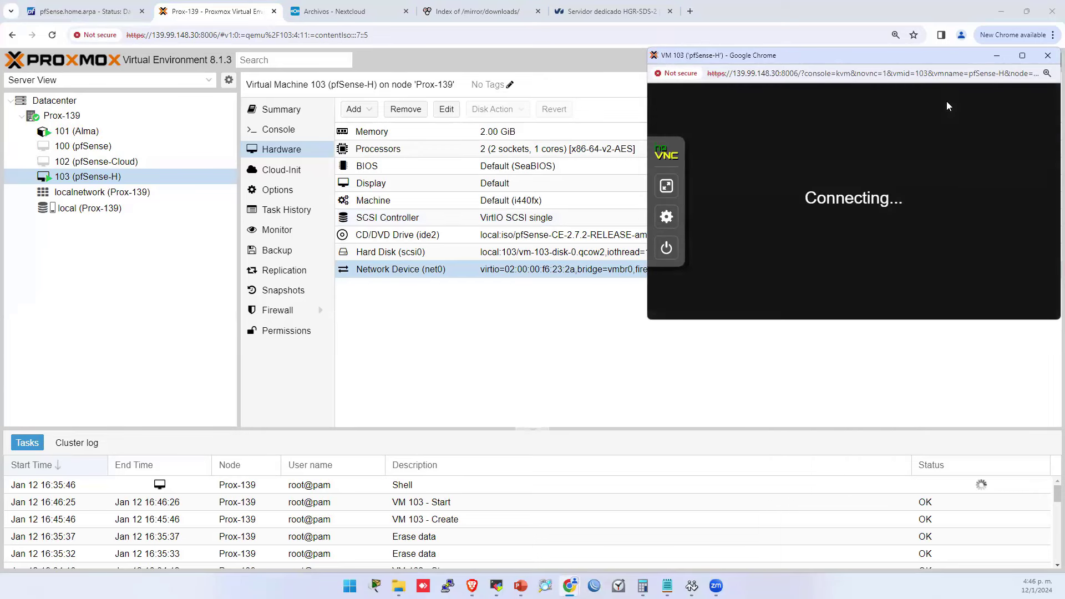
drag(930, 58, 692, 86)
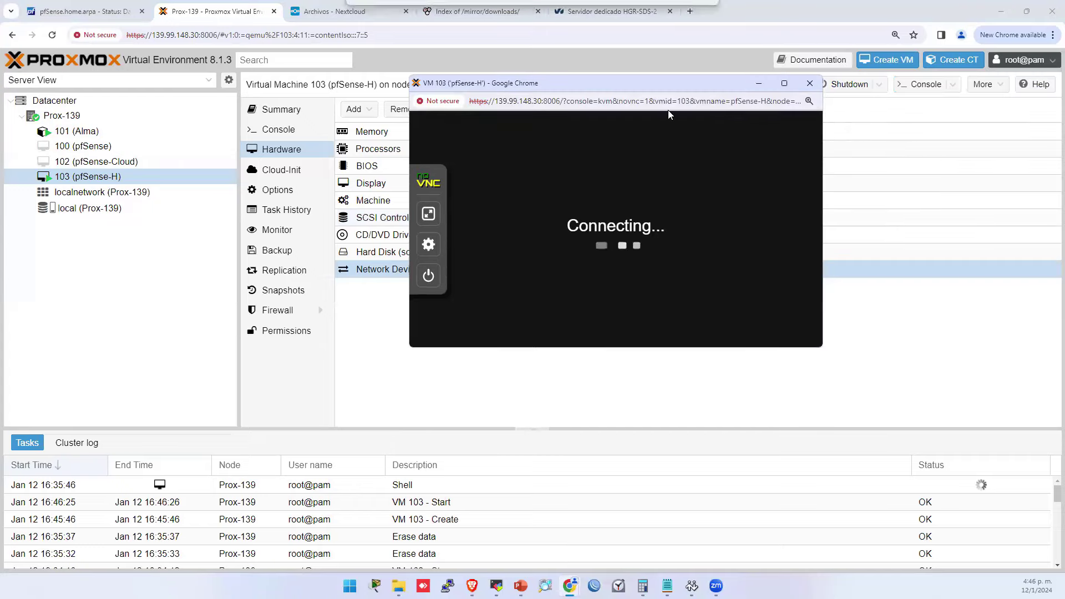
click(389, 13)
key(alt+Tab)
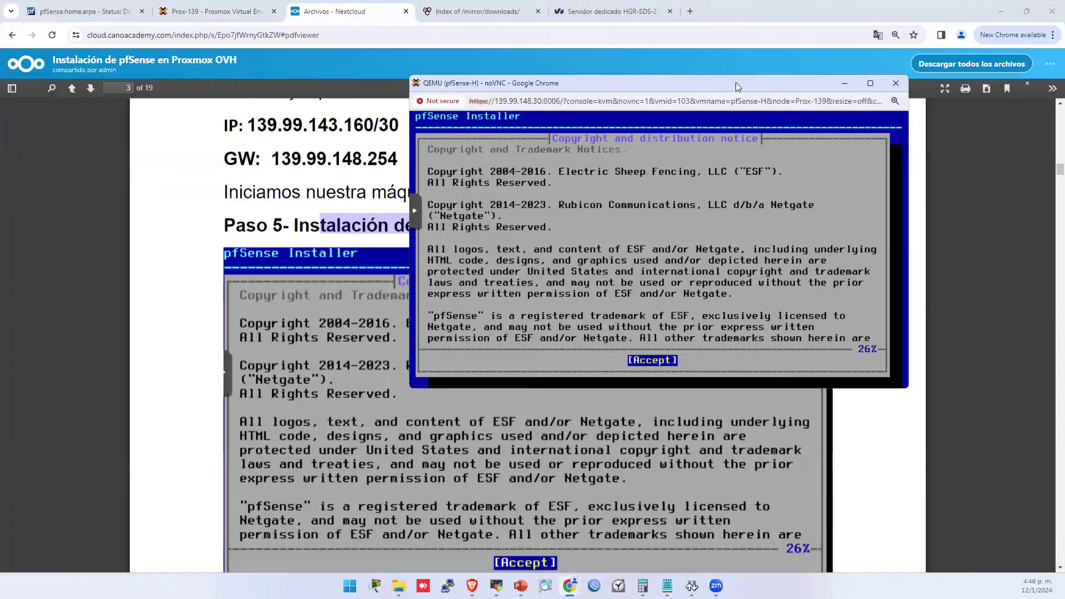
drag(746, 86, 896, 71)
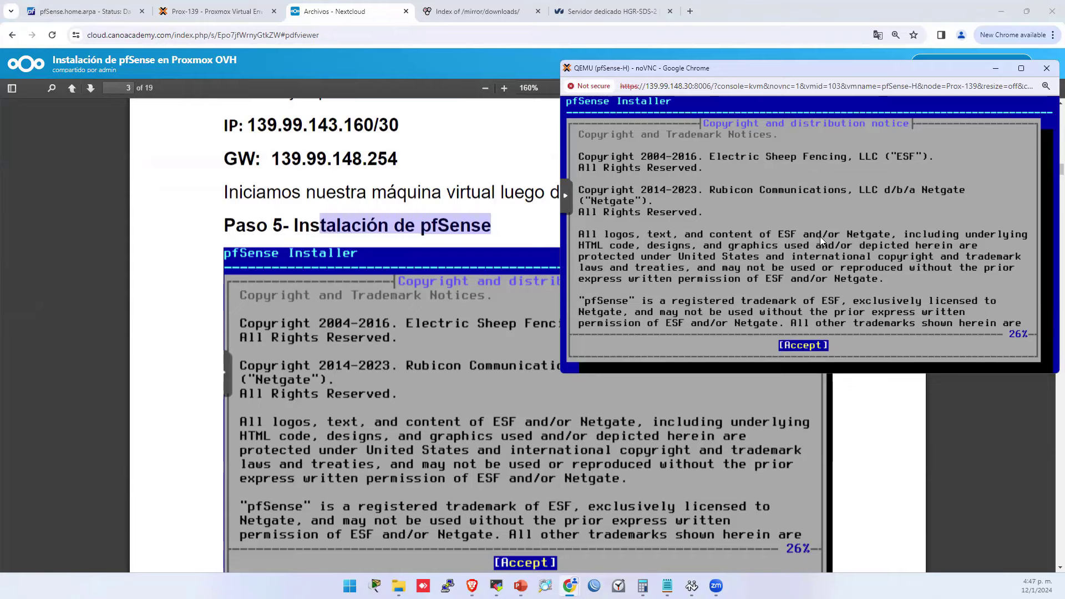
Accept the pfSense copyright notice and choose Install on the Welcome screen.
key(Return)
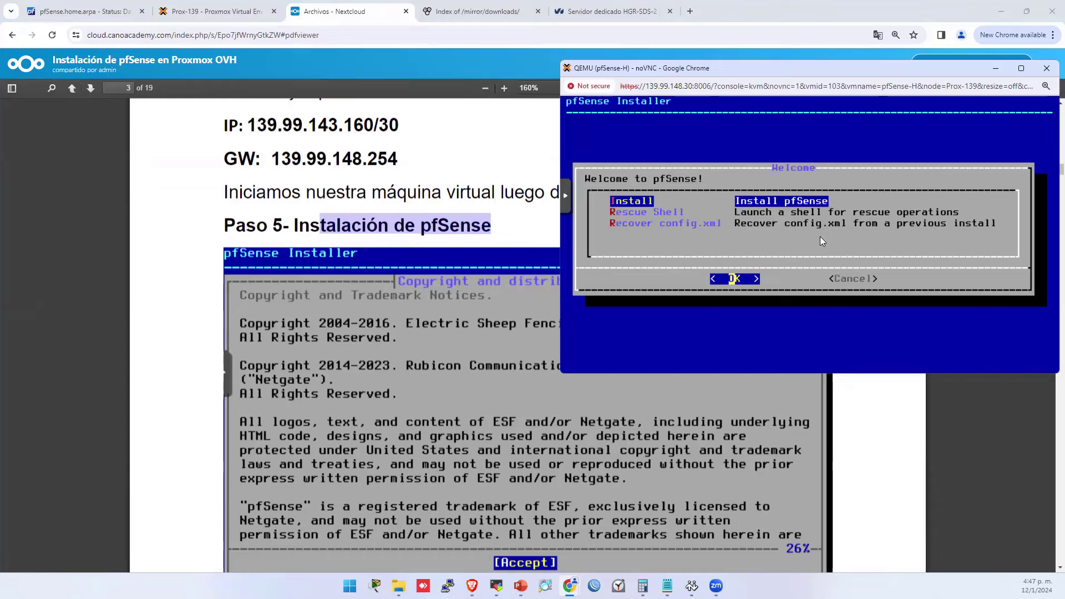
key(Down)
key(Down)
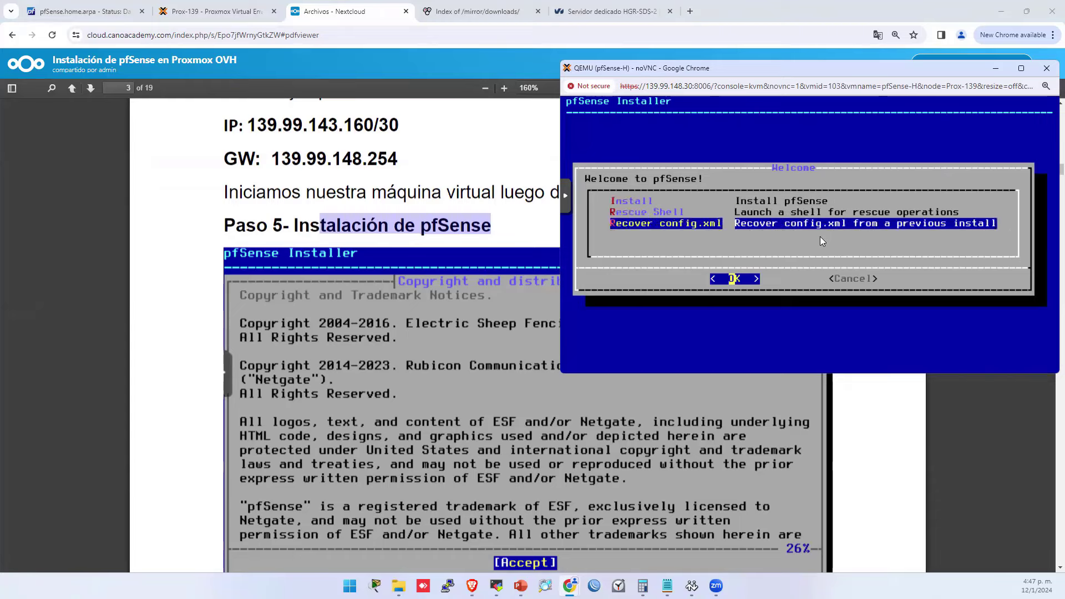
key(Up)
key(Up)
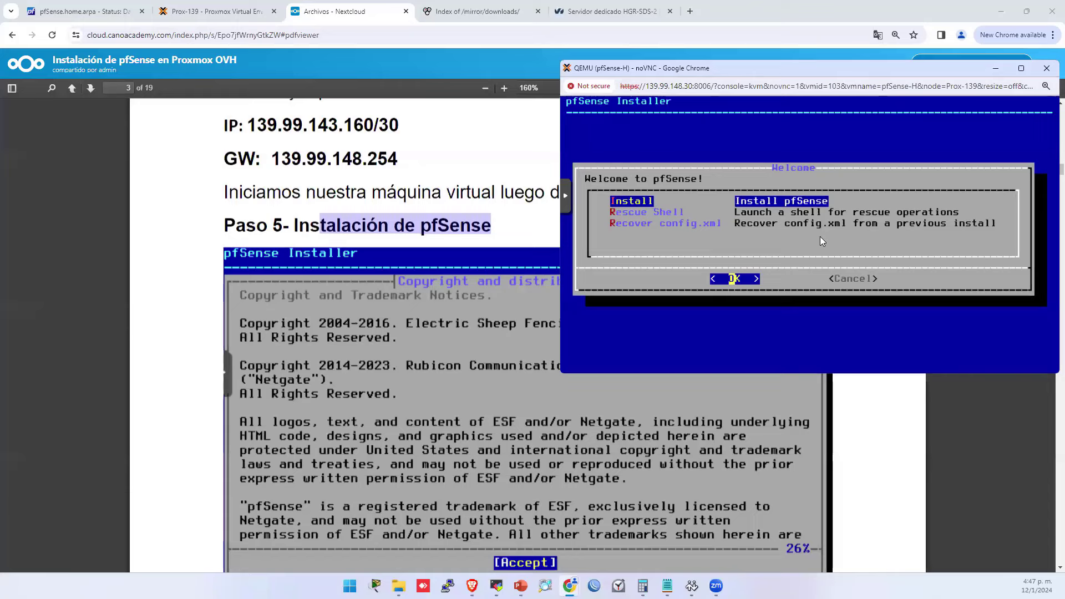
key(Return)
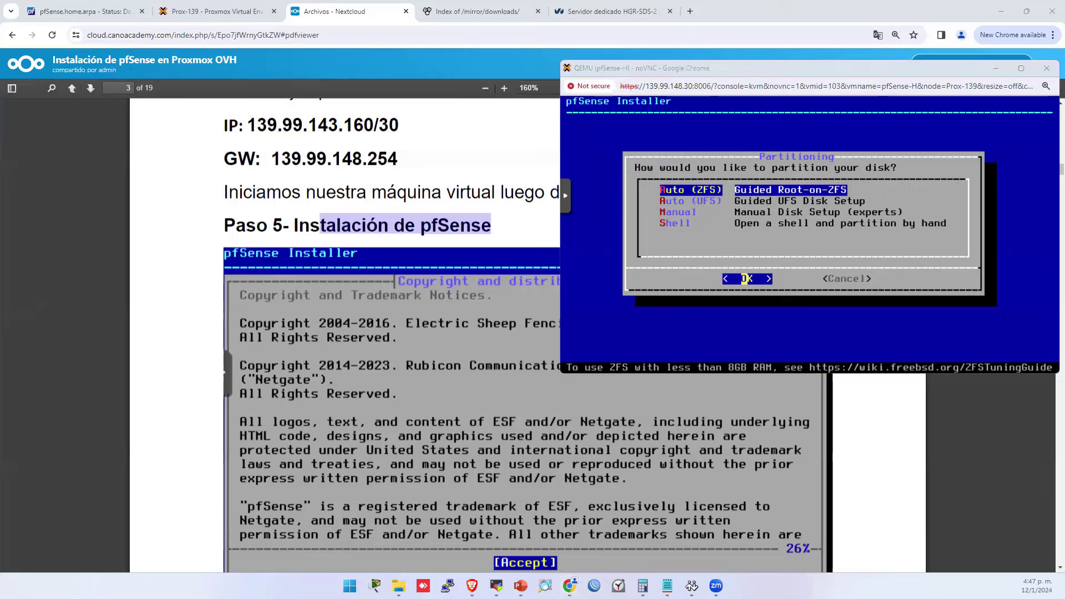
Choose Auto (ZFS) partitioning with default options and a stripe pool.
click(773, 200)
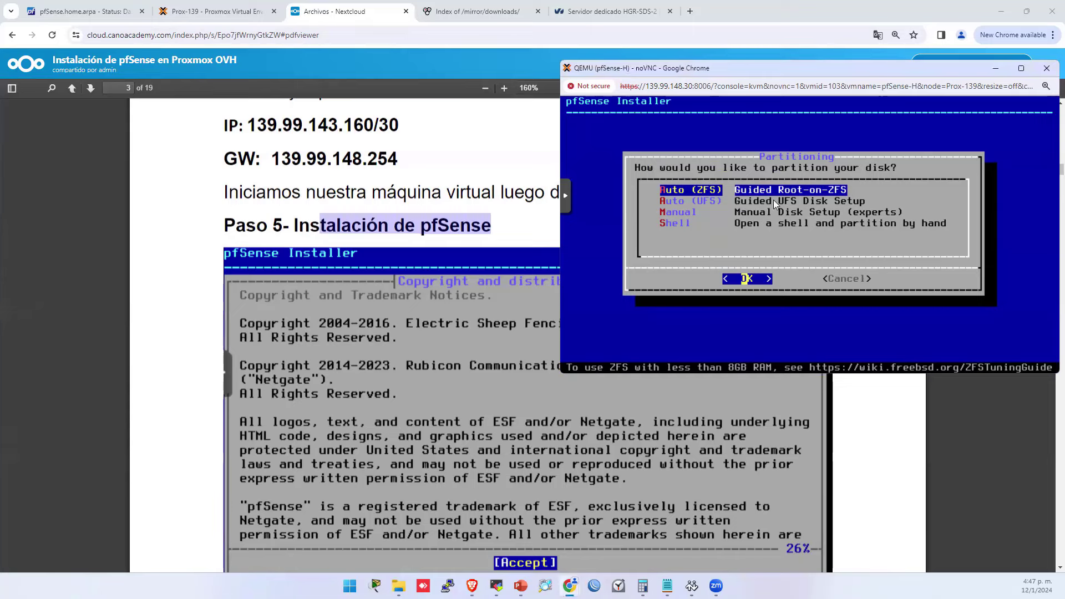
key(Return)
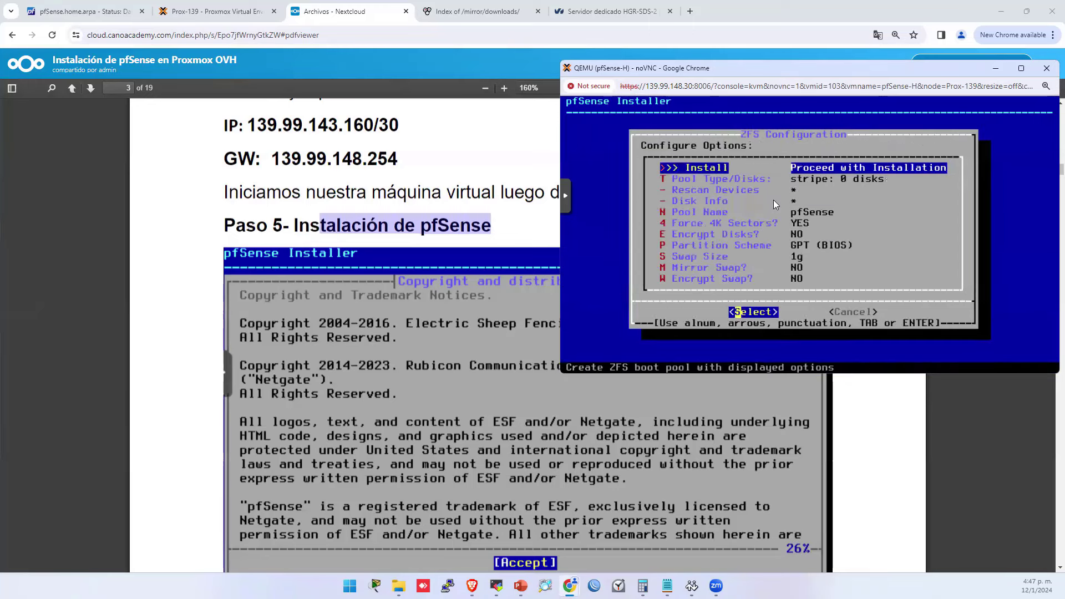
key(Down)
key(Return)
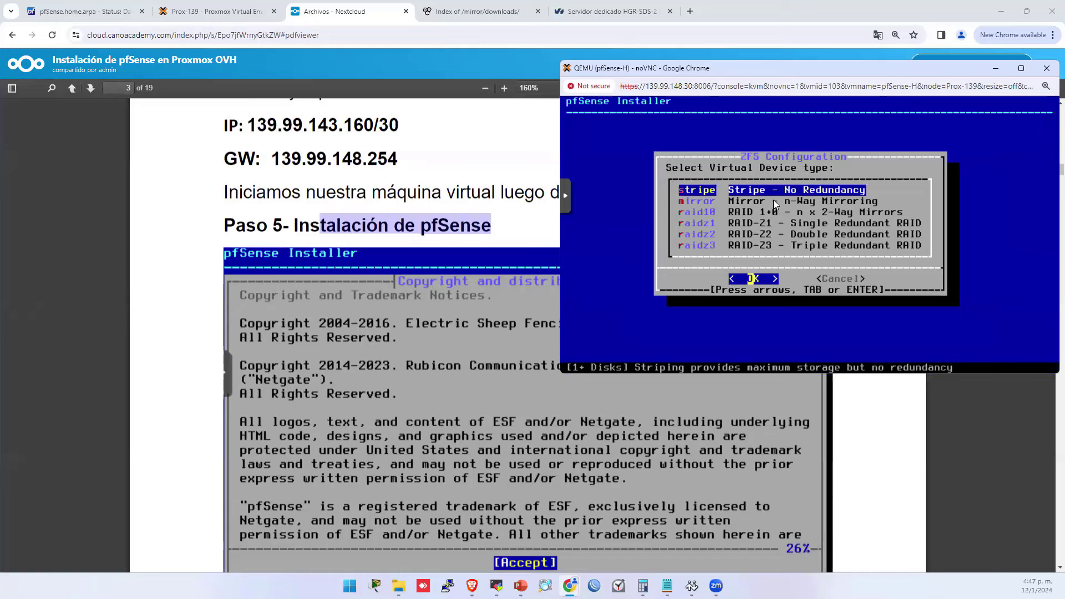
key(Return)
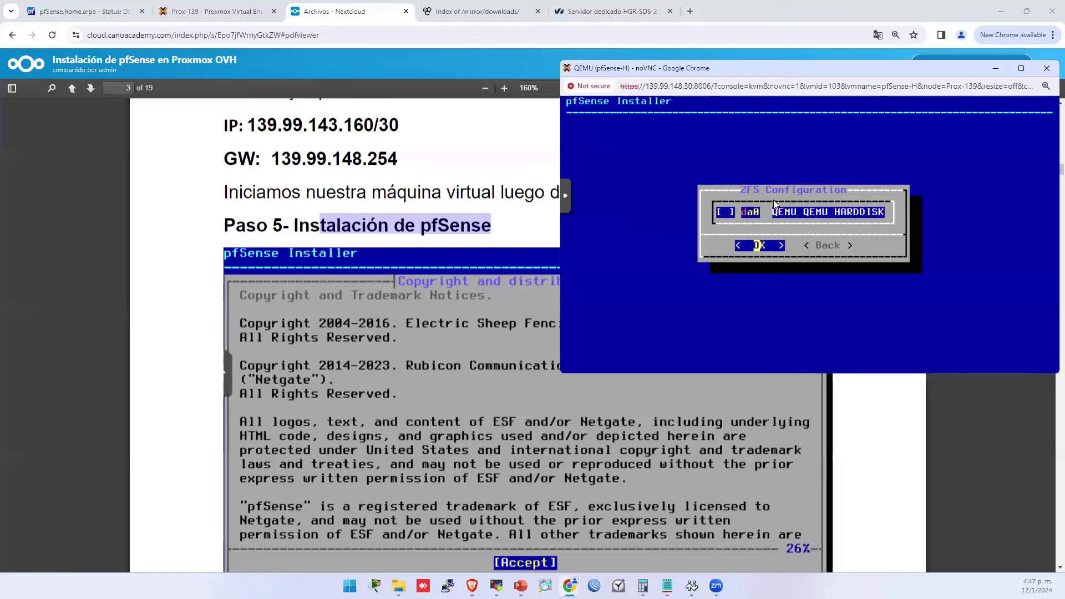
Select disk da0, confirm YES to wipe it, and reboot after installation.
key(space)
key(space)
key(space)
key(Return)
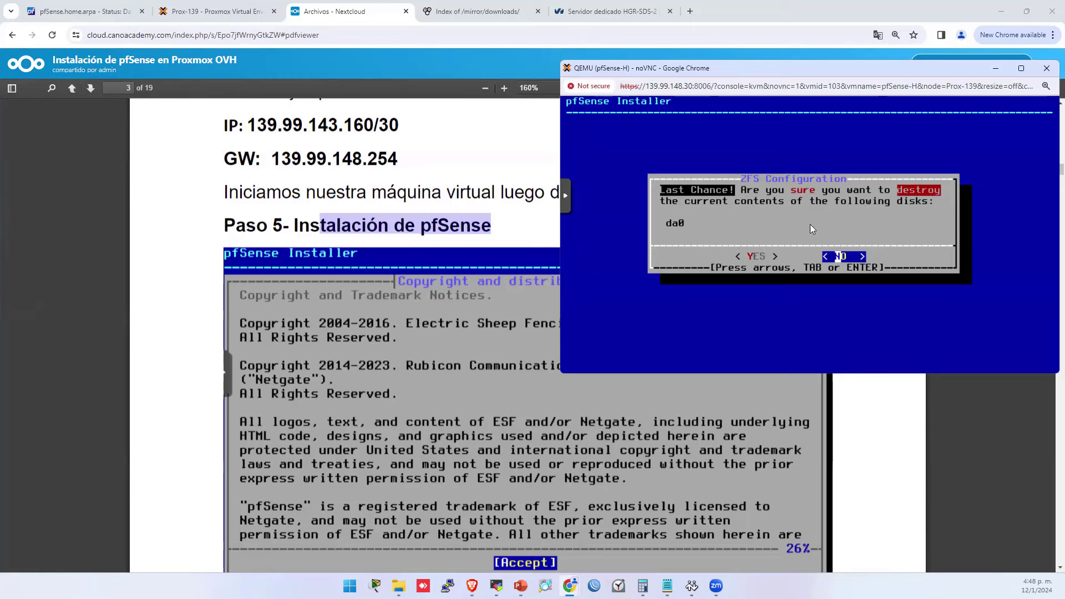
key(Left)
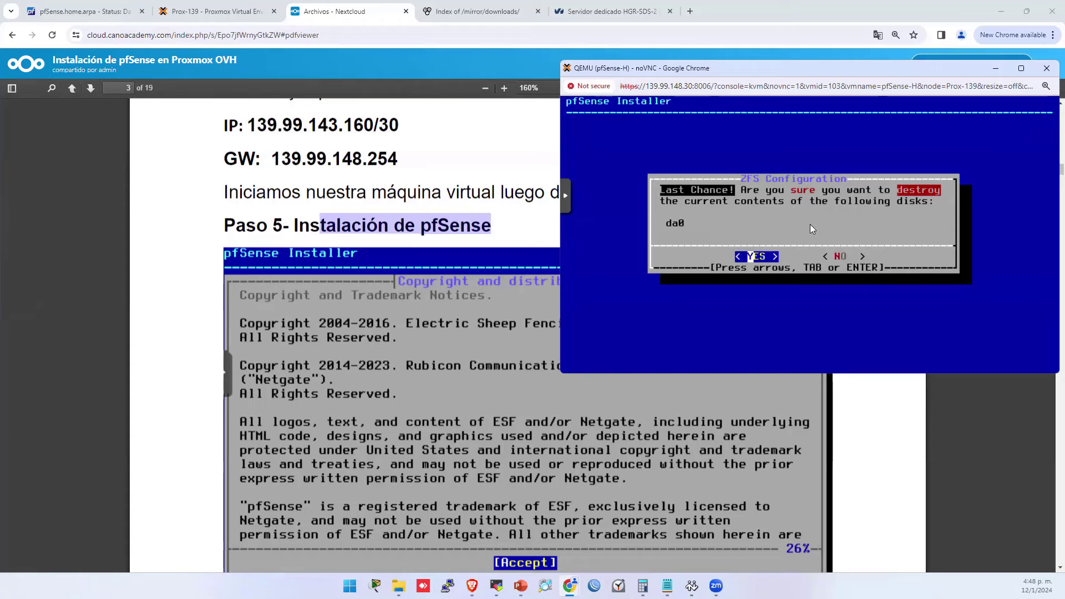
key(Return)
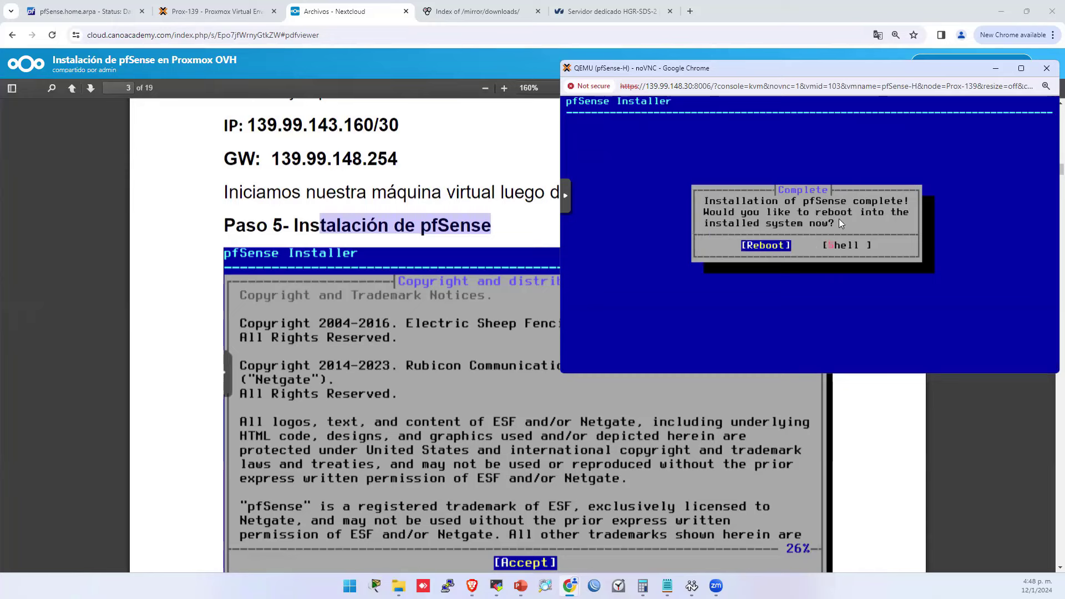
key(Return)
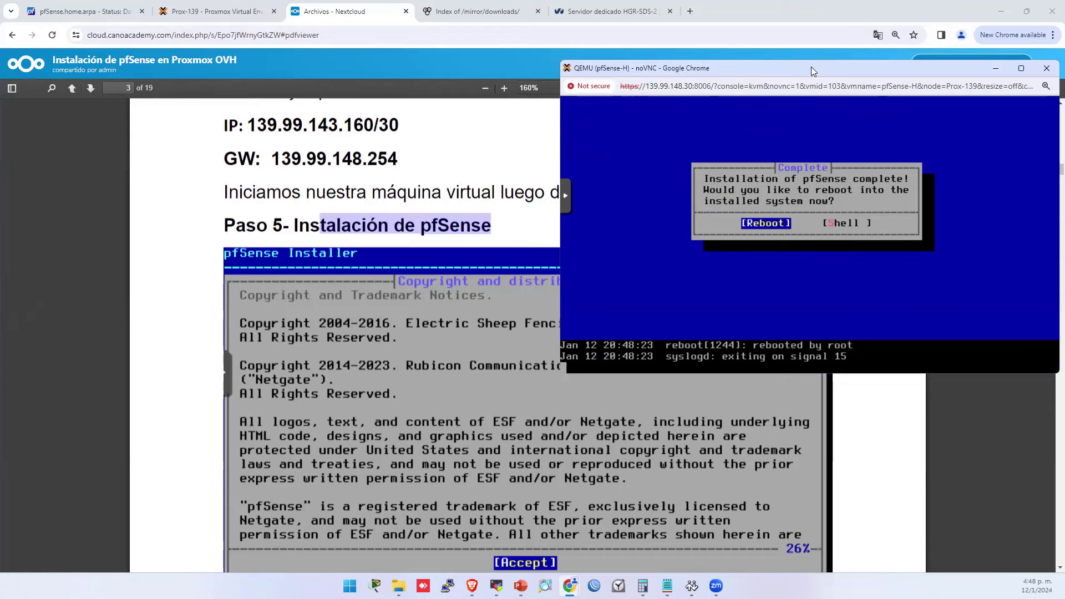
Scroll the guide down to page 8, Laboratorio 2 – Configuración de pfSense.
drag(811, 66, 698, 65)
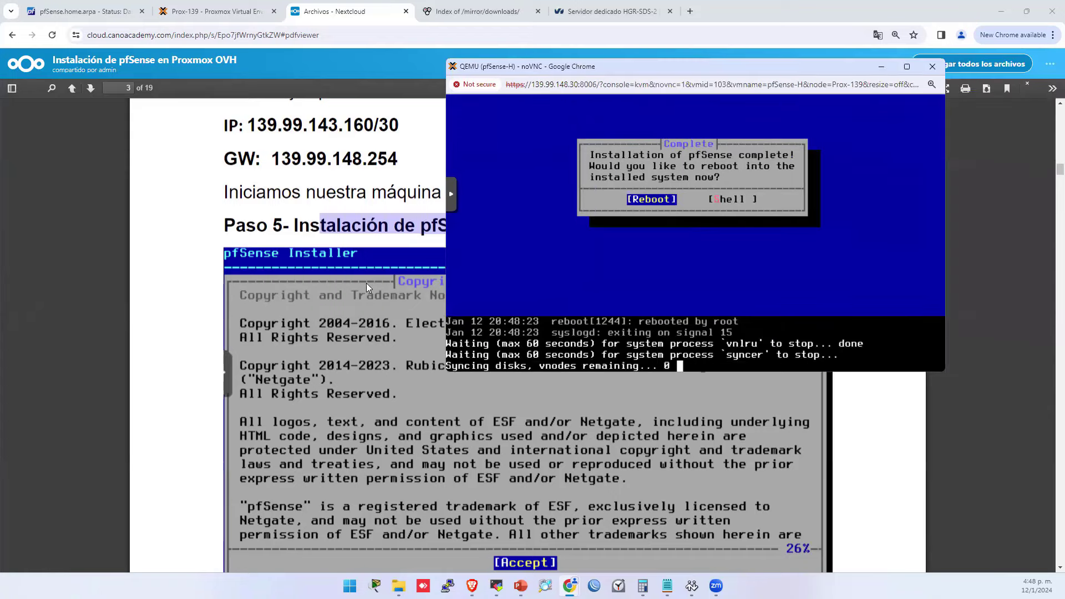
scroll(344, 266, down, 6)
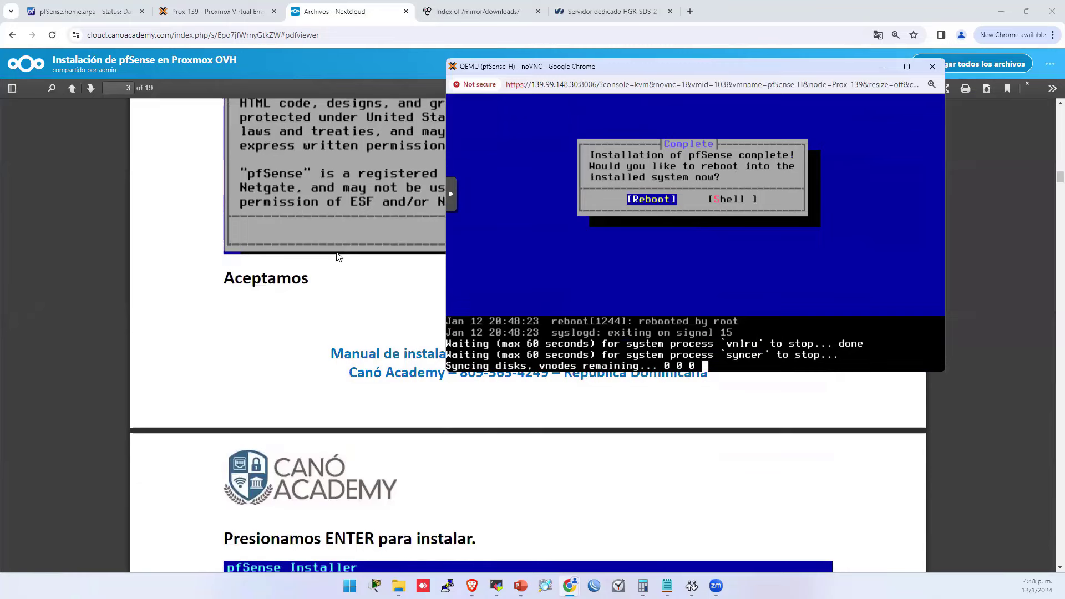
click(309, 257)
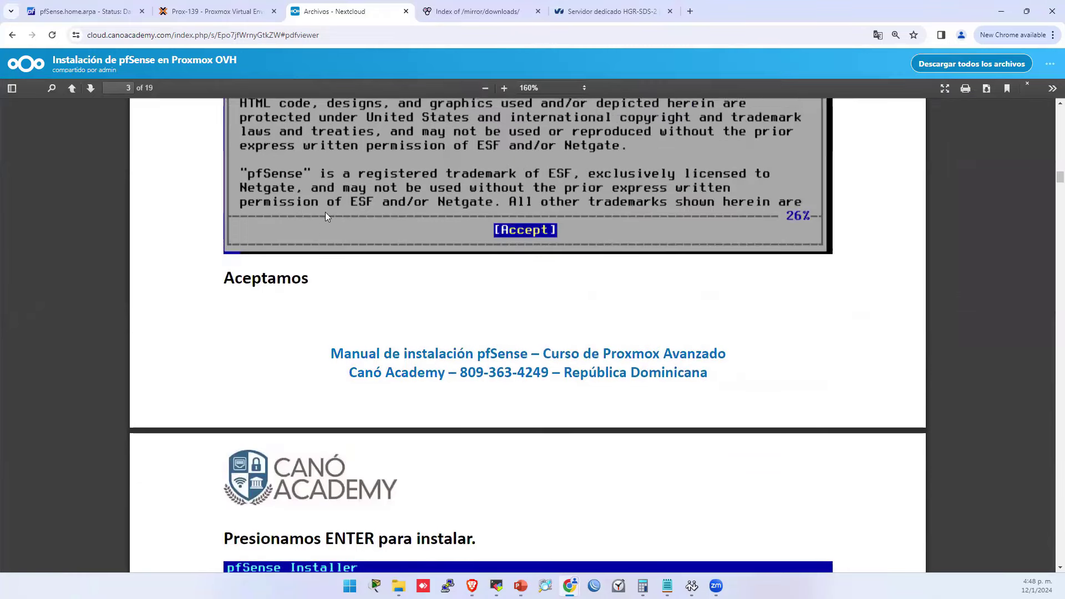
scroll(320, 224, down, 18)
scroll(347, 193, down, 20)
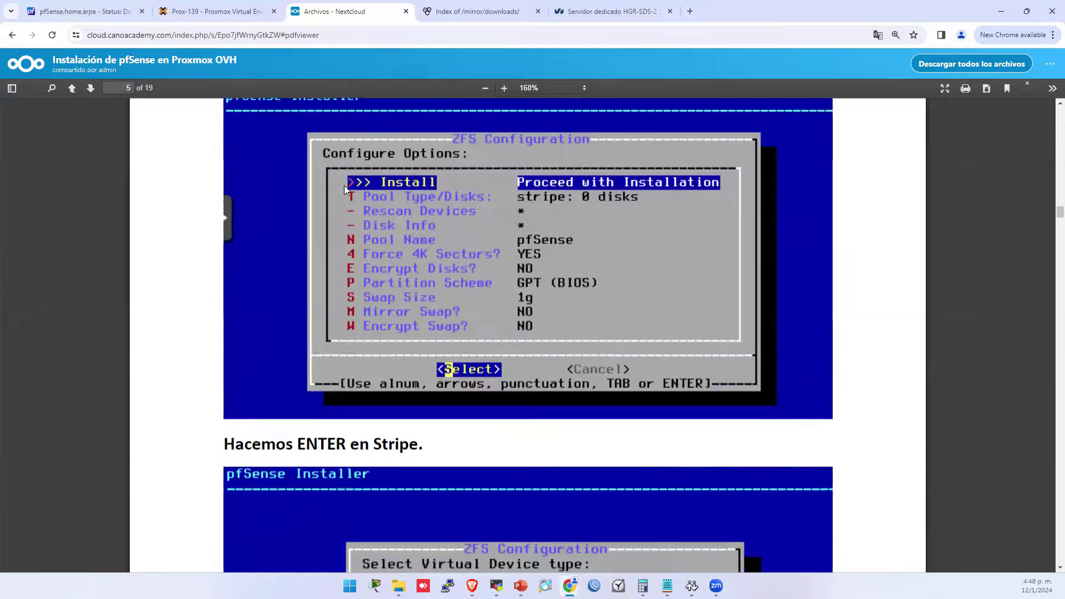
scroll(363, 199, down, 20)
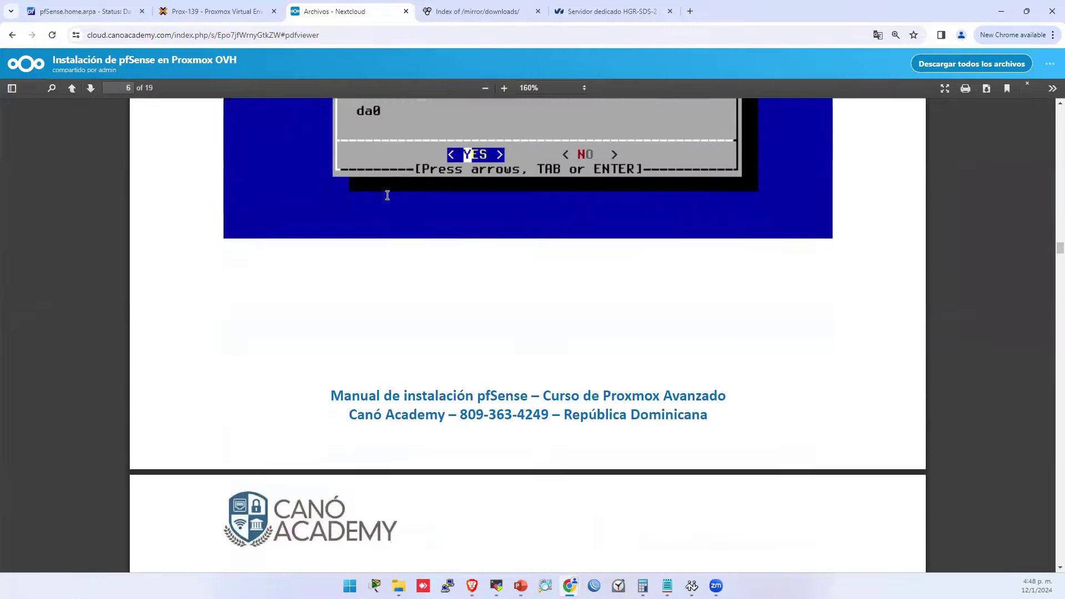
scroll(318, 306, down, 10)
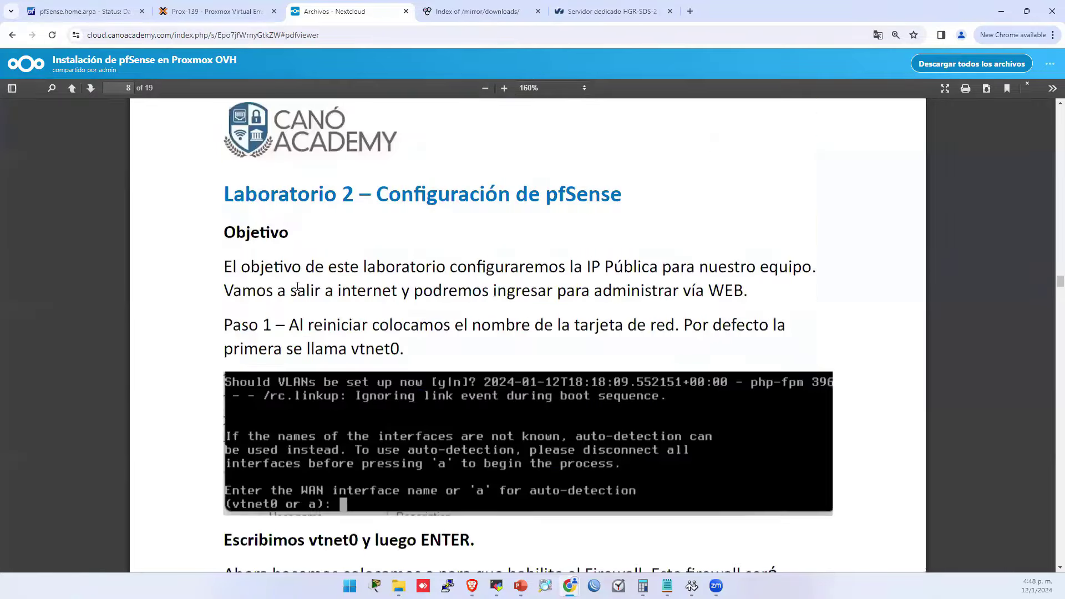
scroll(336, 321, up, 11)
scroll(540, 304, down, 15)
scroll(575, 366, down, 2)
scroll(666, 333, up, 3)
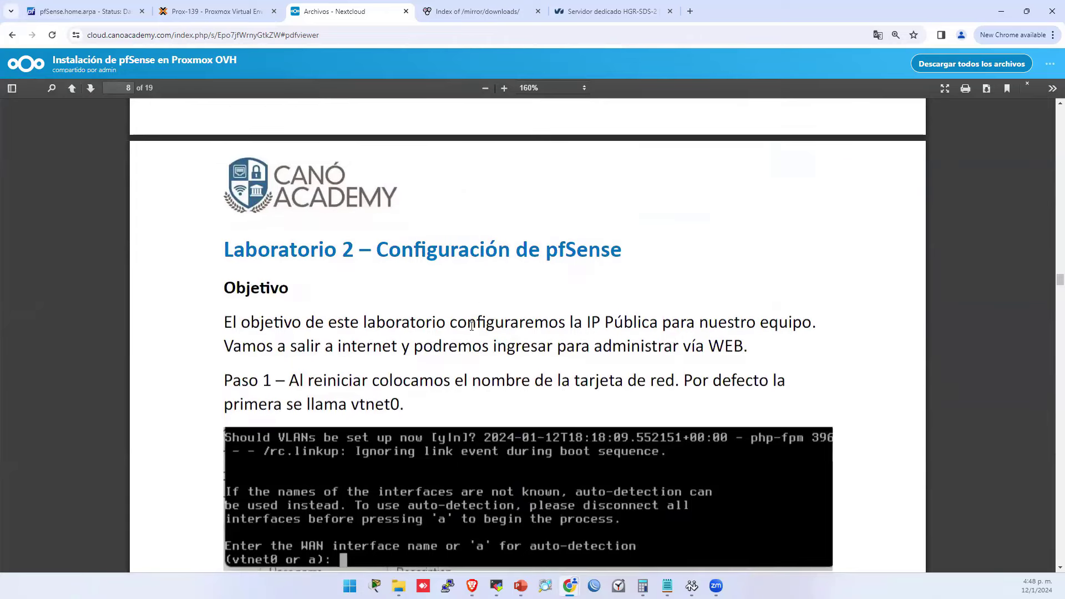
scroll(551, 302, down, 2)
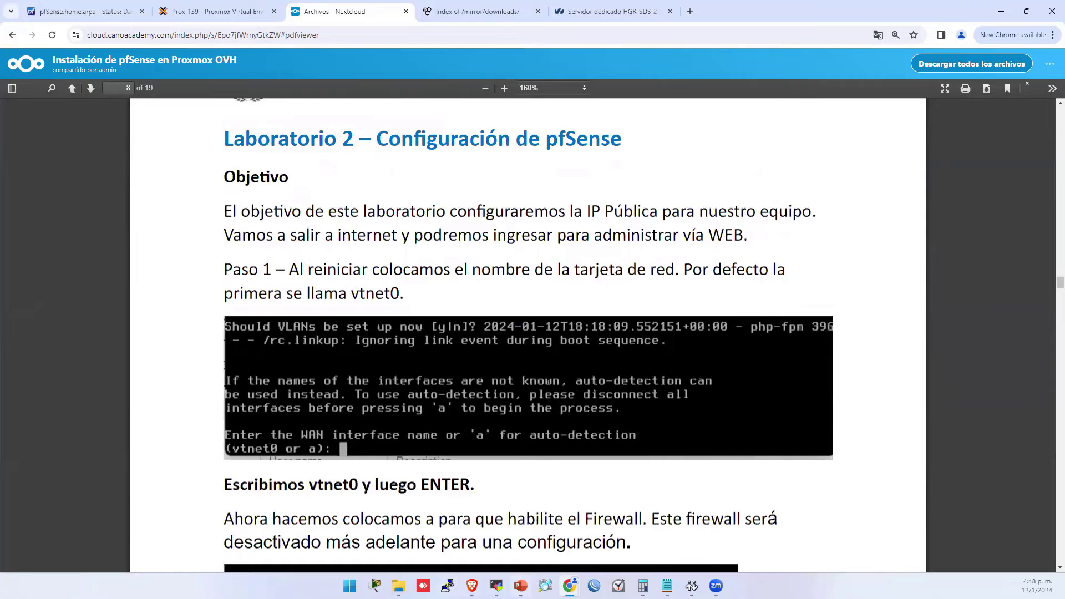
Answer n to VLANs, assign vtnet0 as WAN, leave LAN empty, and confirm with y.
mouse_move(570, 586)
click(771, 532)
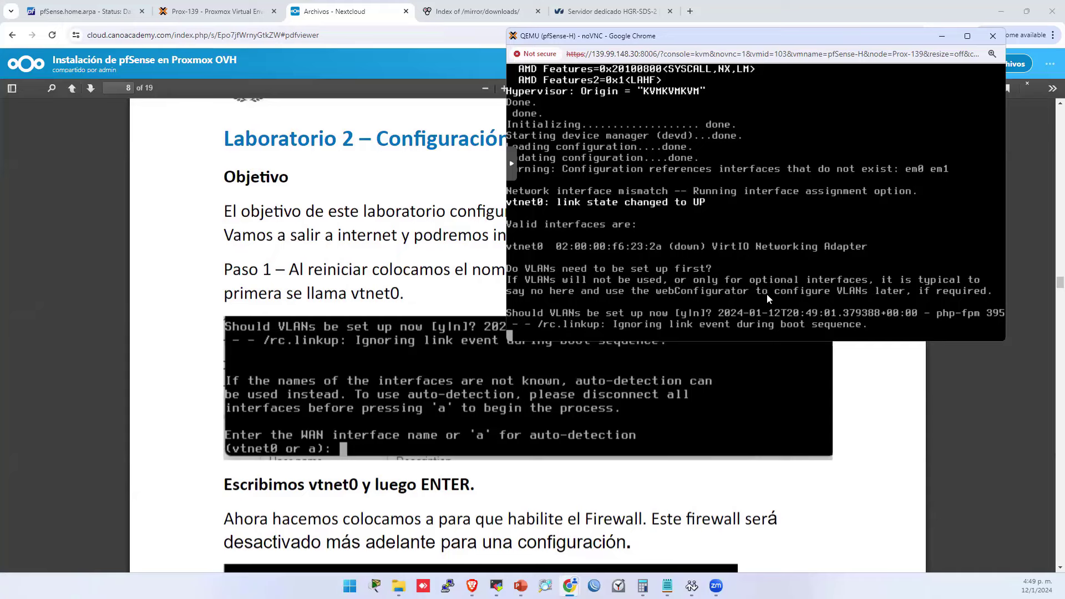
text(n)
key(Return)
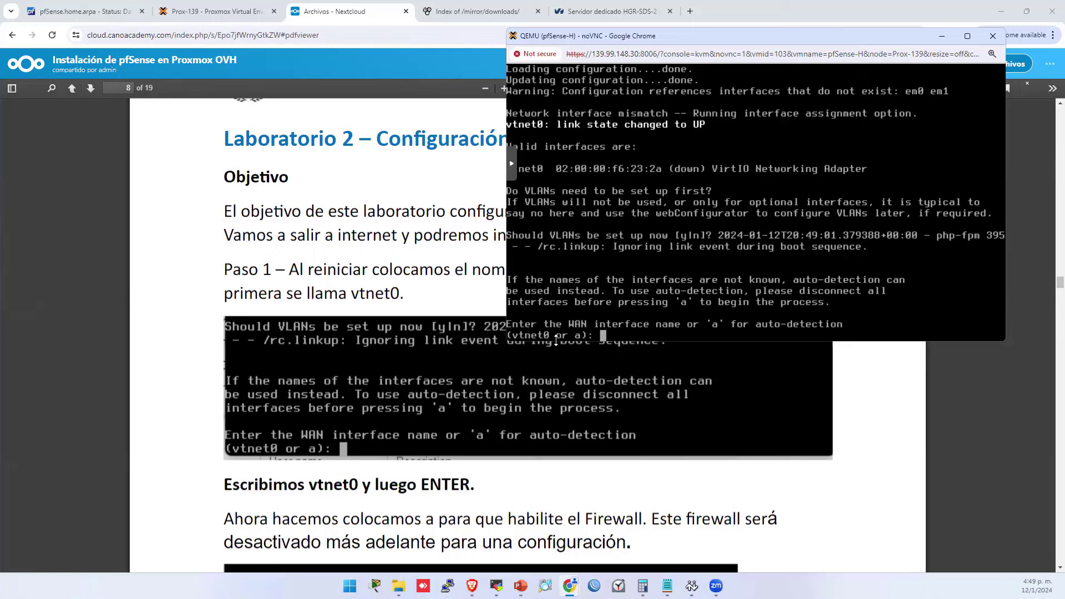
text(vtnet0)
key(Return)
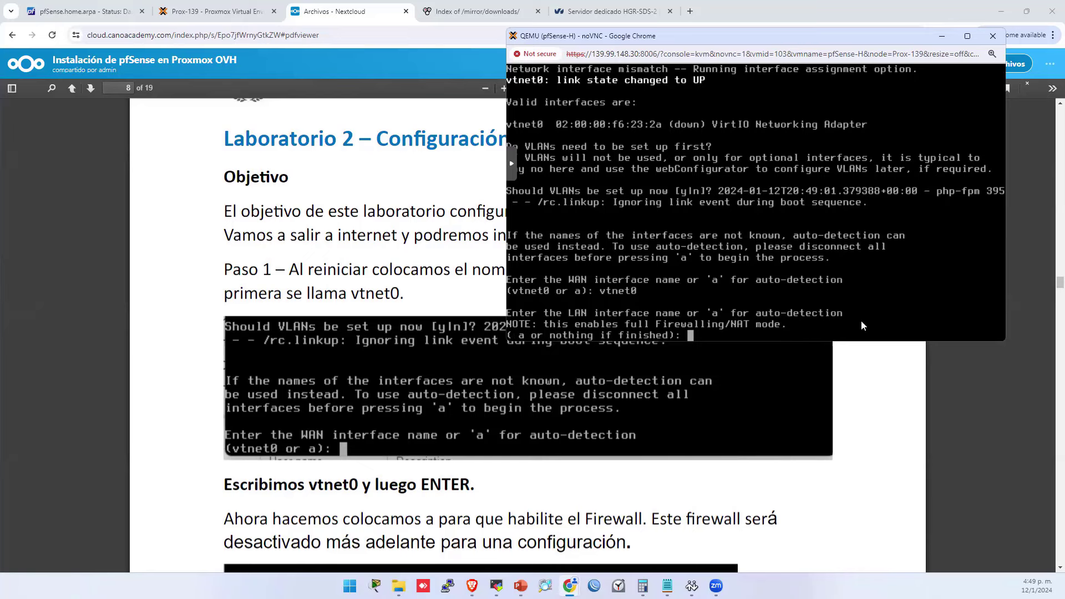
key(Return)
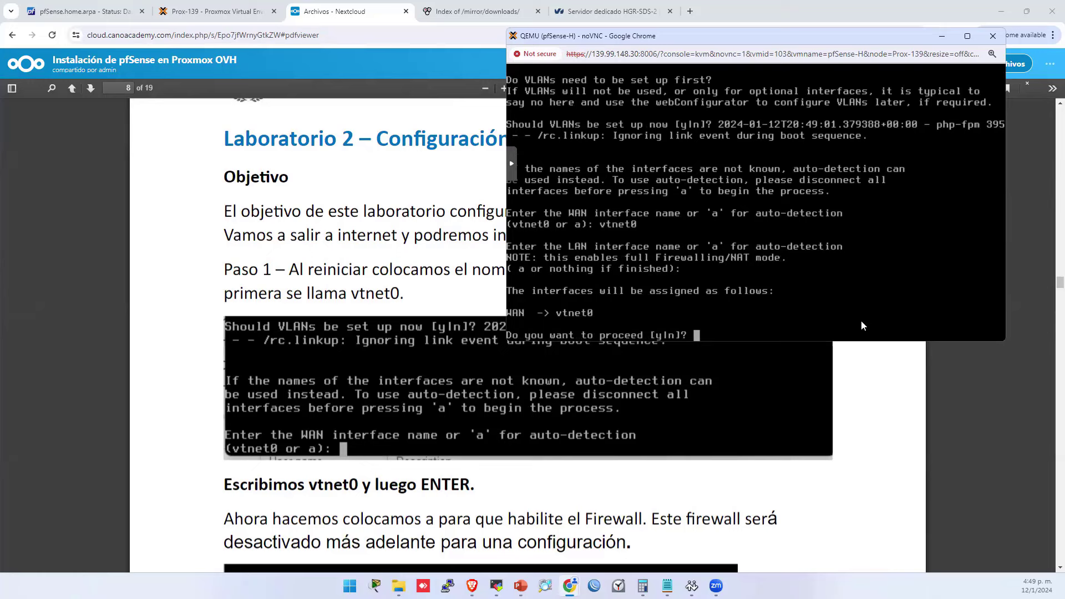
text(y)
key(Return)
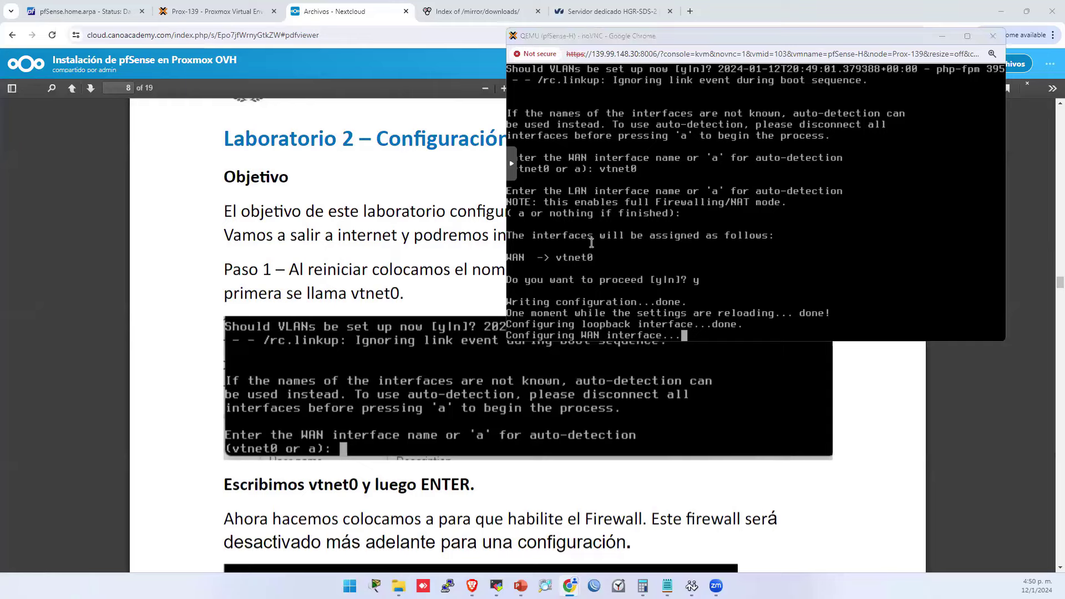
Scroll the guide to page 9 and move the pfSense console window to screen centre.
scroll(450, 260, down, 15)
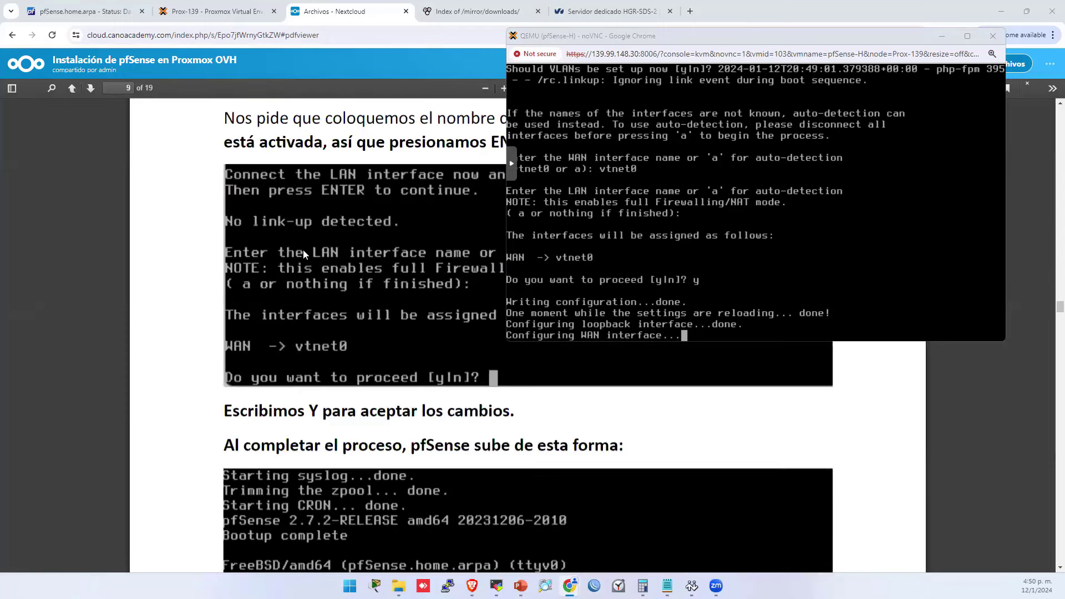
scroll(306, 256, down, 5)
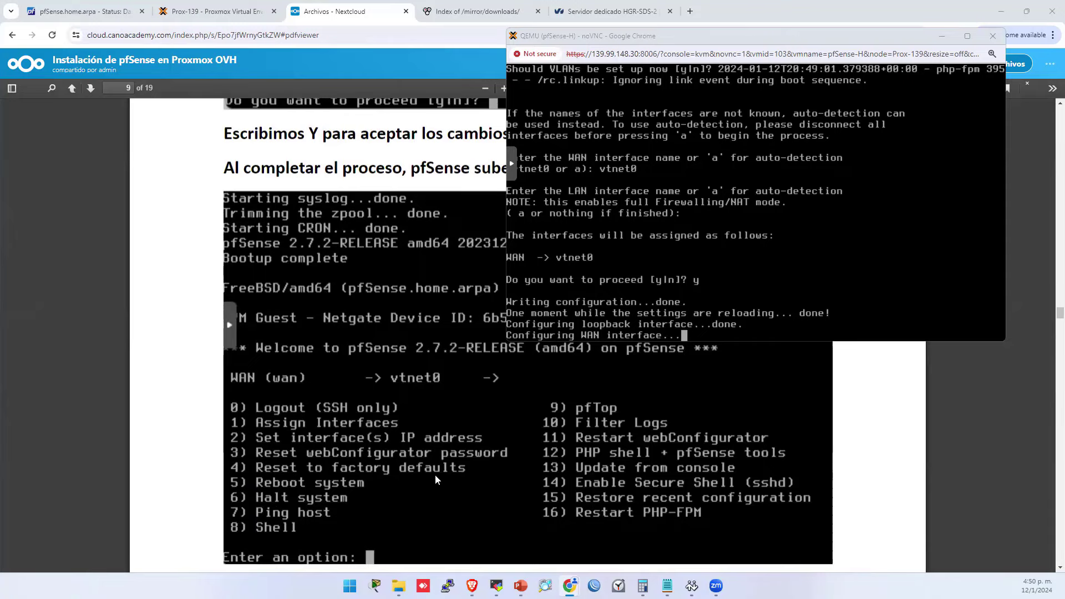
scroll(414, 434, down, 1)
scroll(414, 434, up, 1)
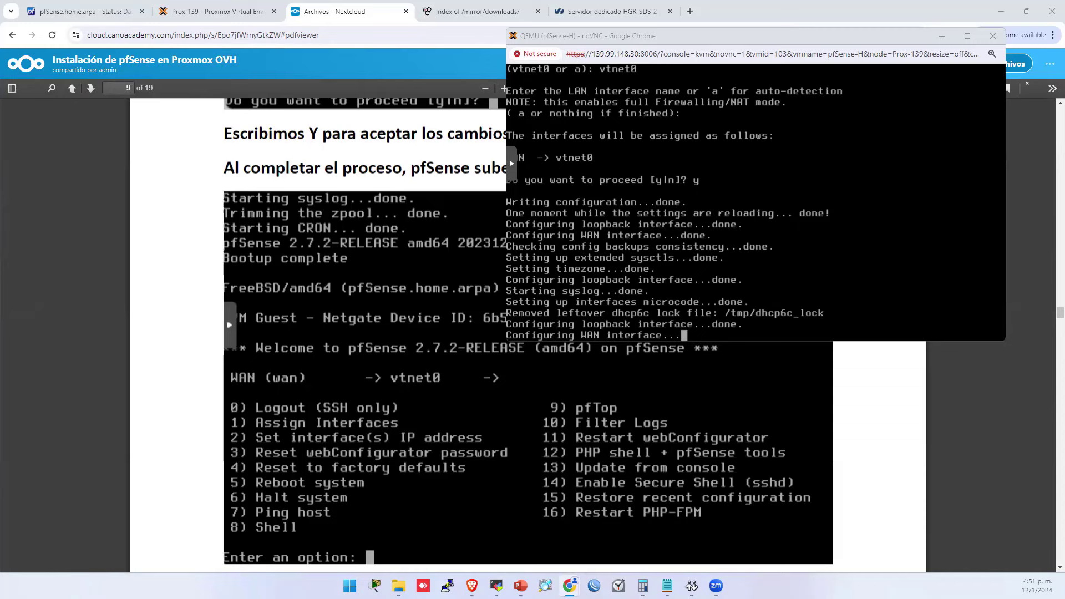
click(727, 38)
drag(727, 38, 511, 130)
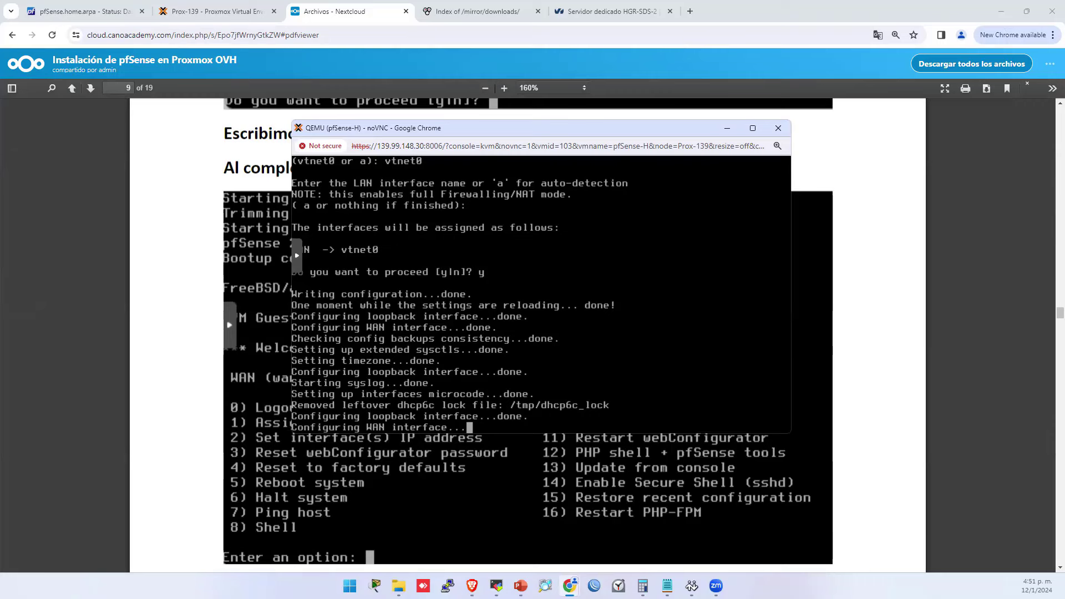
scroll(528, 332, down, 5)
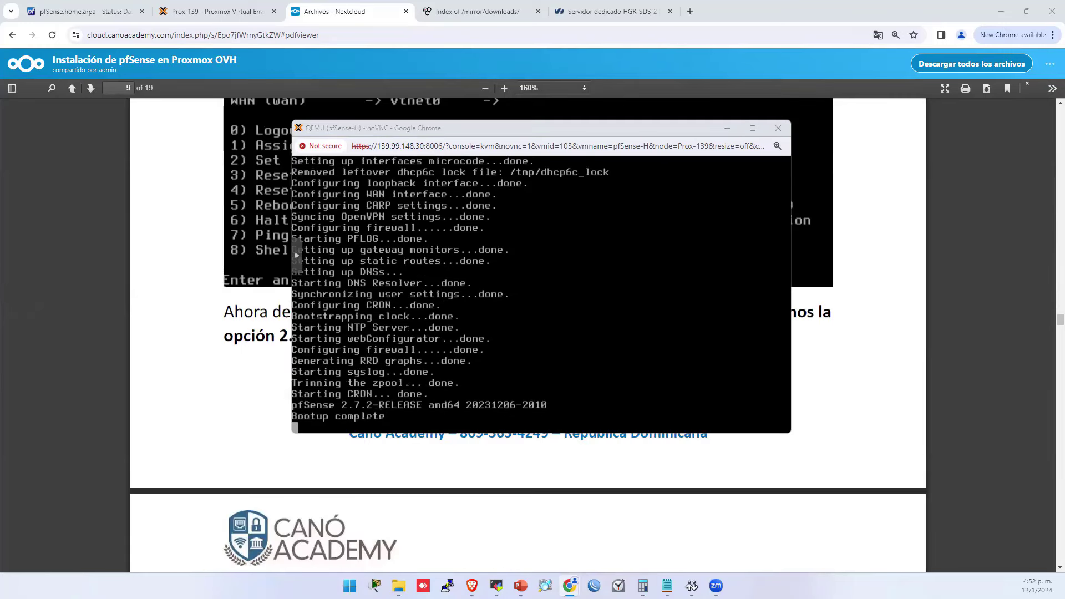
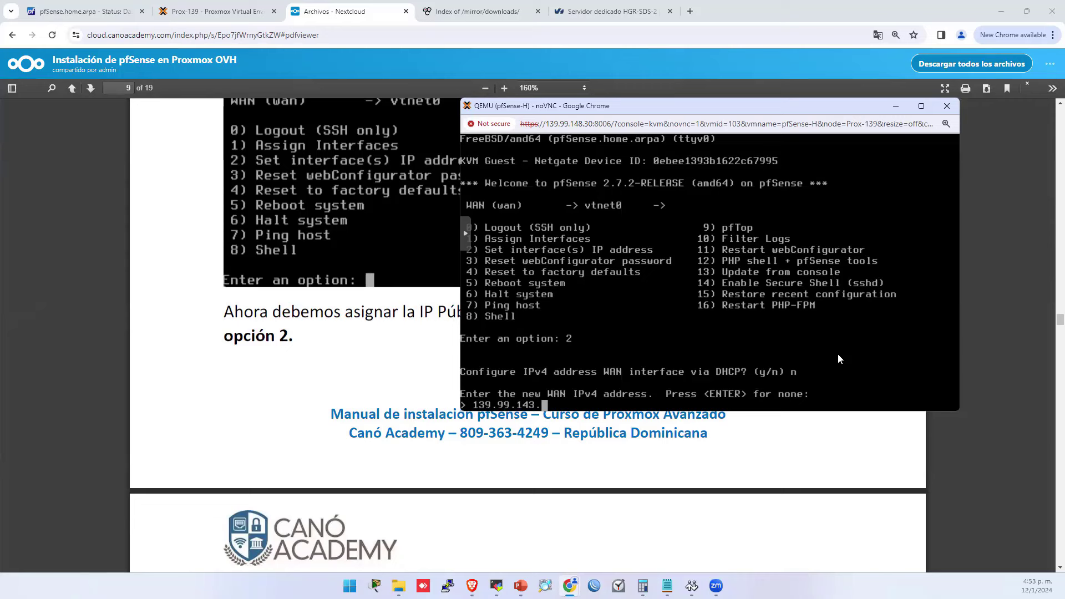
Give WAN 139.99.143.160/30 with gateway 139.99.148.254, then select the server IP in Proxmox's address bar.
text(160/30)
key(Return)
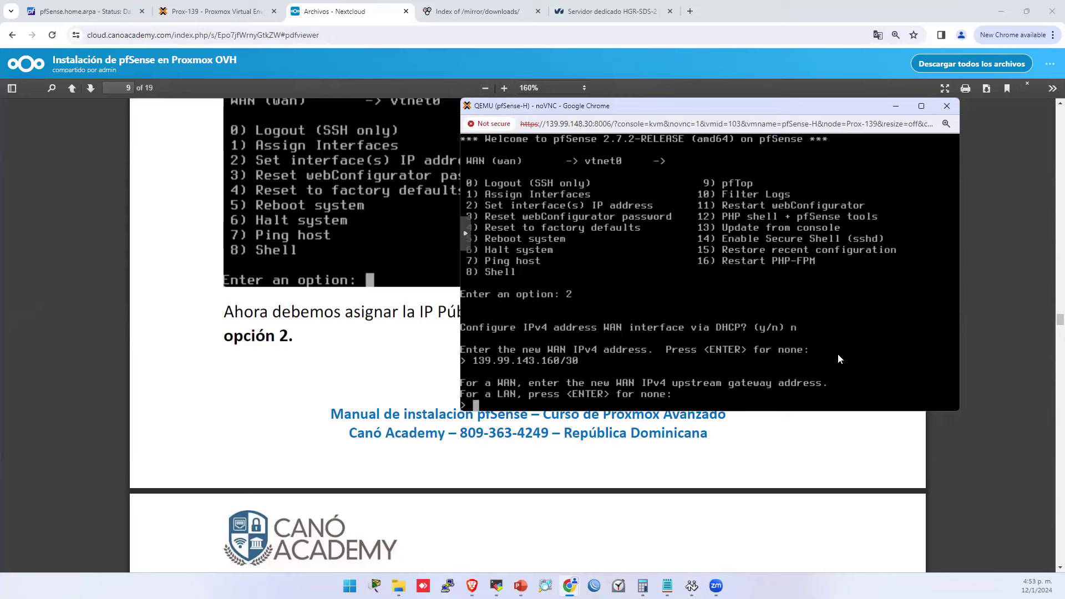
text(139.99.148.254)
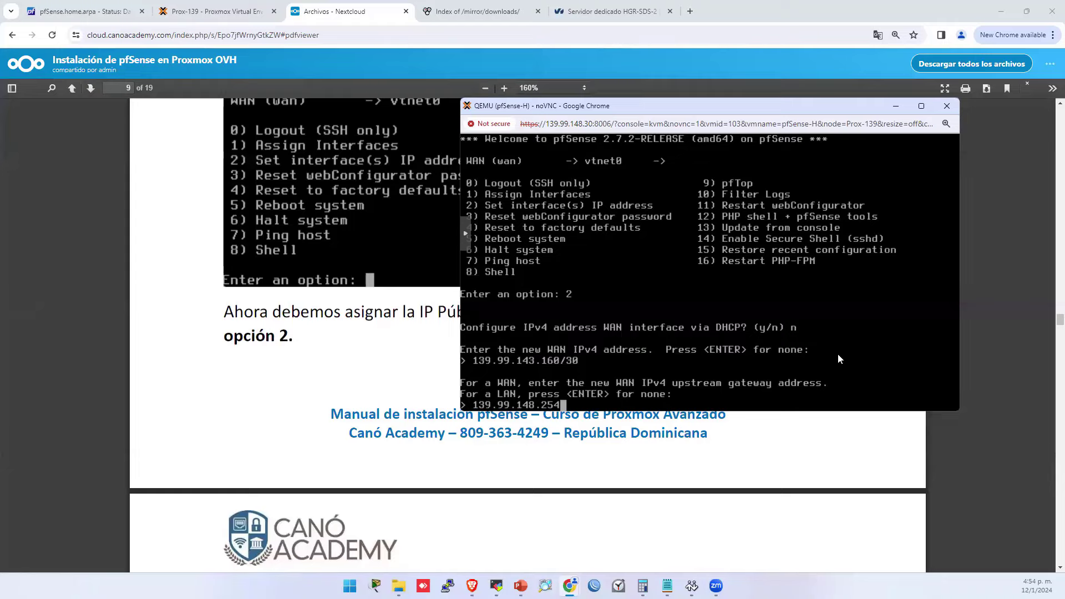
click(225, 9)
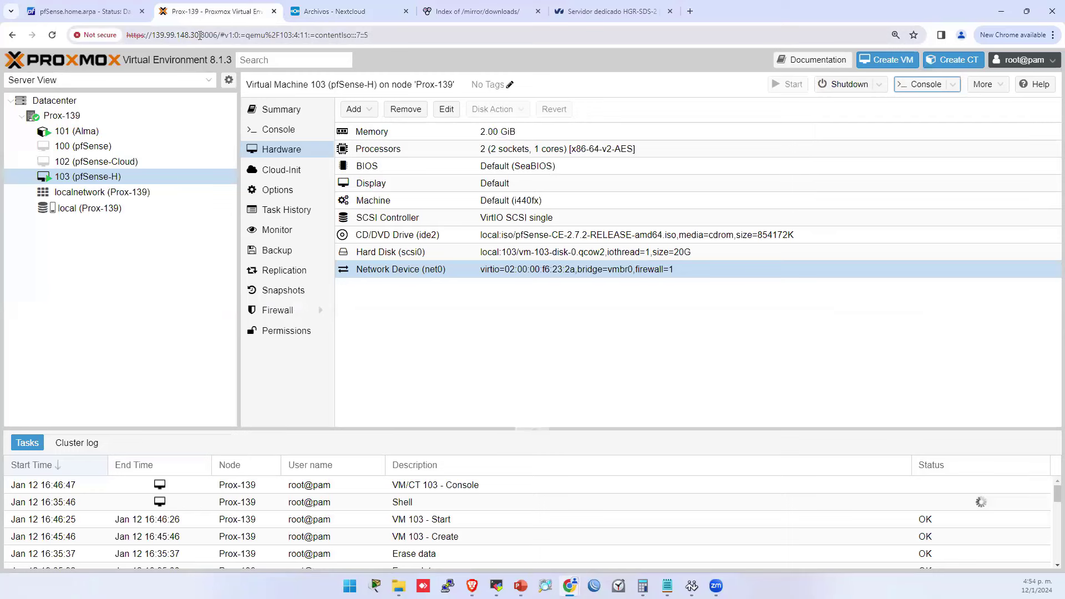
drag(189, 35, 154, 28)
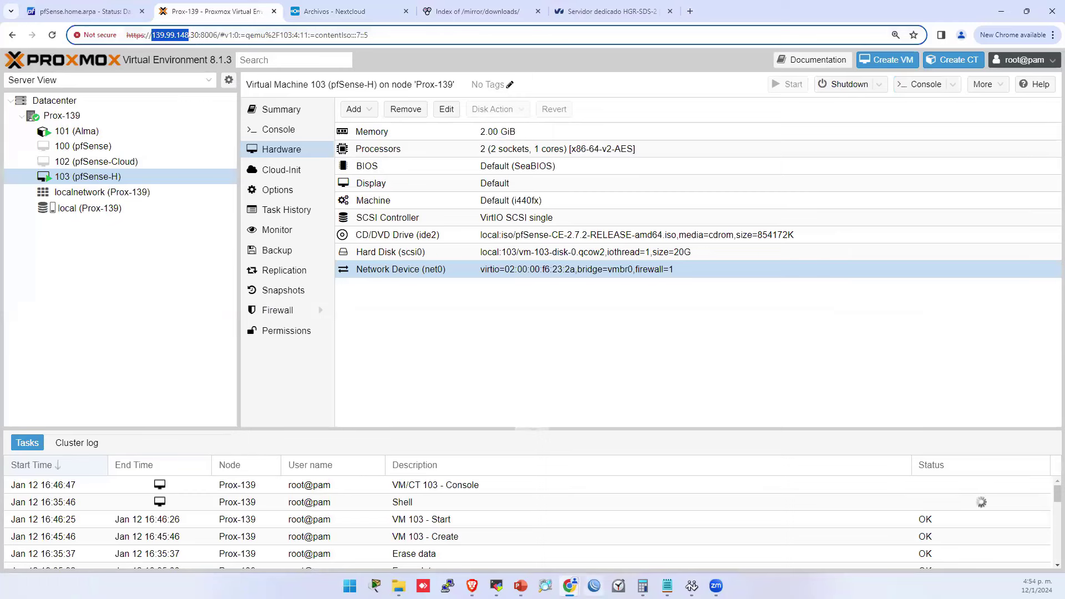
Make 139.99.148.254 the default gateway, skip IPv6 and the WAN DHCP server, and revert webConfigurator to HTTP.
mouse_move(569, 586)
click(740, 527)
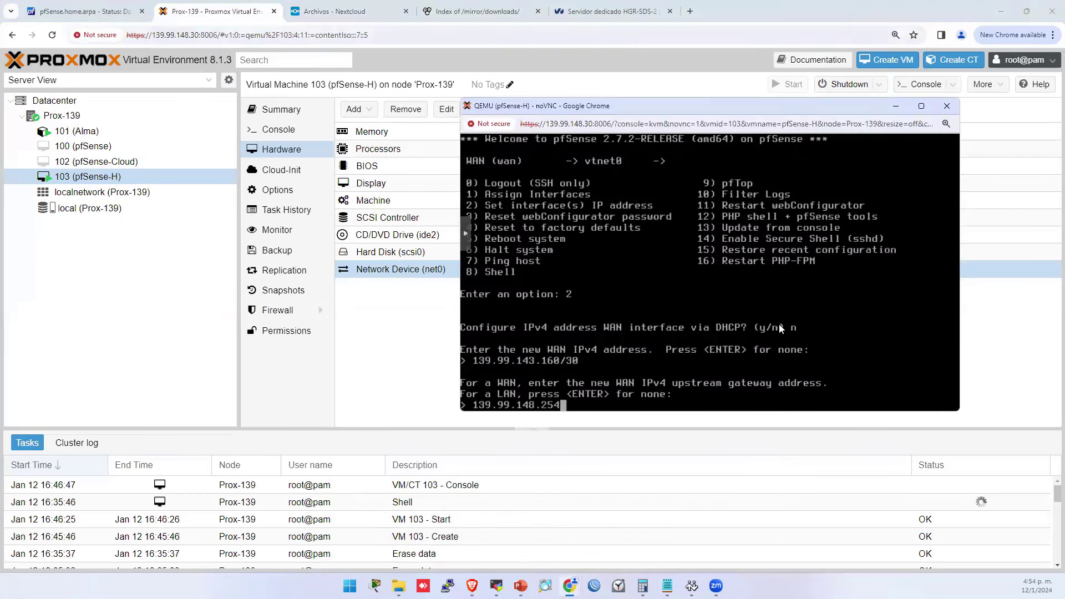
key(Return)
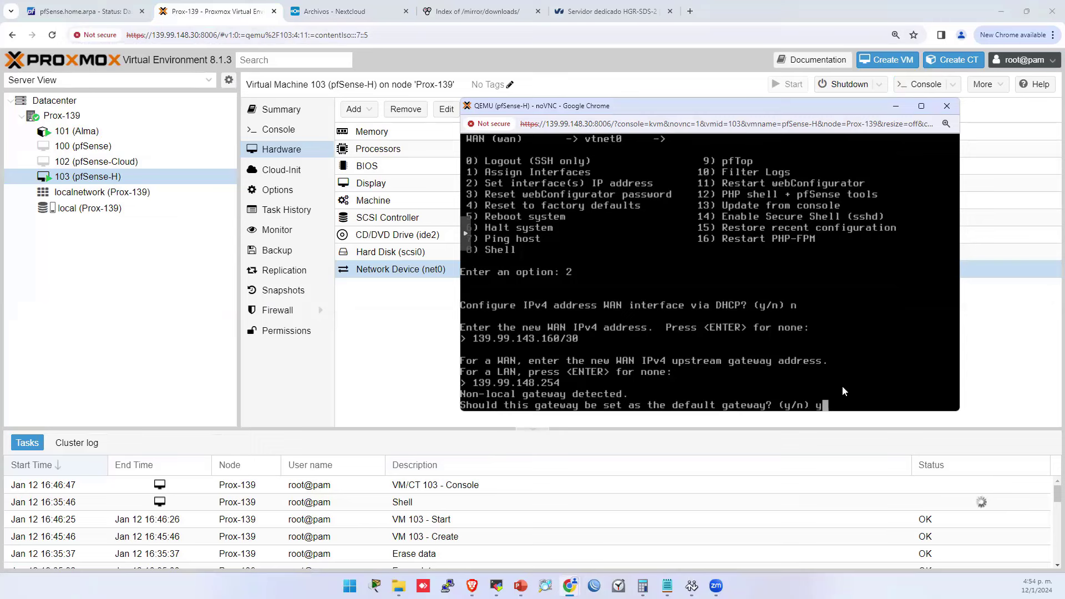
key(Return)
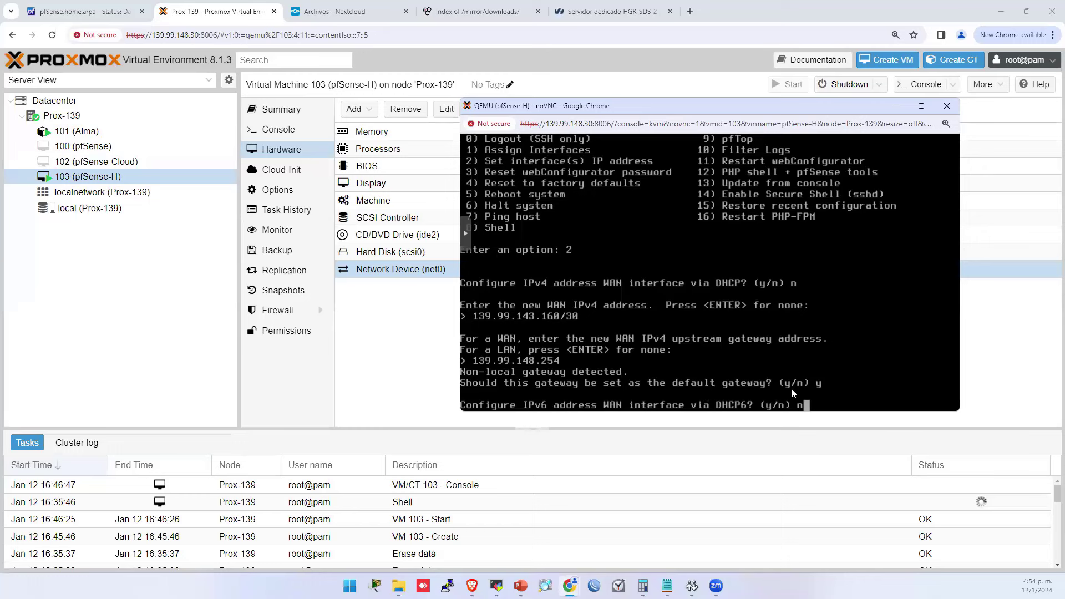
key(Return)
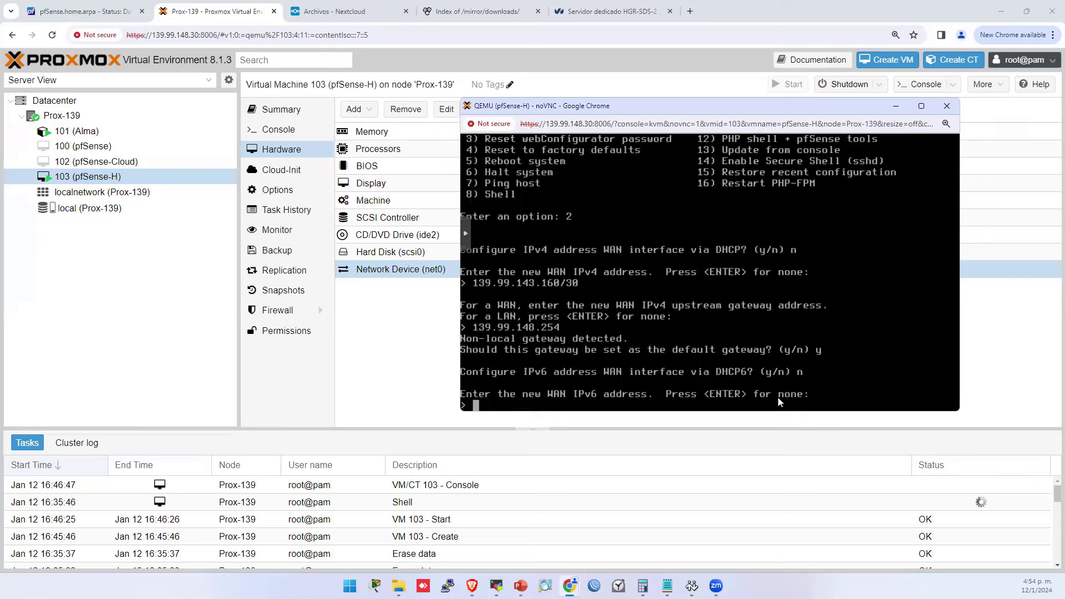
key(Return)
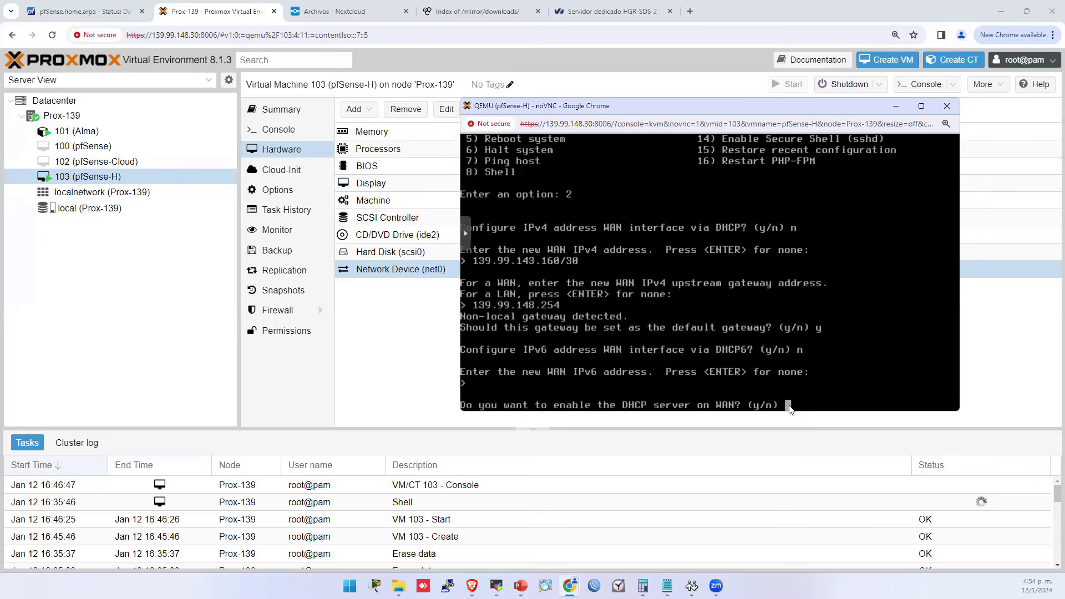
text(n)
key(Return)
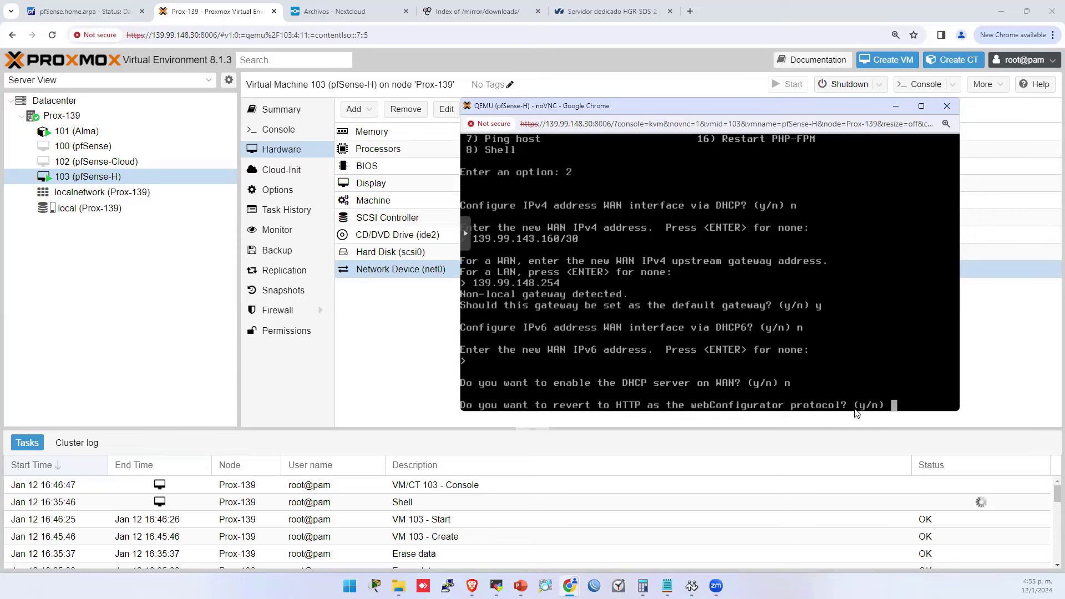
text(y)
key(Return)
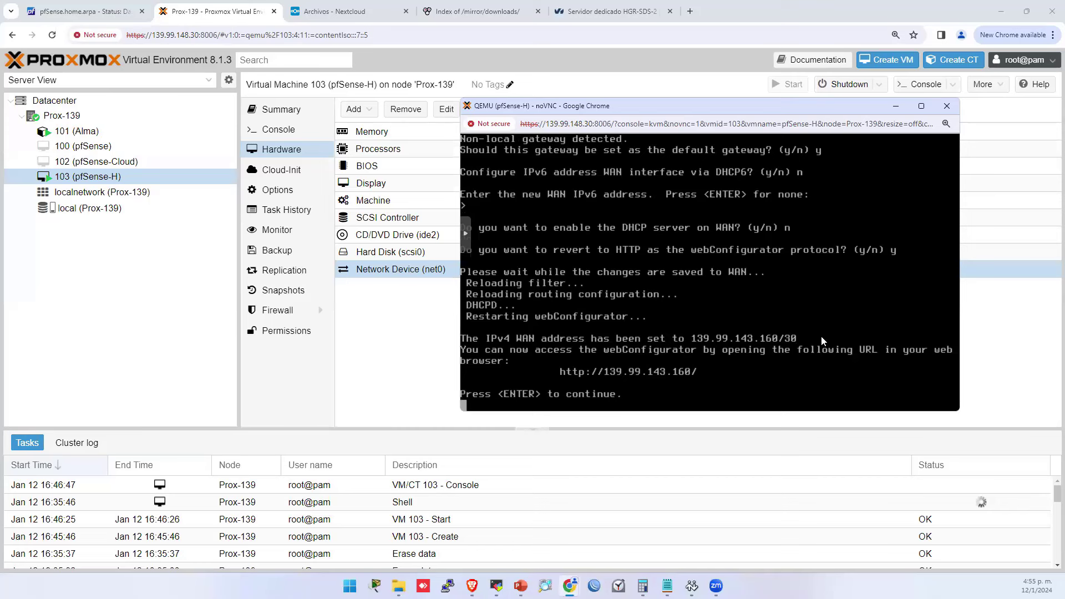
key(Return)
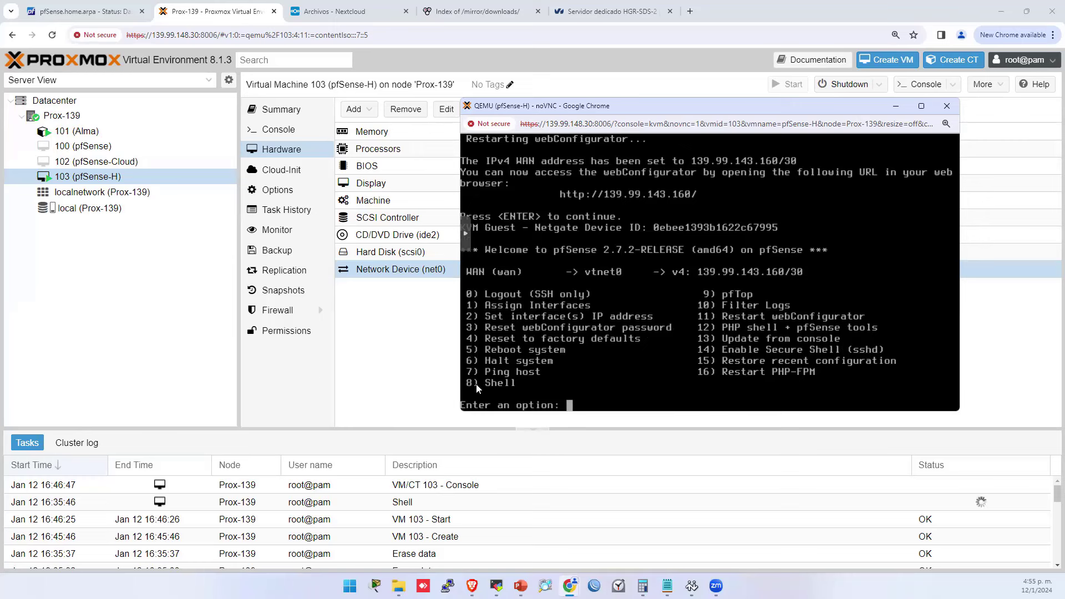
Open the pfSense shell with option 8 and ping 1.1.1.1 successfully.
text(8)
key(Return)
text(pin)
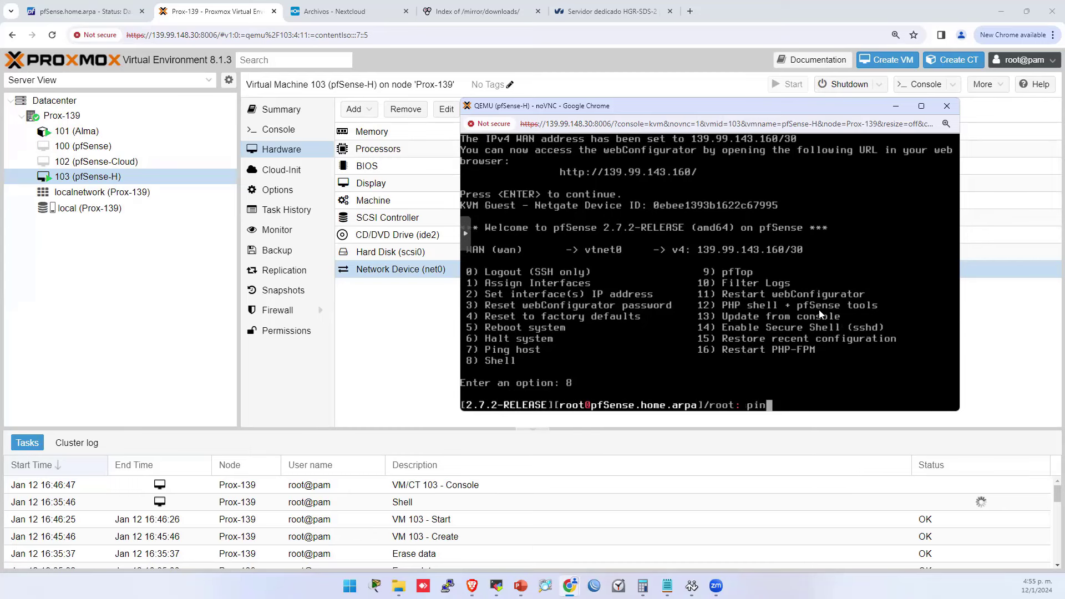
text(g 1.1.1.1)
key(Return)
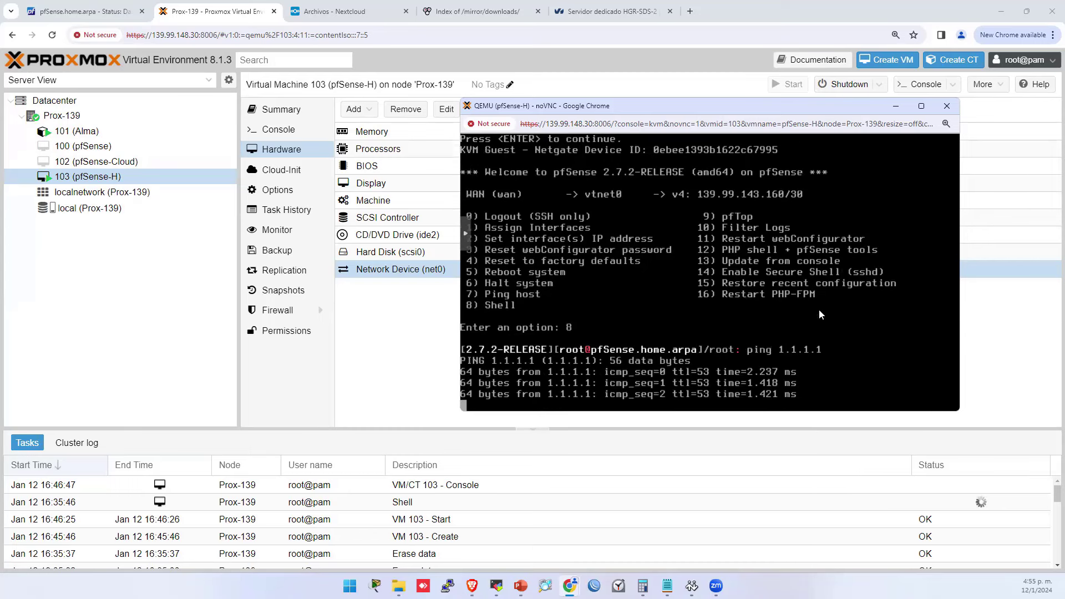
key(ctrl+c)
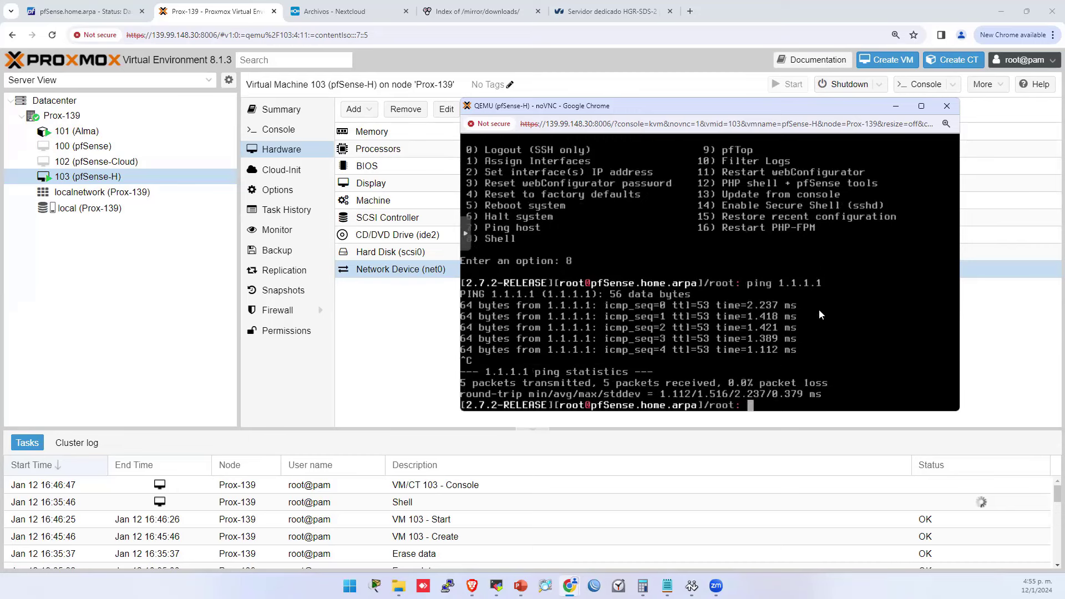
key(Return)
key(Return)
key(Return)
Ping google.com and canoacademy.com, both replying with 0.0% packet loss.
text(ping go)
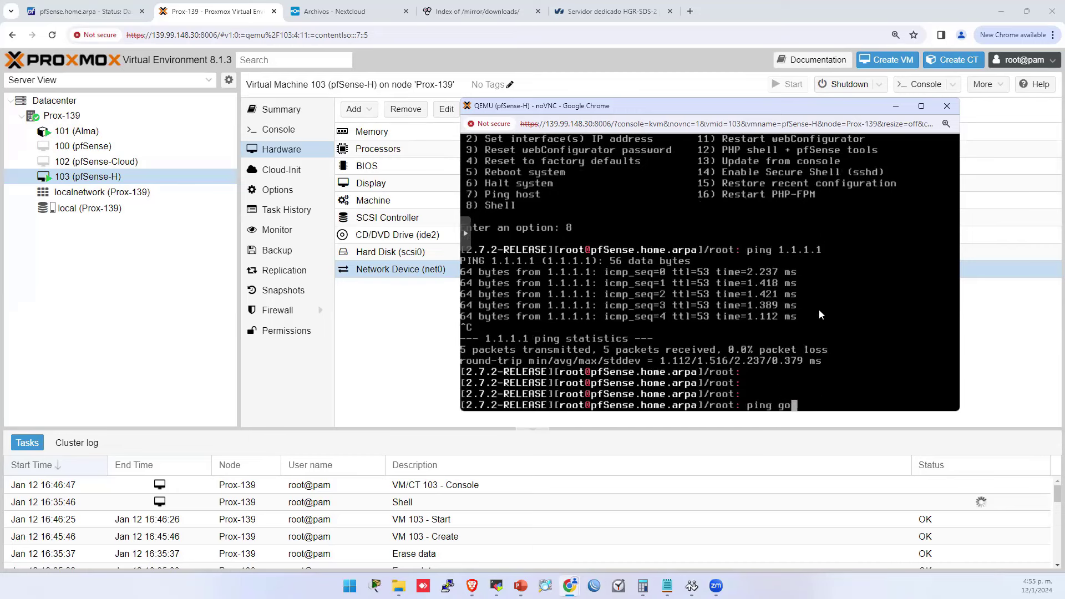
text(ogle.com)
key(Return)
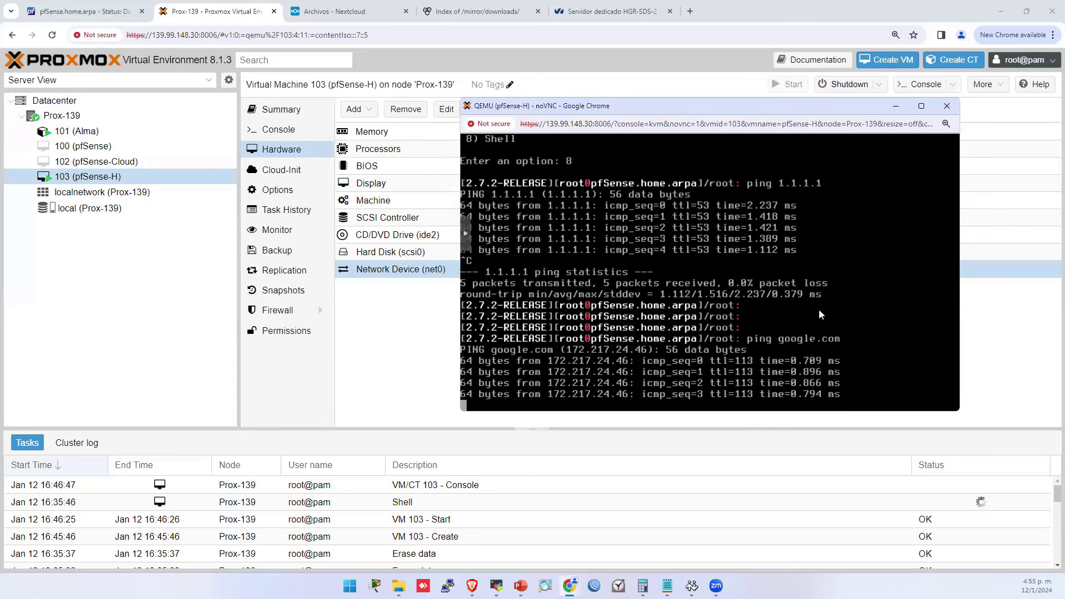
key(ctrl+c)
text(ping cano)
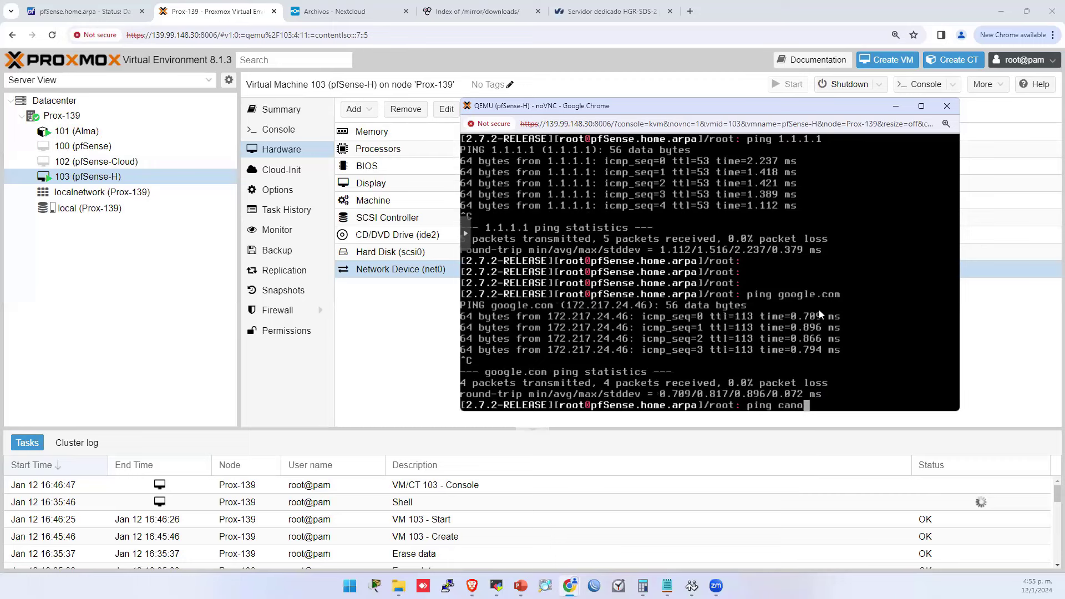
text(academy.com)
key(Return)
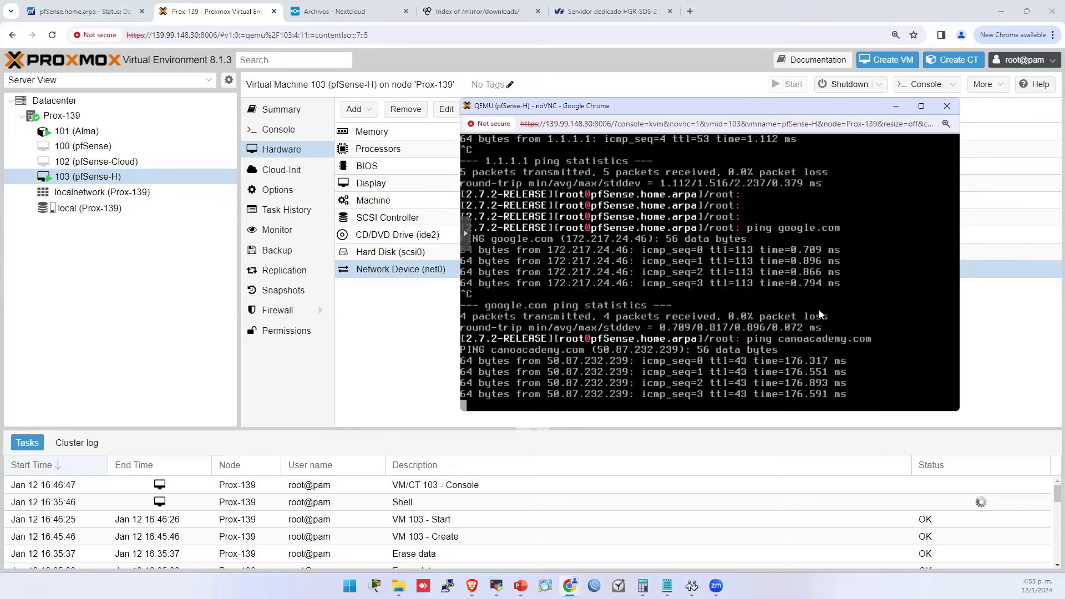
key(ctrl+c)
key(Return)
key(Return)
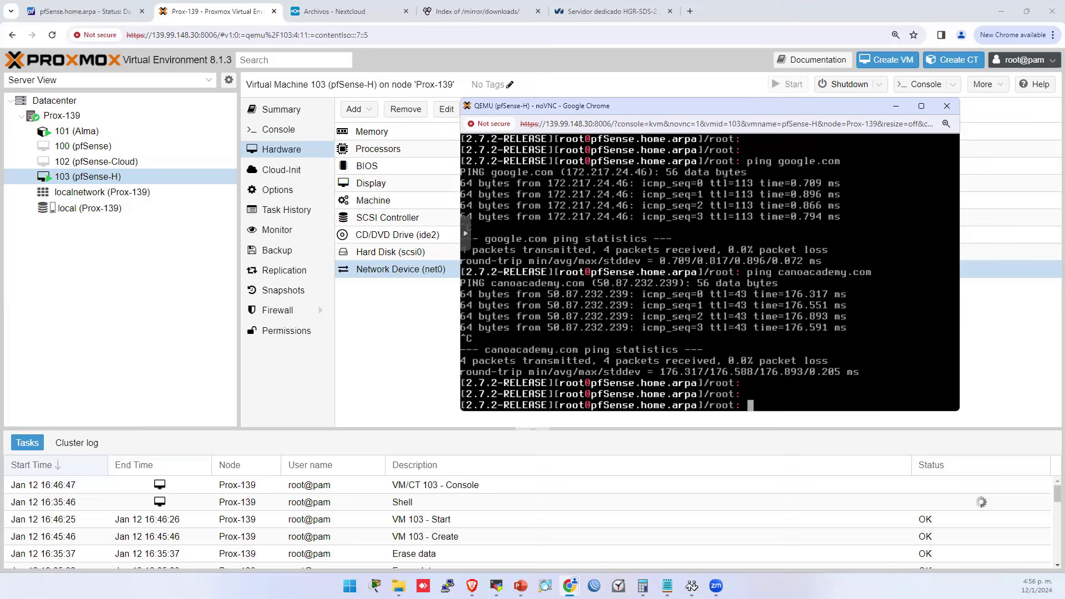
In a new tab, sign in to 139.99.143.160 as admin with the default password.
click(689, 11)
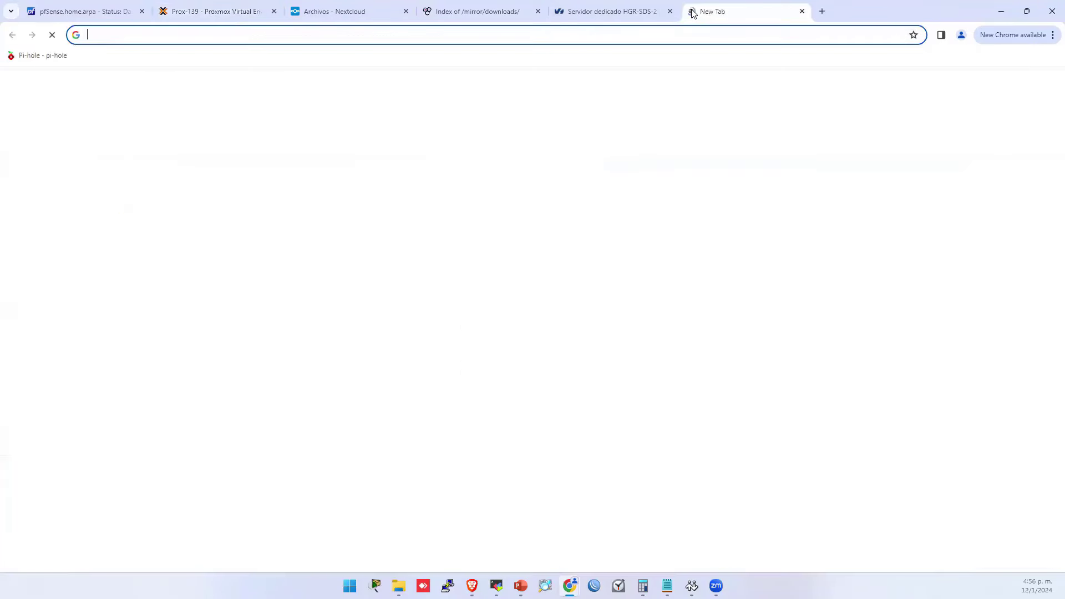
text(139.9)
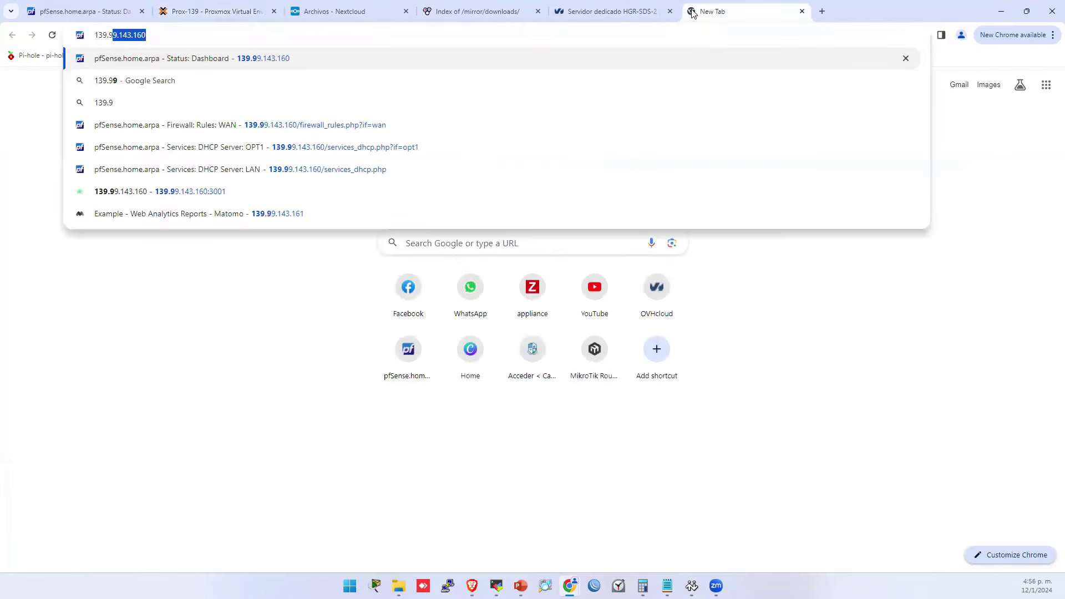
text(9.143.)
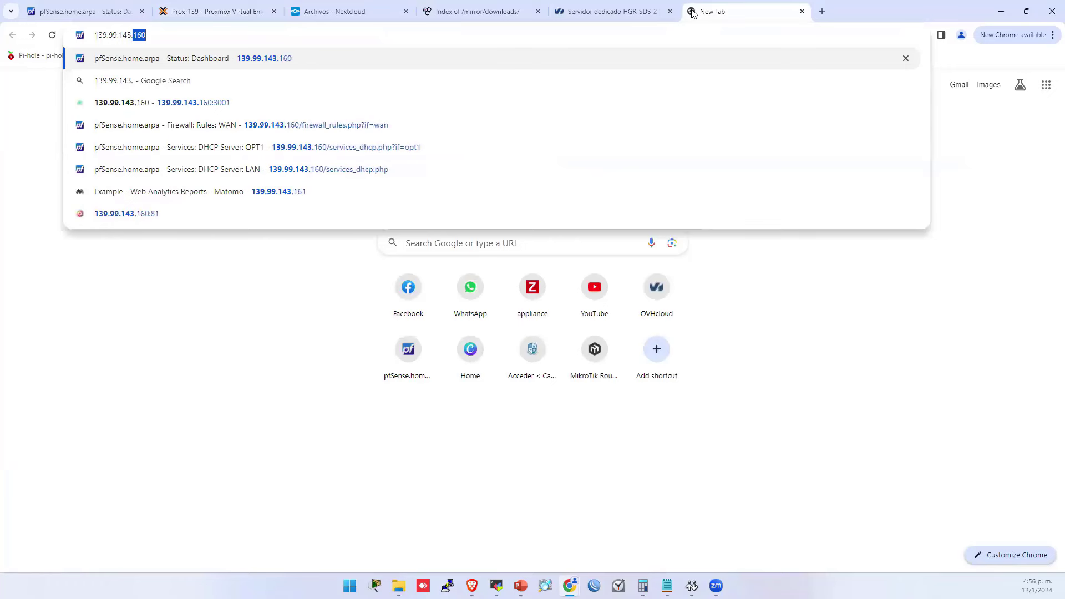
text(160)
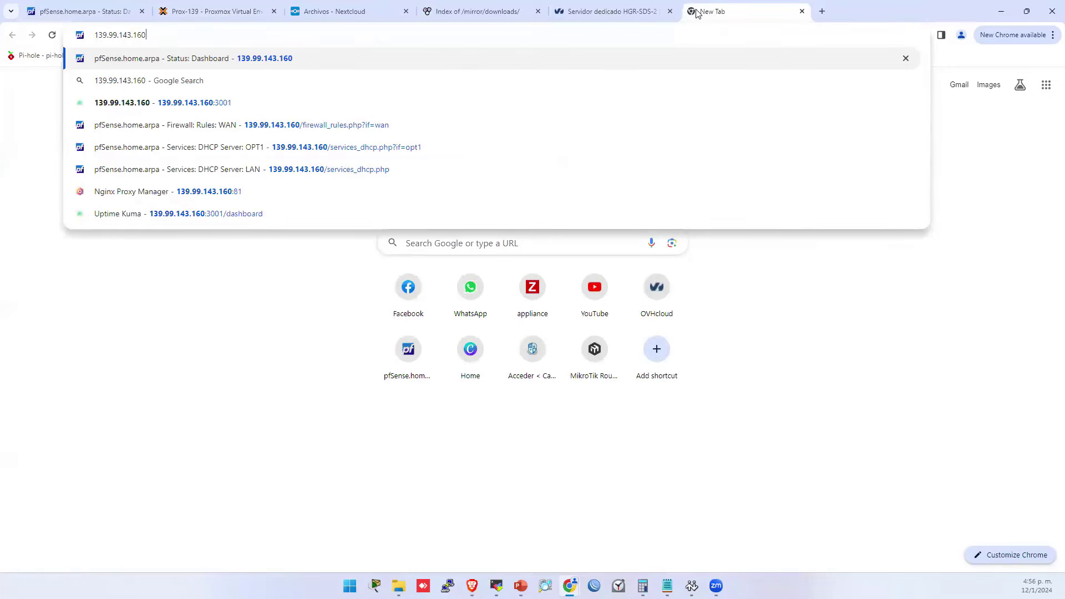
key(Return)
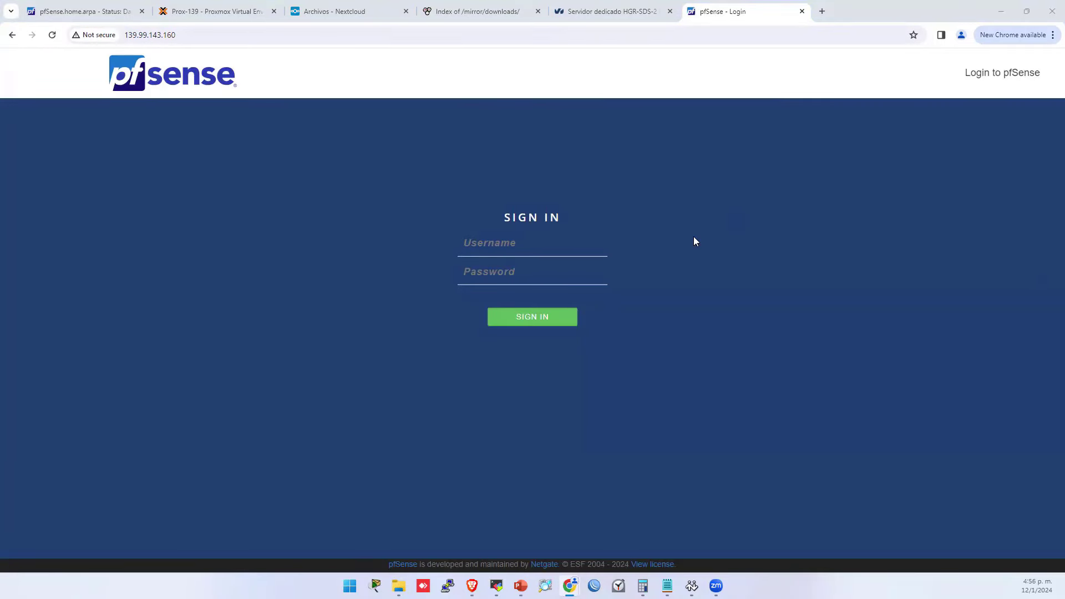
click(560, 252)
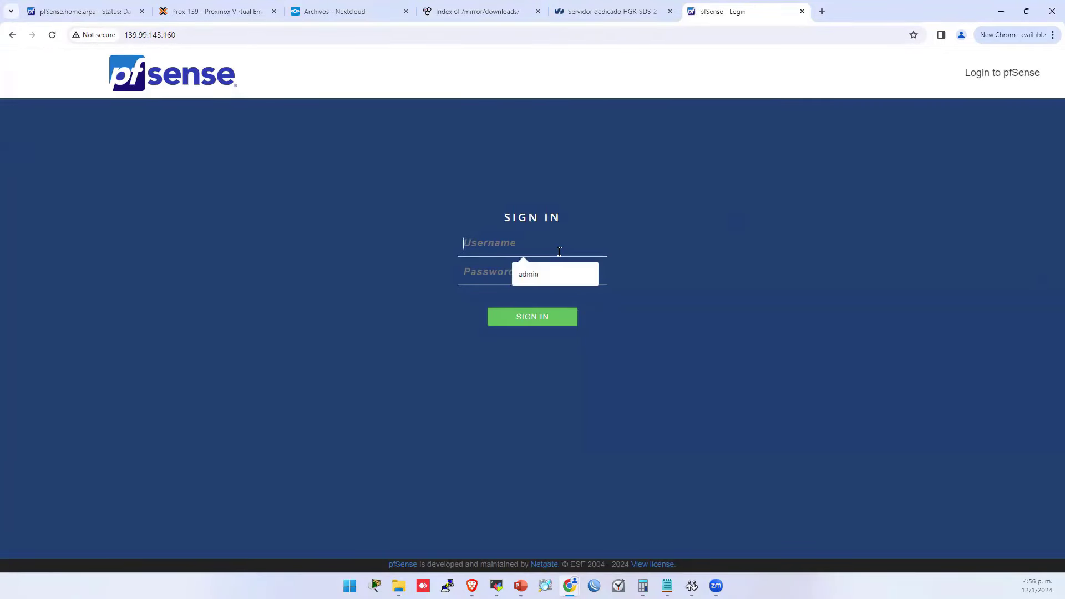
text(admin)
key(Tab)
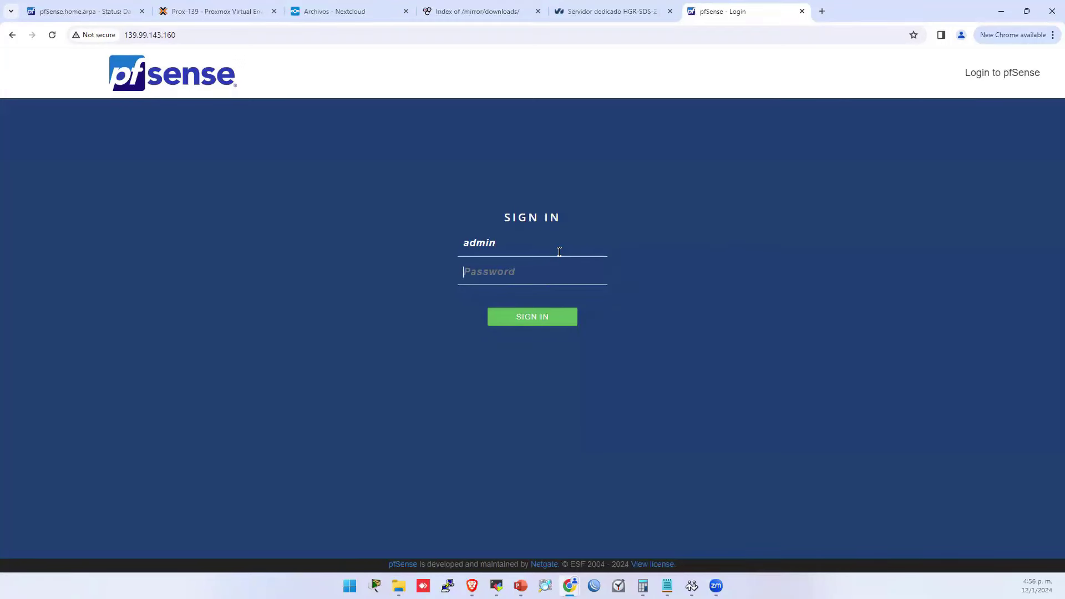
key(Return)
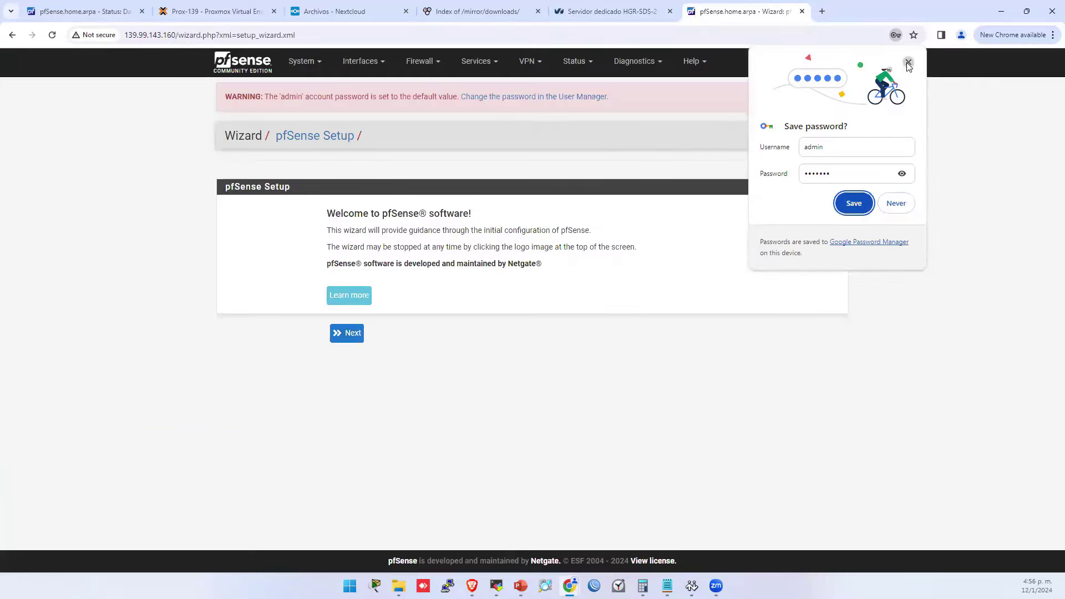
Set and confirm a new admin password in the User Manager, declining the browser's save-password prompts.
click(909, 62)
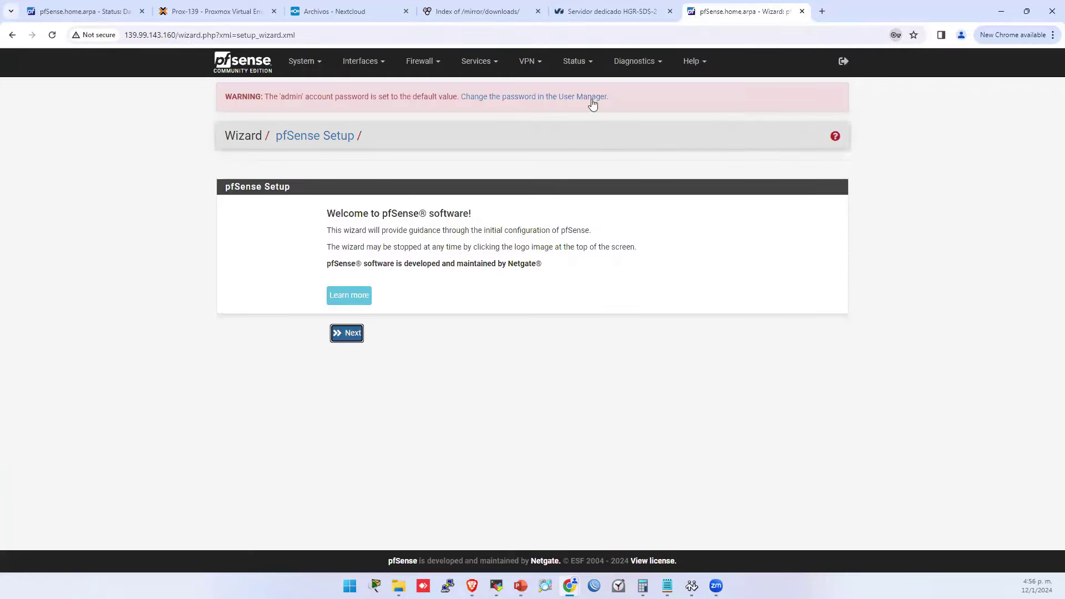
click(553, 99)
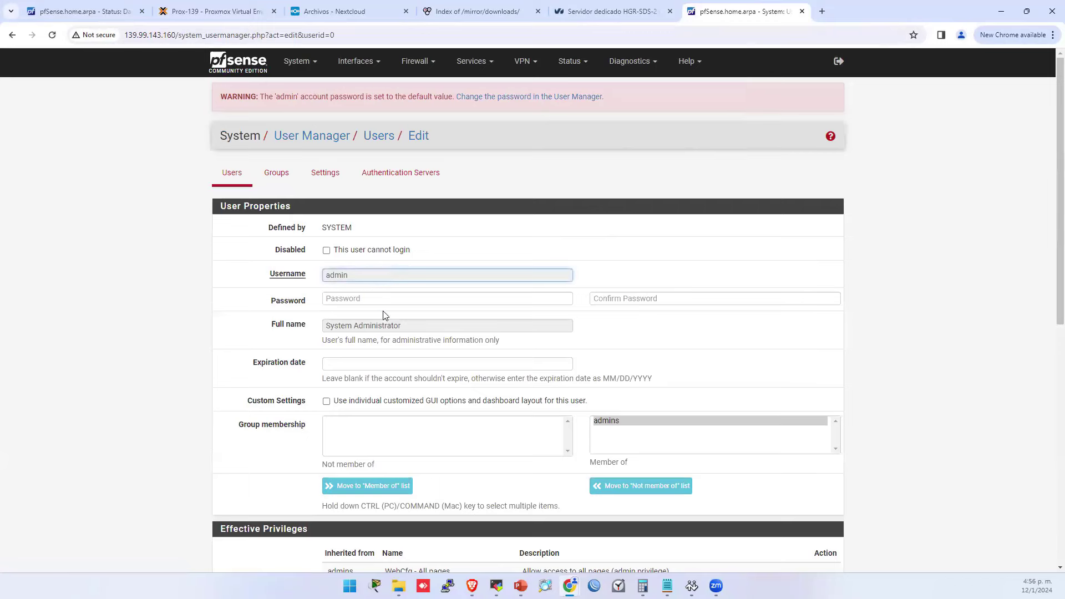
click(381, 300)
text(•••••••••)
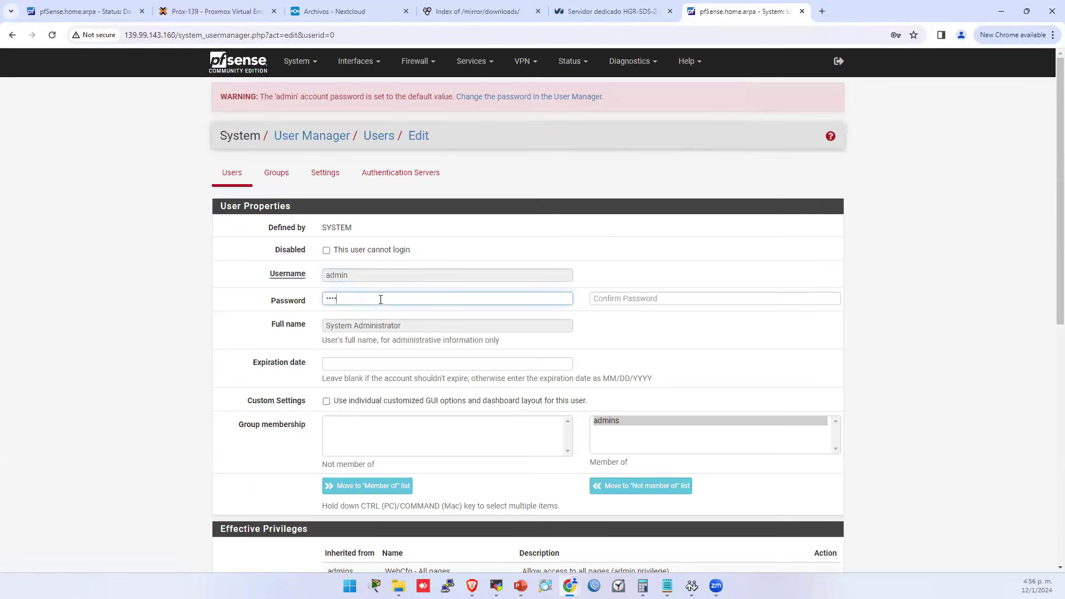
key(Tab)
text(•••••••••)
scroll(345, 428, down, 8)
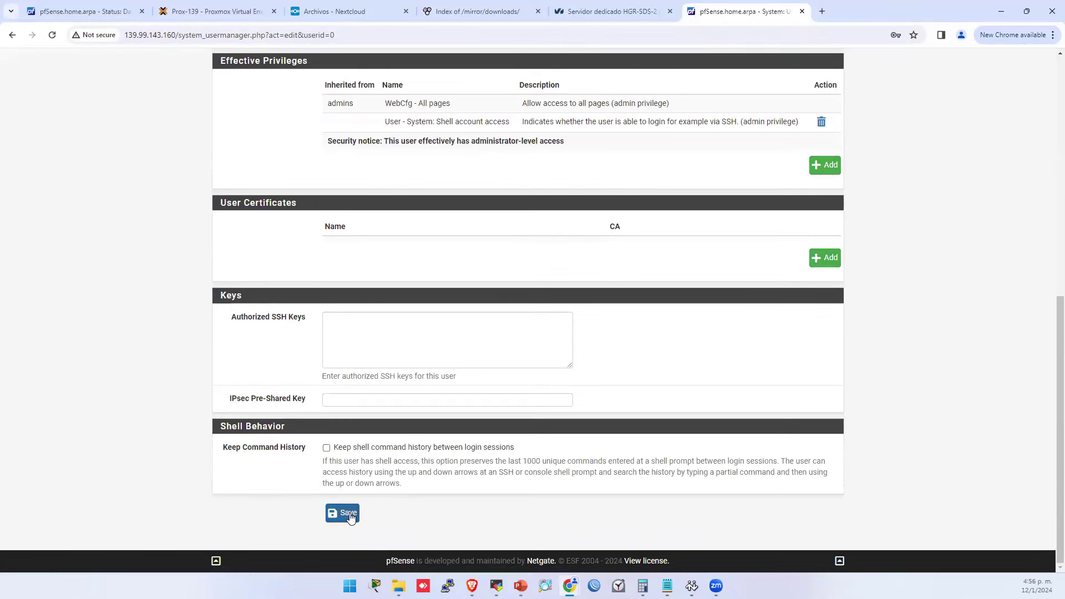
click(349, 517)
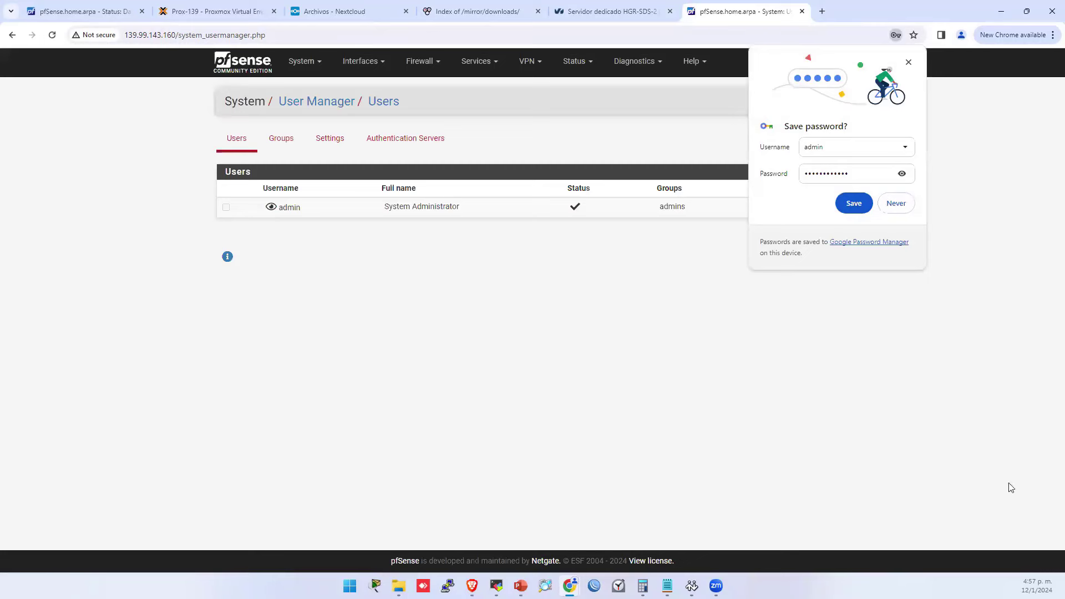
click(896, 206)
Check Interfaces > Assignments (only WAN on vtnet0) and the empty VLANs list, then bring up Firewall > Rules.
click(362, 61)
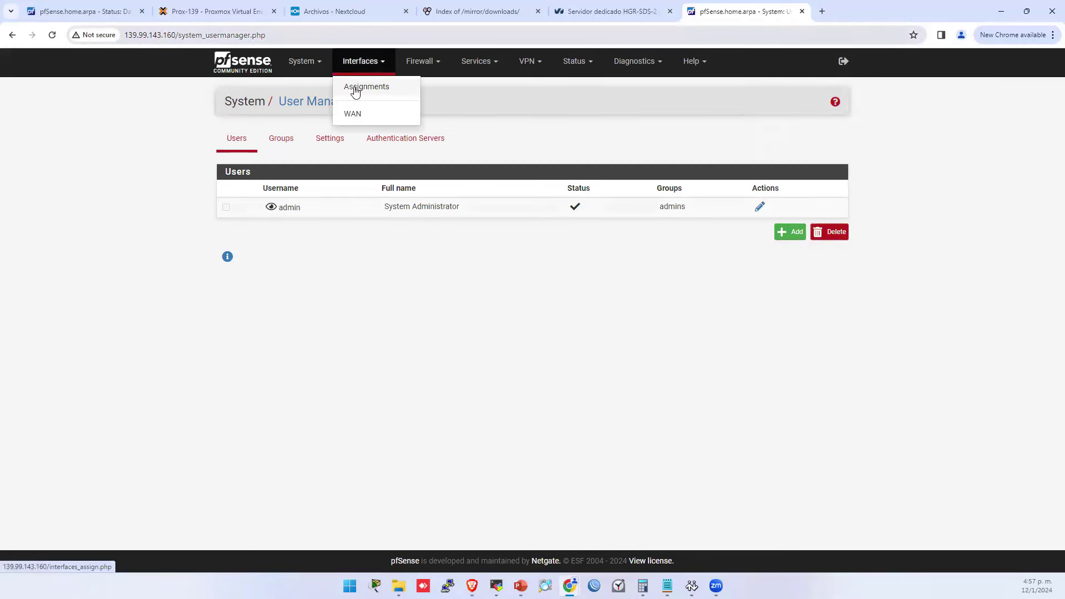
click(354, 87)
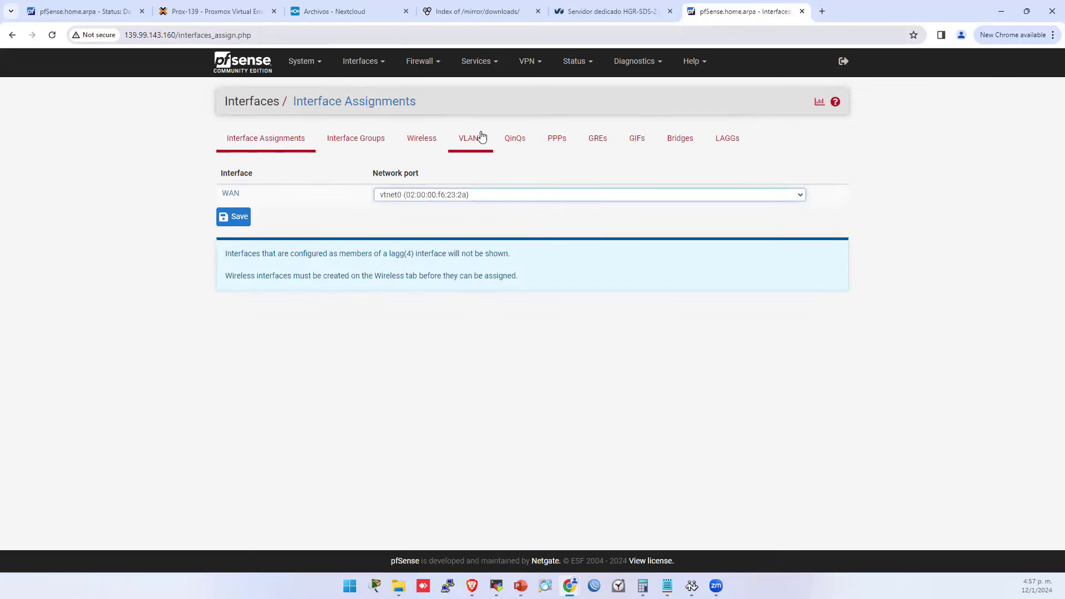
click(472, 138)
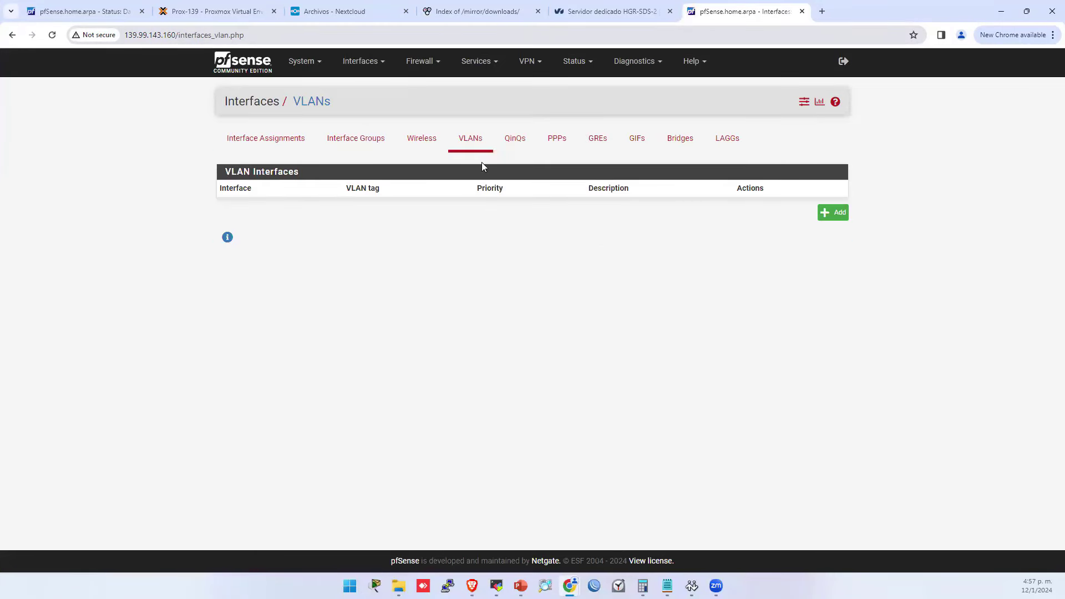
click(420, 64)
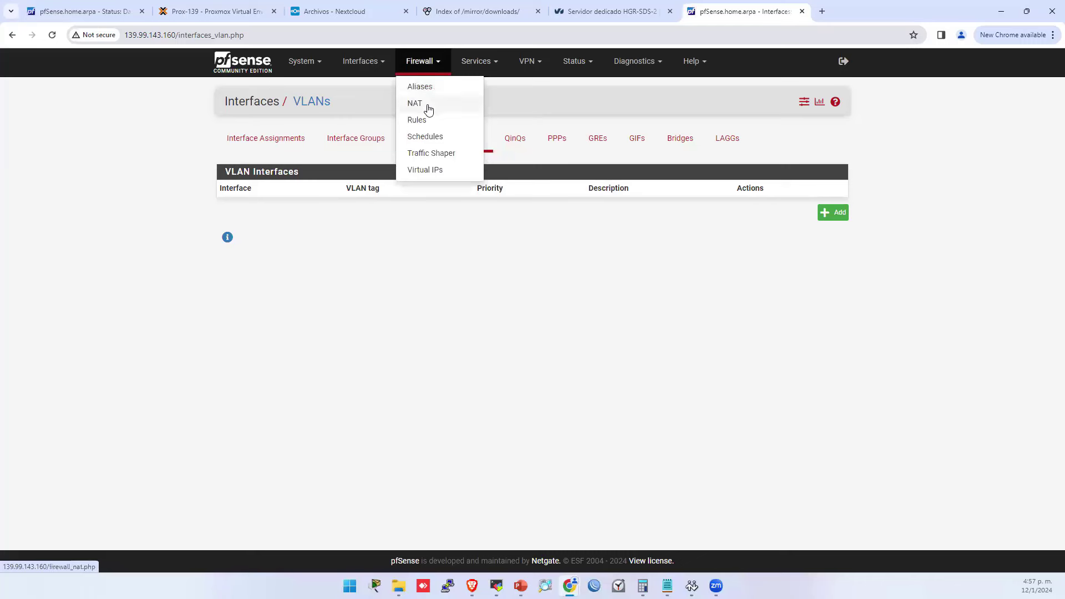
click(426, 121)
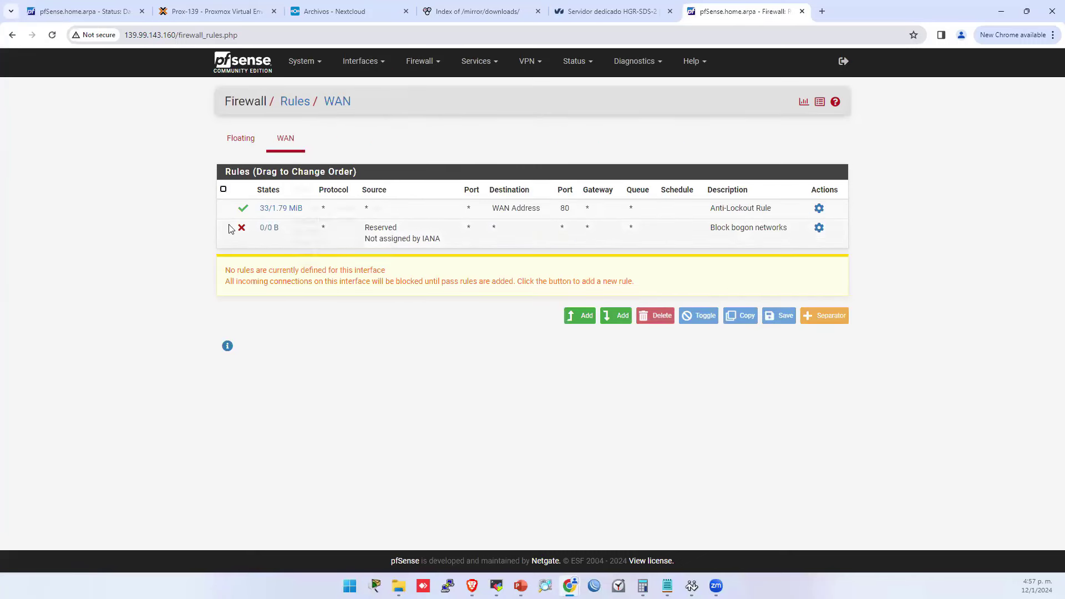
Review the WAN Anti-Lockout and bogon rules, then return to the pfSense guide in Nextcloud.
mouse_move(266, 209)
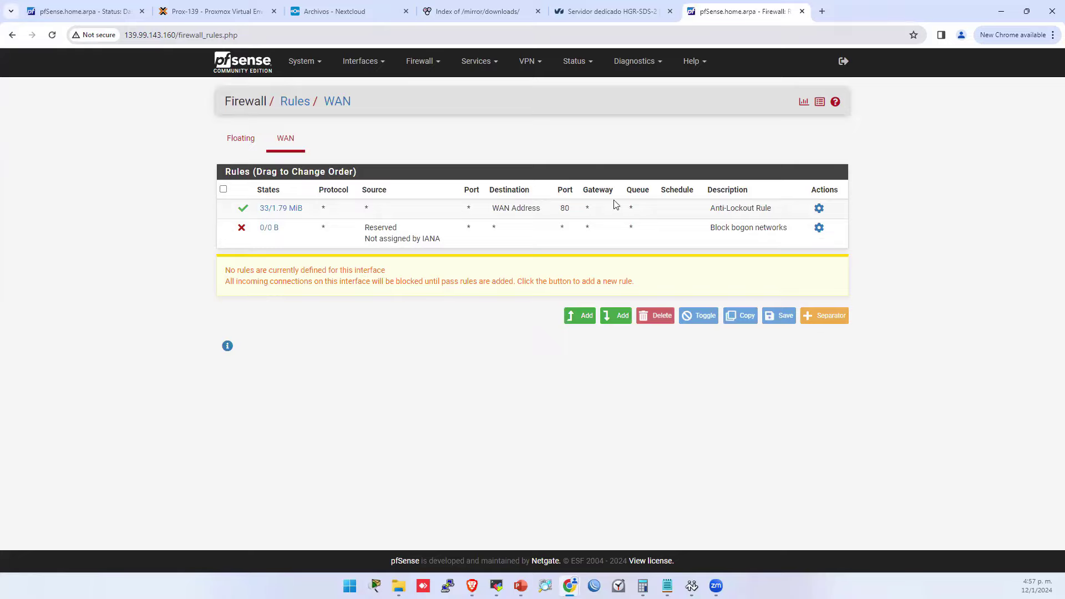
click(343, 4)
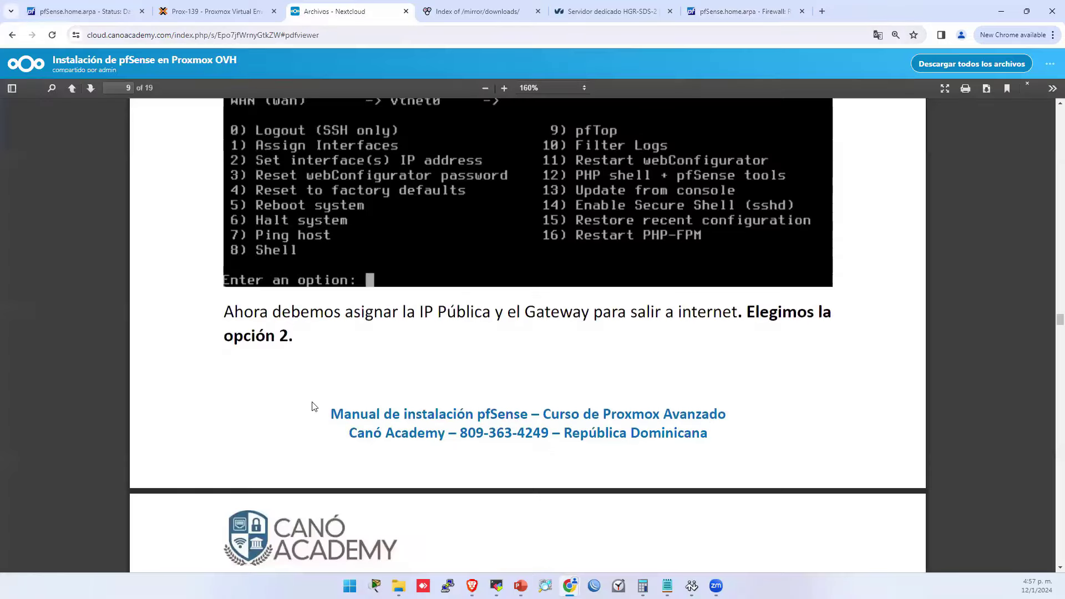
Read through the guide's public-IP section, highlighting the pfctl -d command.
scroll(328, 364, down, 5)
scroll(326, 365, down, 8)
scroll(327, 366, down, 6)
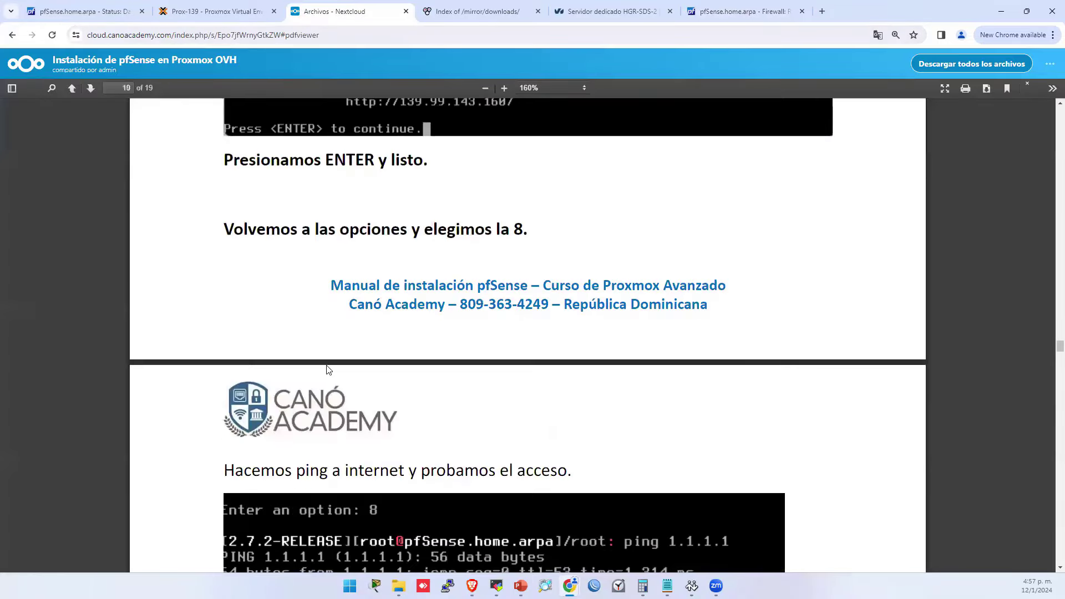
scroll(327, 370, down, 6)
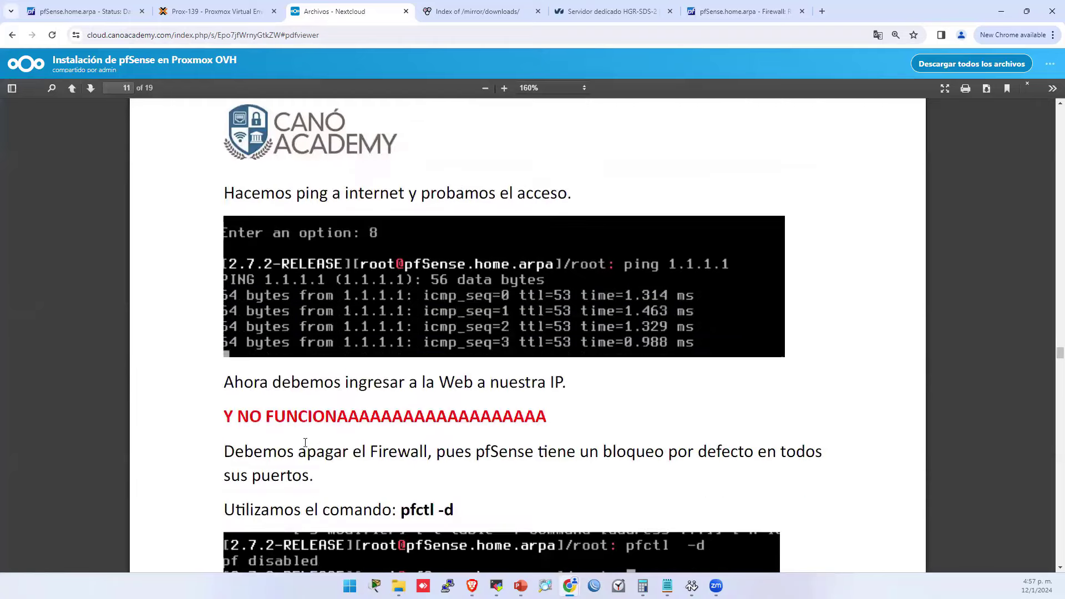
scroll(248, 354, down, 6)
scroll(248, 353, up, 5)
drag(225, 362, 657, 341)
click(657, 341)
scroll(657, 341, down, 5)
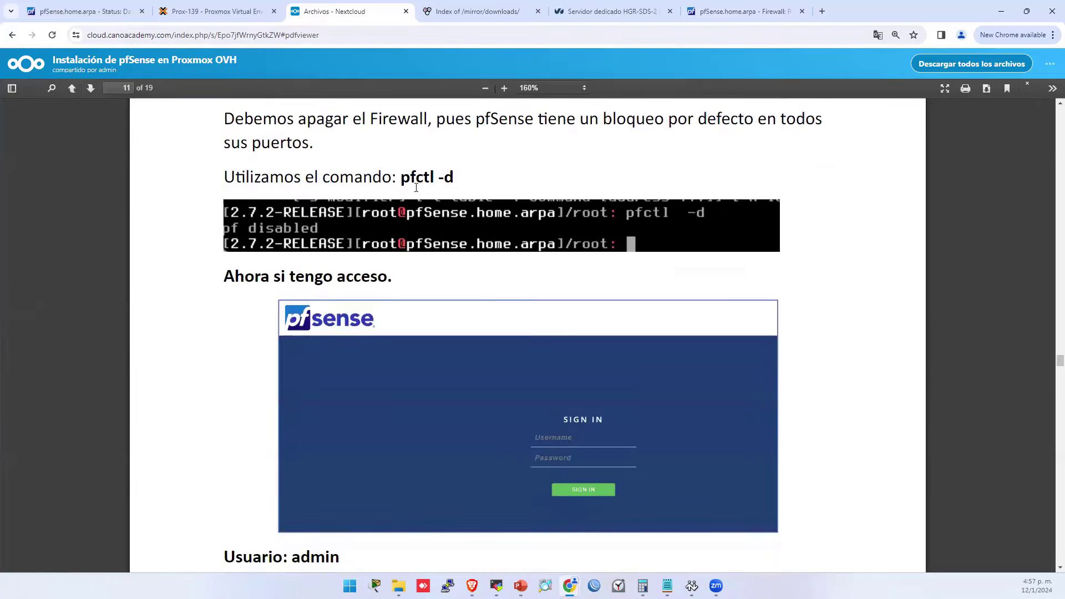
mouse_move(403, 182)
mouse_down()
mouse_move(462, 178)
mouse_move(415, 181)
mouse_up()
click(436, 183)
click(449, 179)
Continue reading the guide down to Laboratorio 3 on page 13.
scroll(425, 116, down, 2)
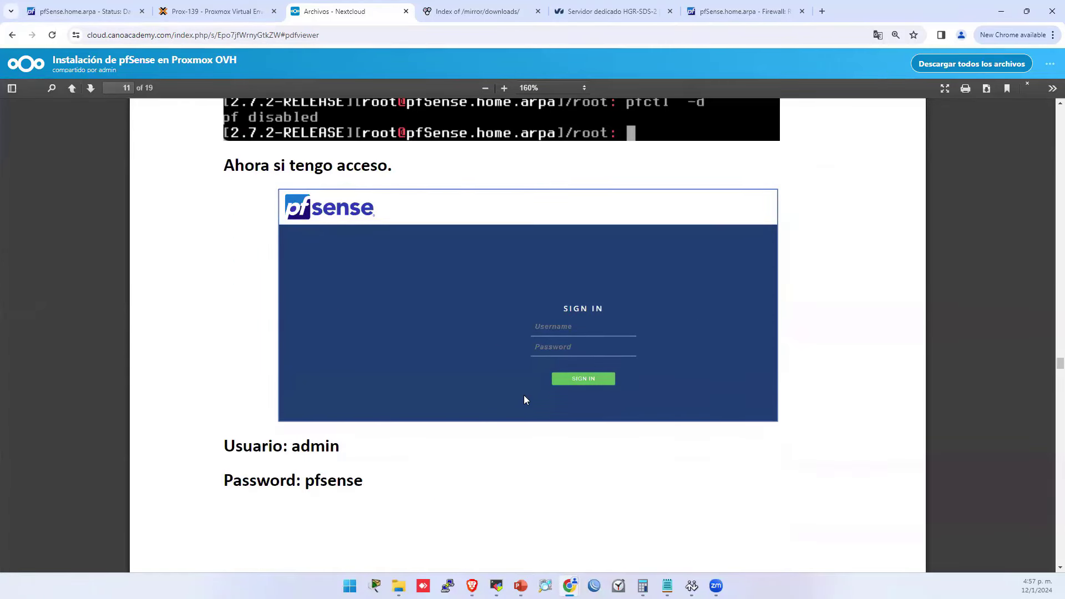
drag(294, 446, 339, 447)
drag(309, 480, 362, 481)
scroll(446, 382, down, 7)
scroll(462, 308, down, 4)
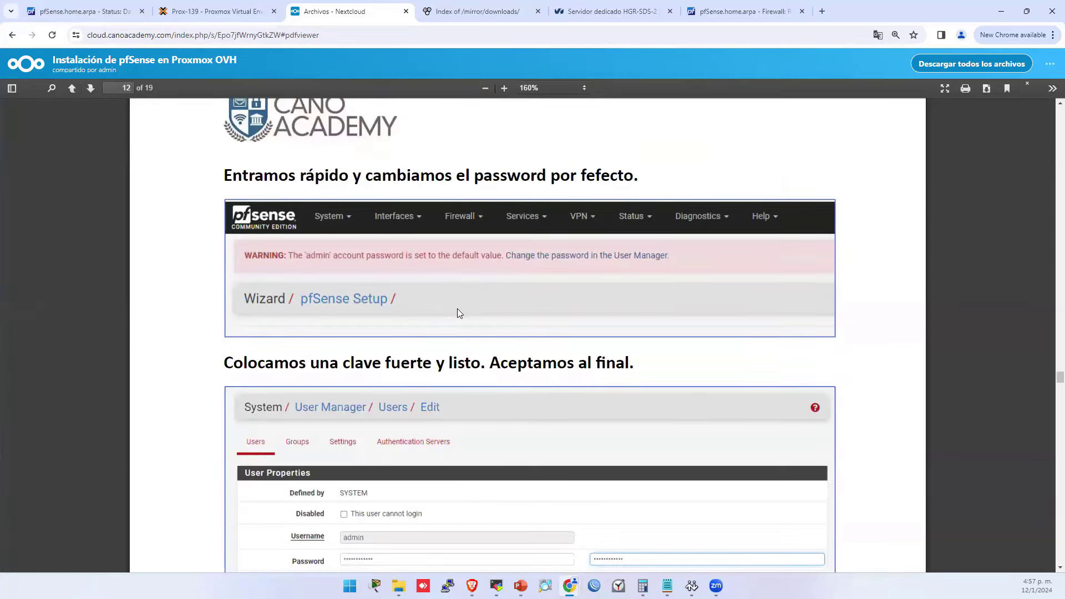
scroll(444, 318, down, 15)
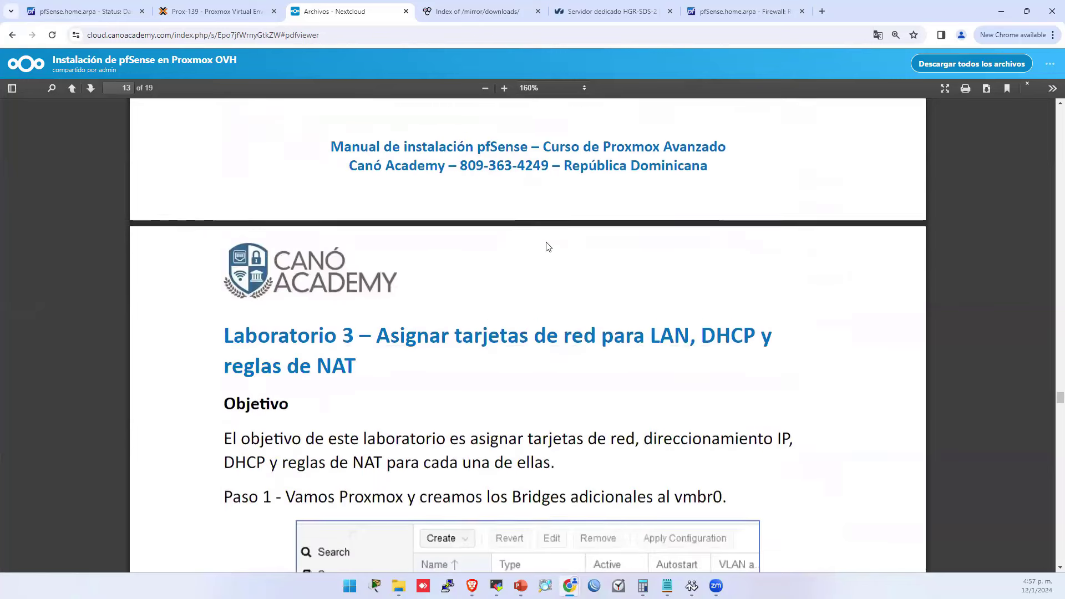
scroll(607, 269, down, 4)
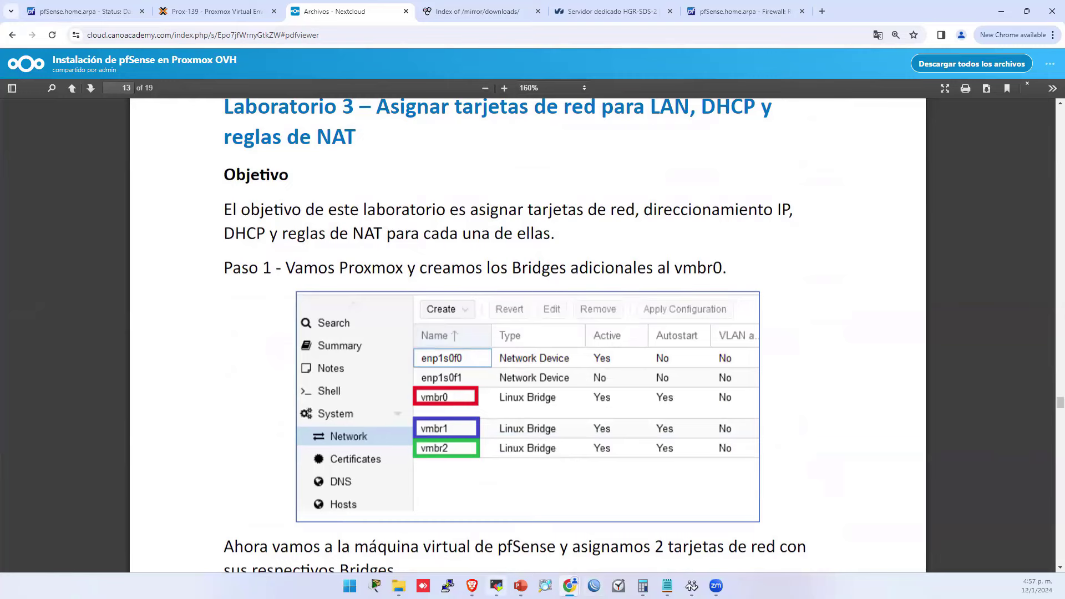
View the lab design slide in PowerPoint, then go to VM 103's hardware in Proxmox.
click(521, 585)
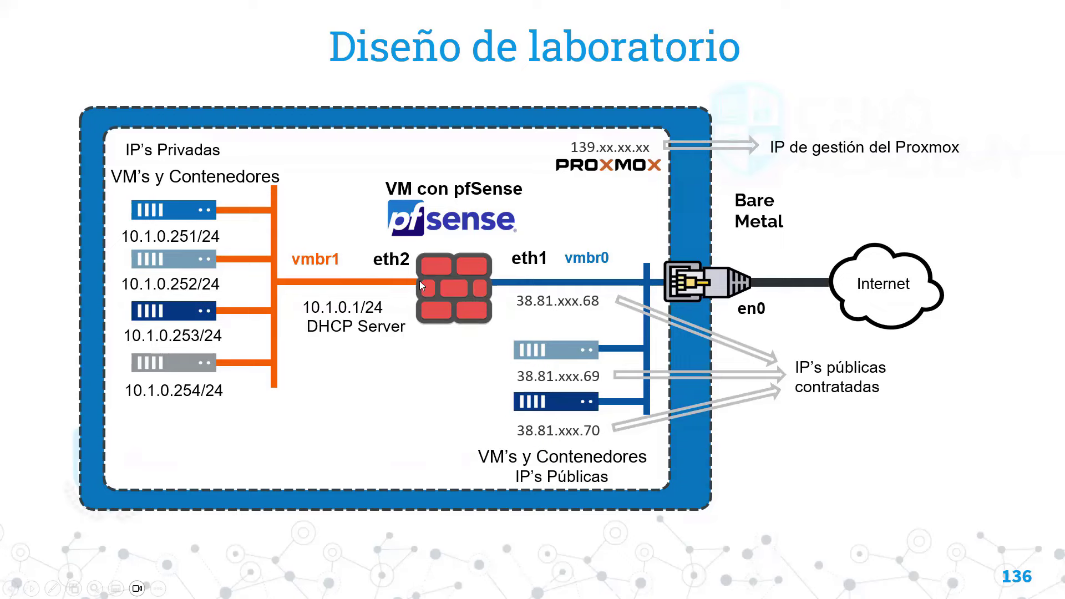
key(alt+Tab)
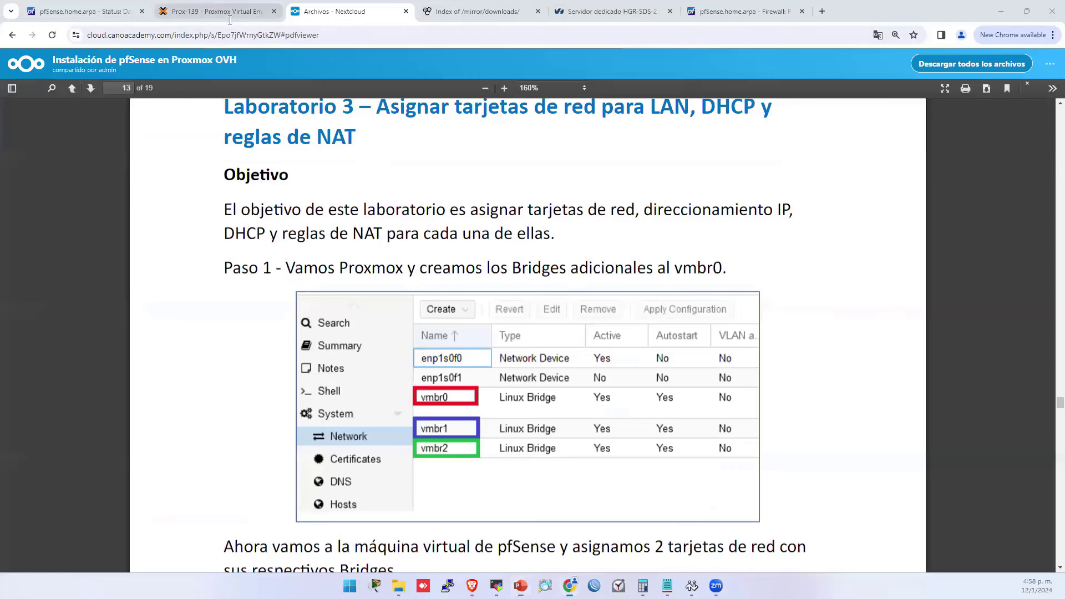
click(213, 11)
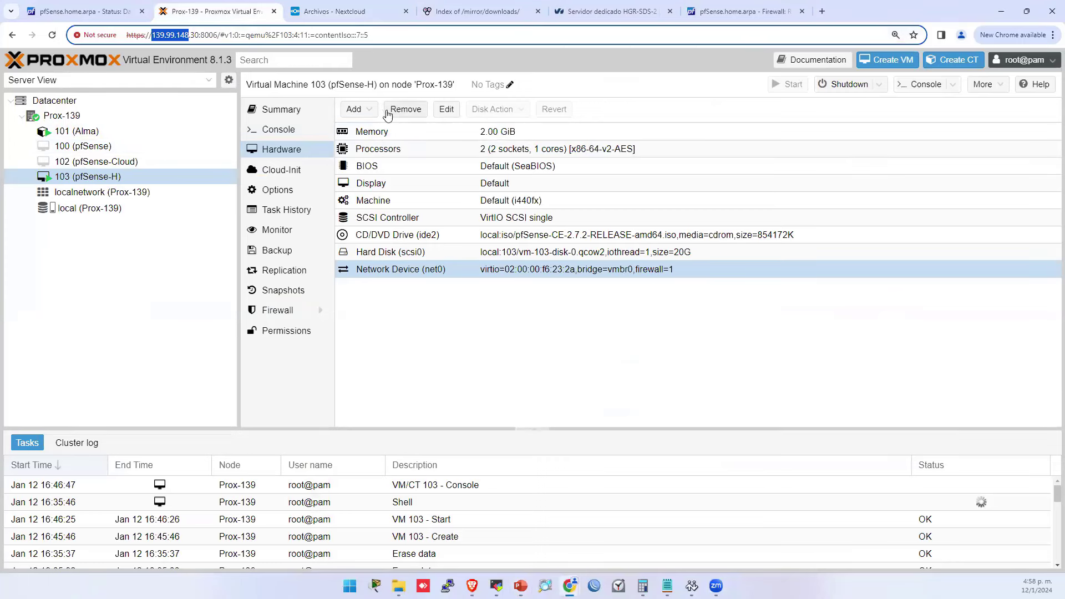
Add three network devices to VM 103 on bridges vmbr1, vmbr2 and vmbr3.
click(355, 109)
click(384, 162)
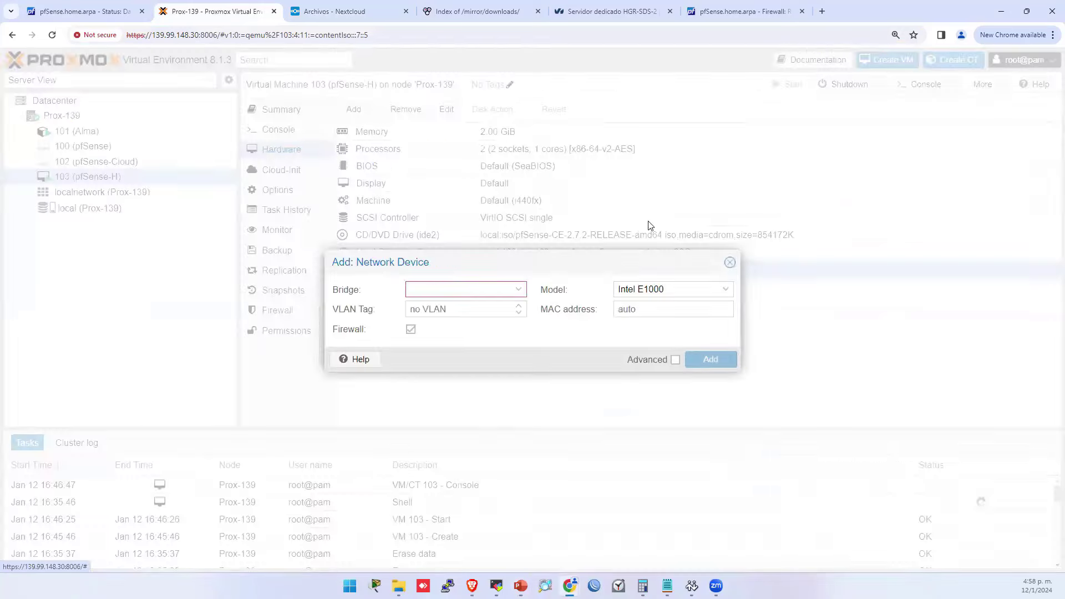
click(486, 298)
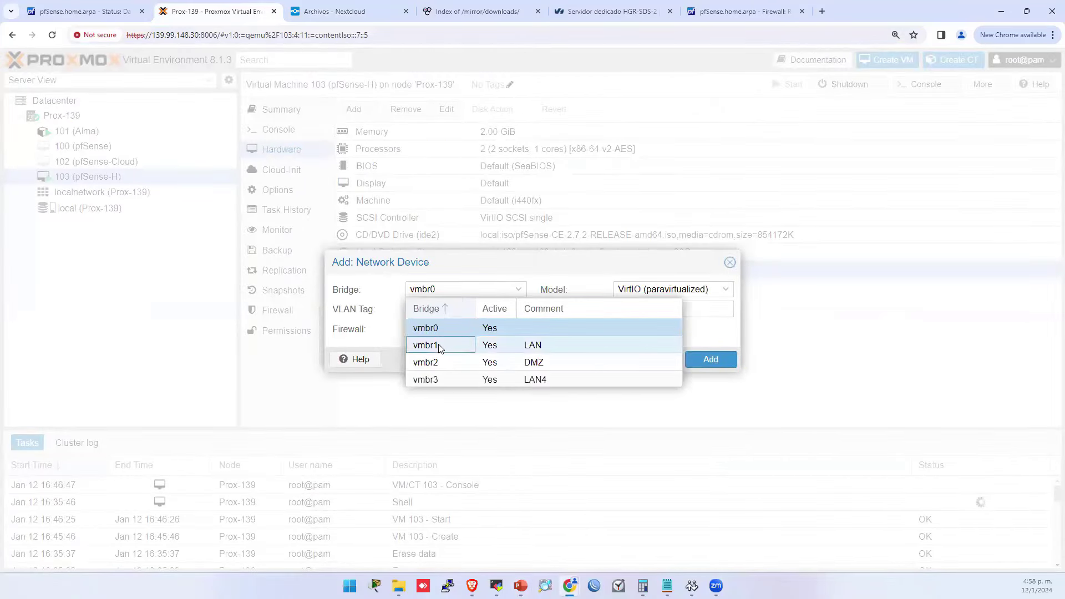
click(438, 344)
click(724, 367)
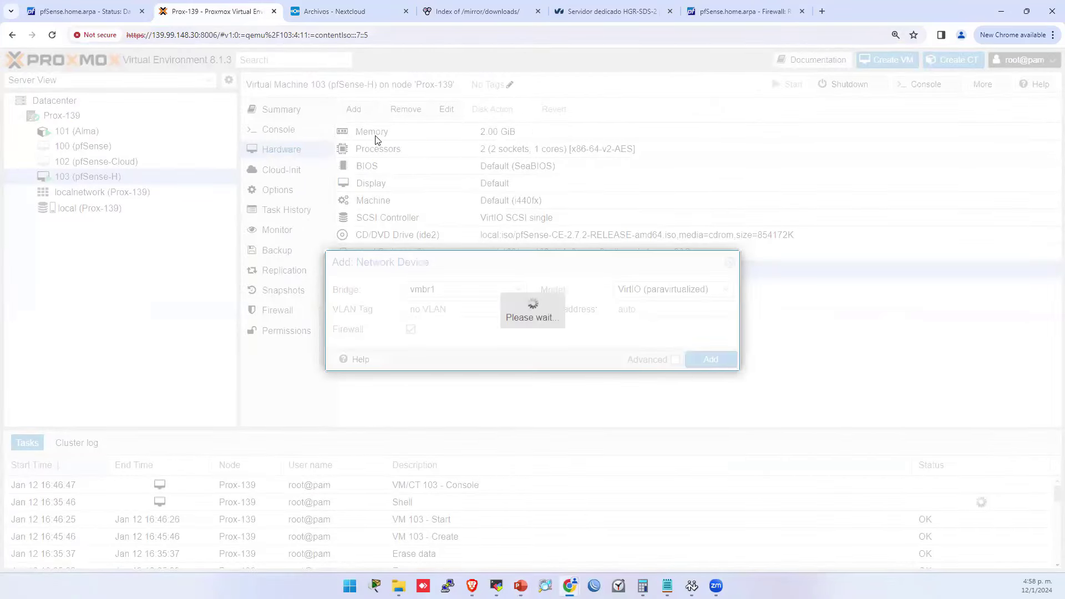
click(355, 109)
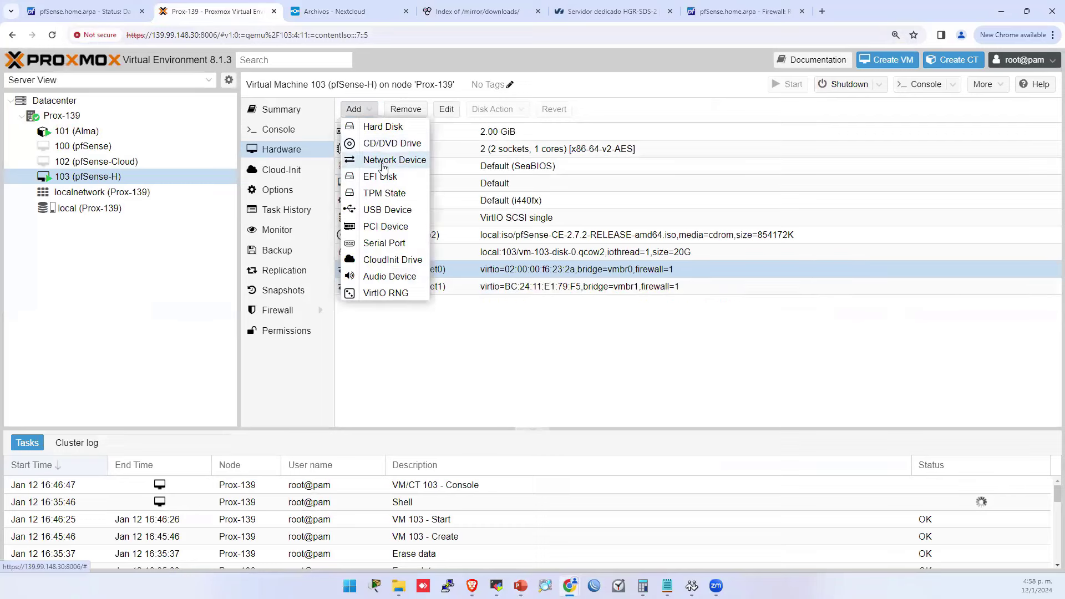
click(383, 164)
click(490, 288)
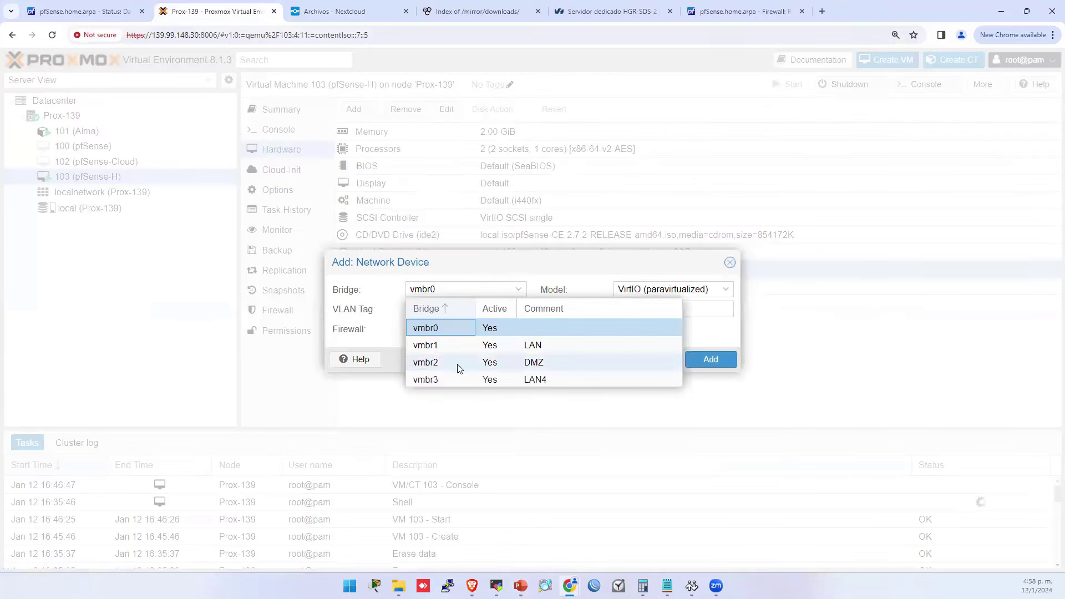
click(459, 362)
click(711, 359)
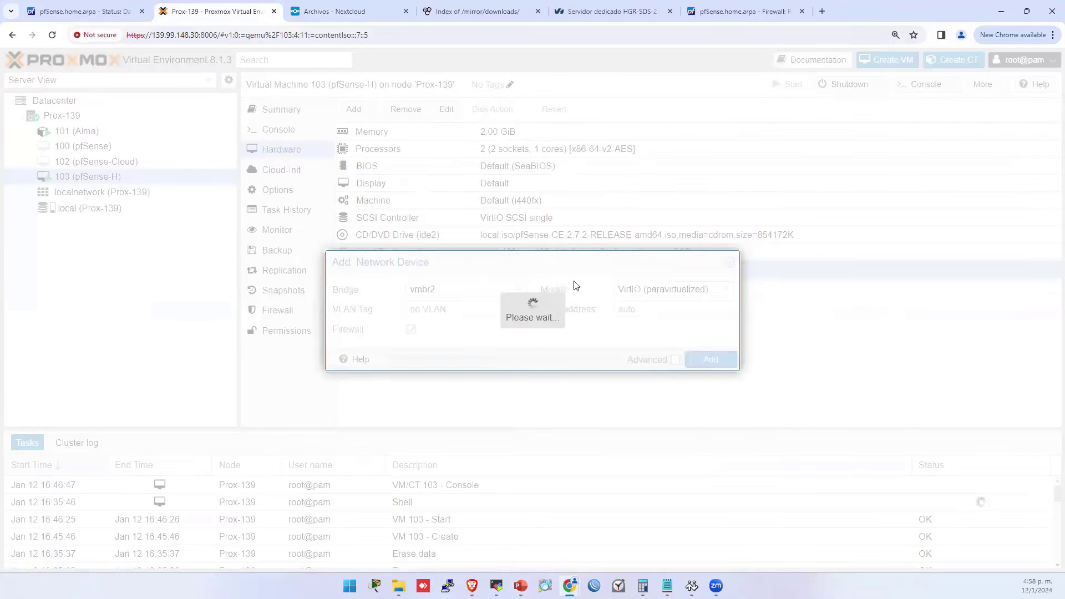
click(355, 109)
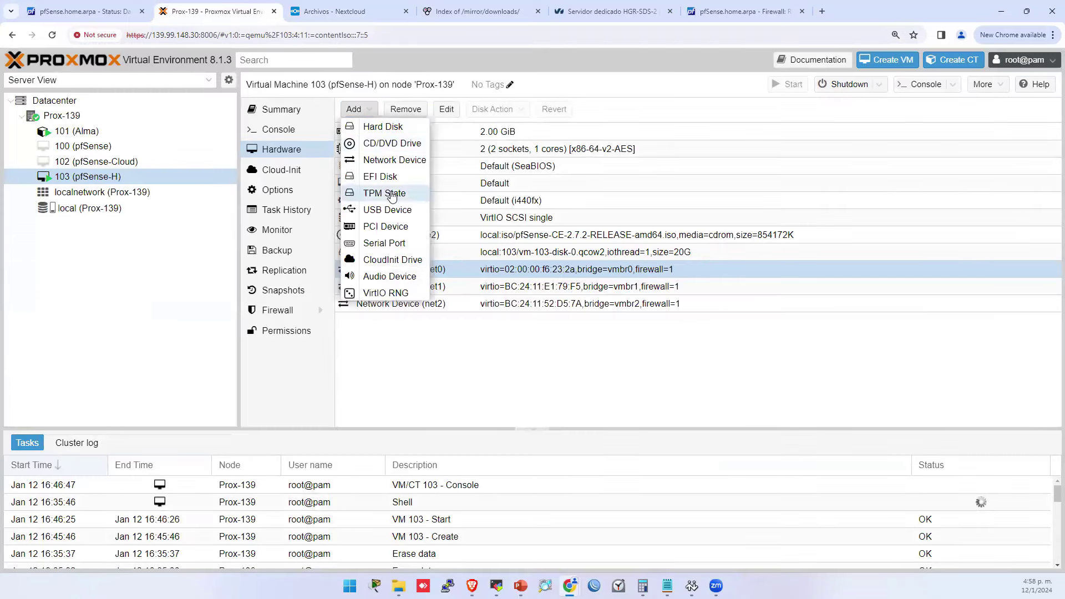
click(395, 160)
click(517, 289)
click(490, 378)
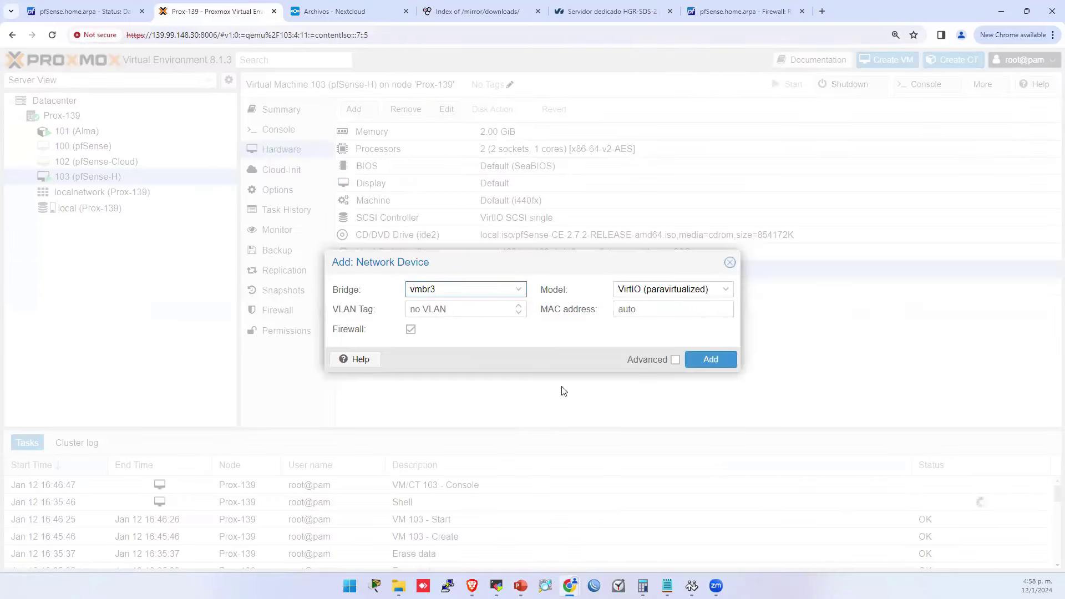
click(711, 365)
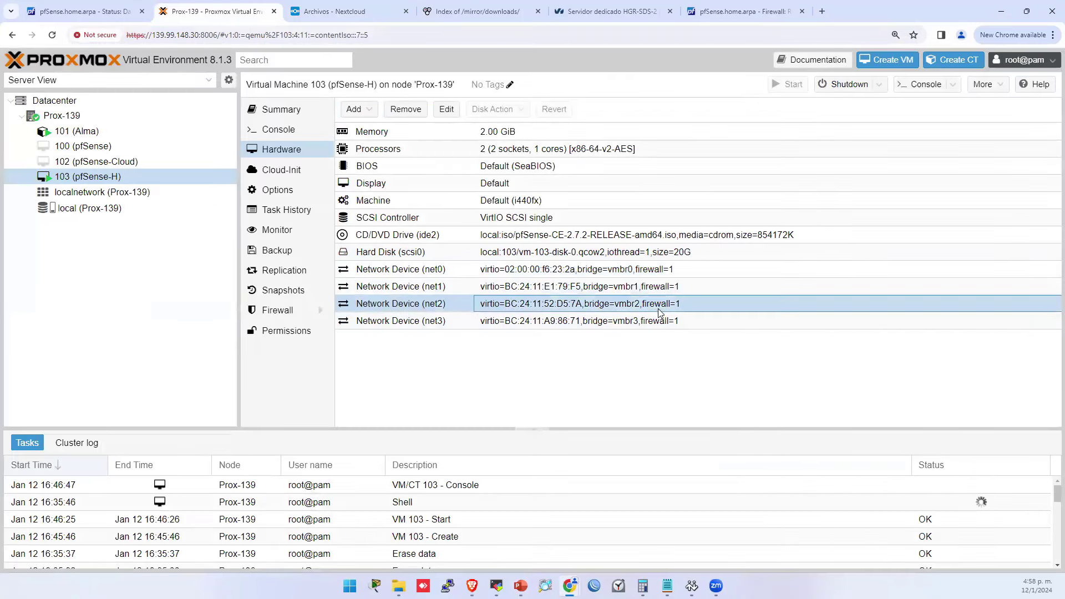
Inspect the net0 and net3 entries, then switch back to the pfSense web interface.
click(654, 272)
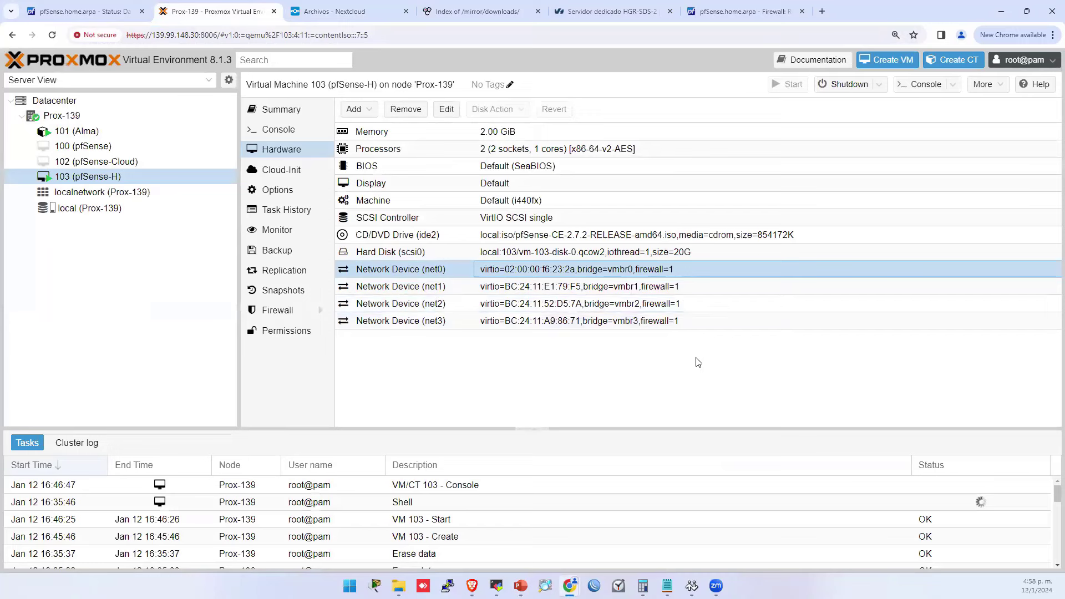
click(675, 324)
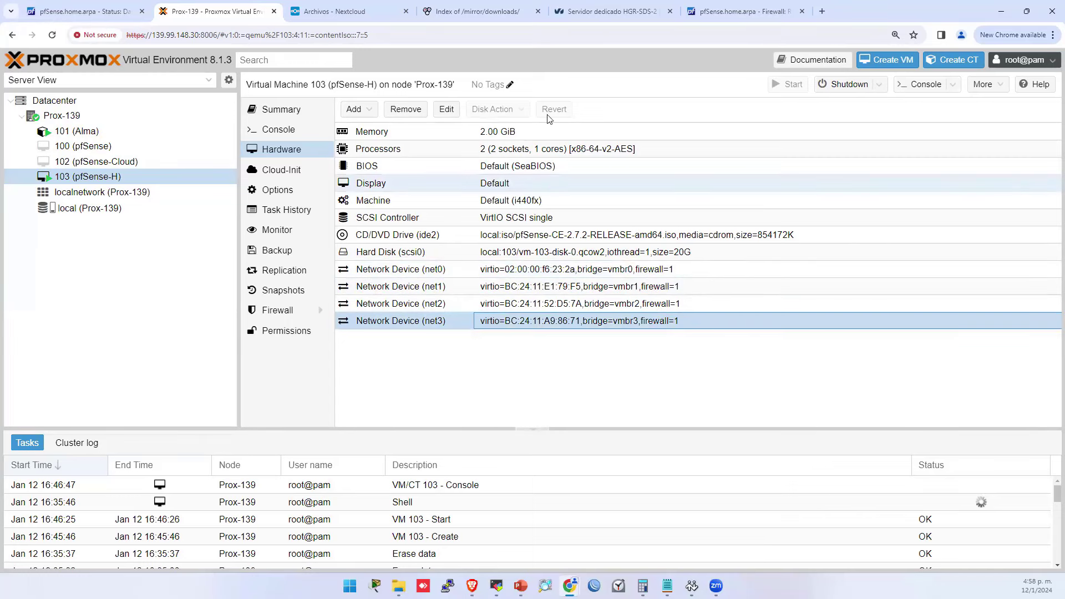
drag(735, 7, 435, 4)
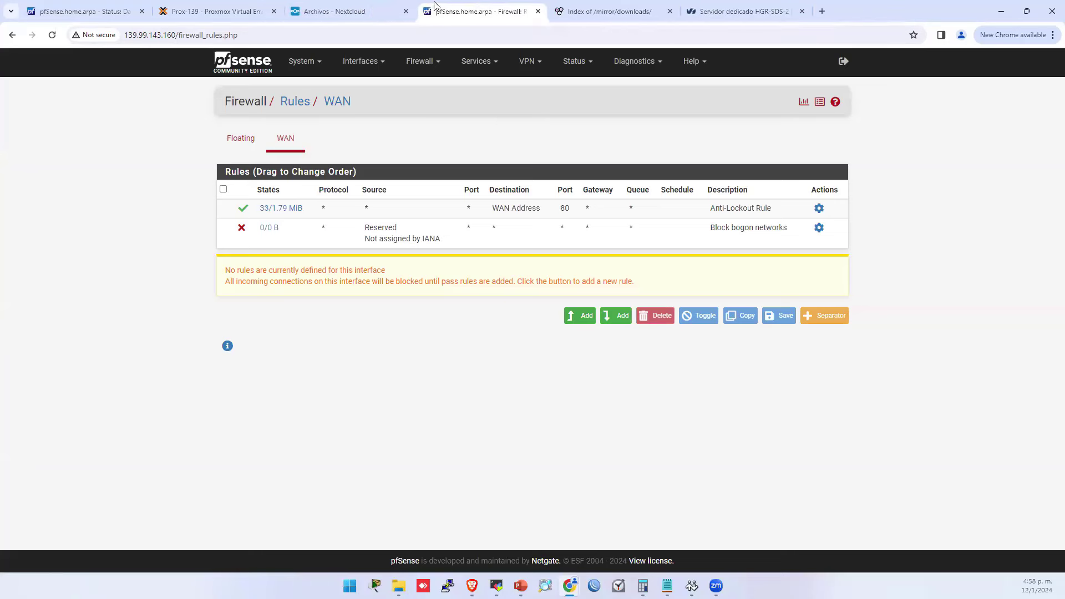
Confirm vtnet1–vtnet3 are listed as available ports in Interfaces > Assignments, then return to Proxmox.
click(394, 64)
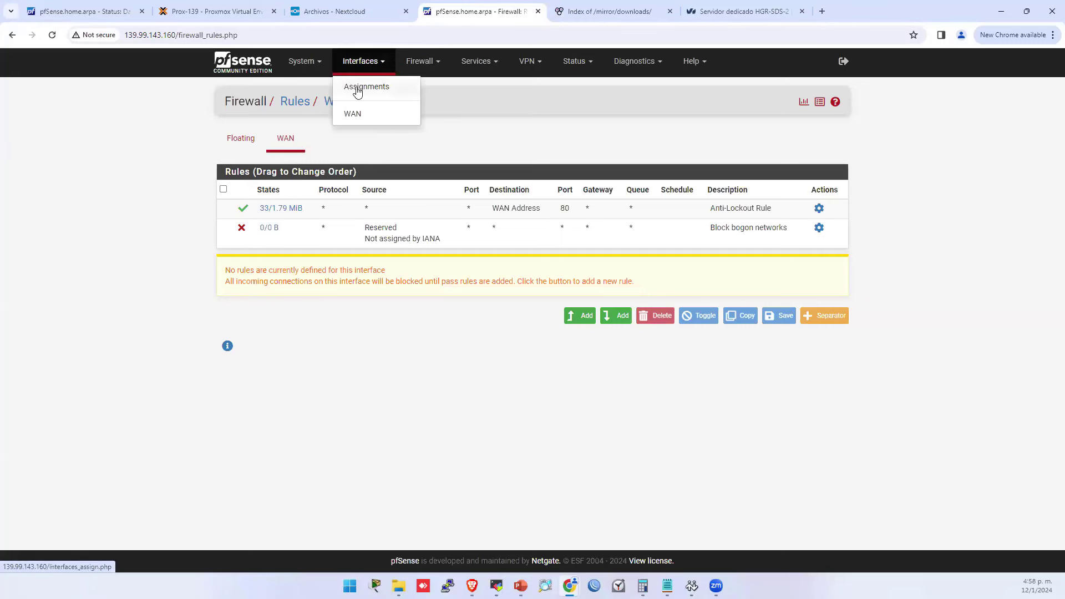
click(386, 88)
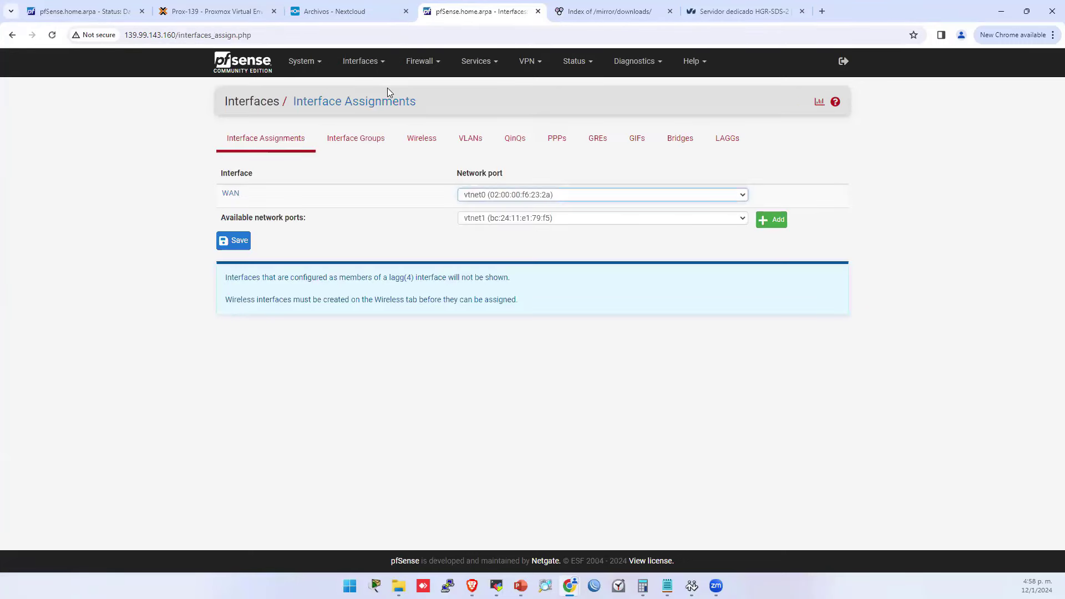
click(682, 221)
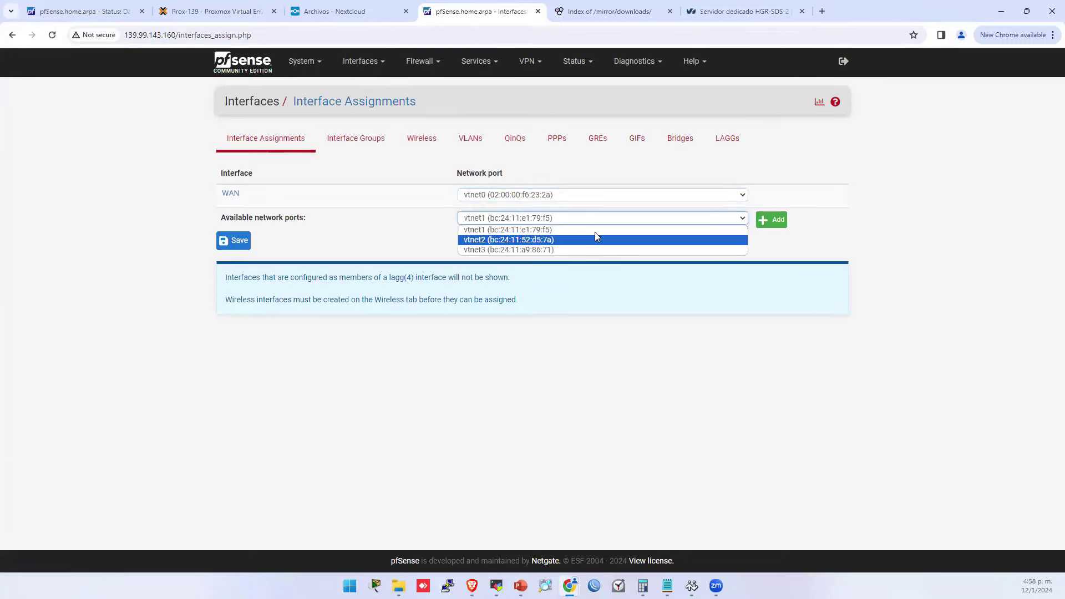
click(599, 231)
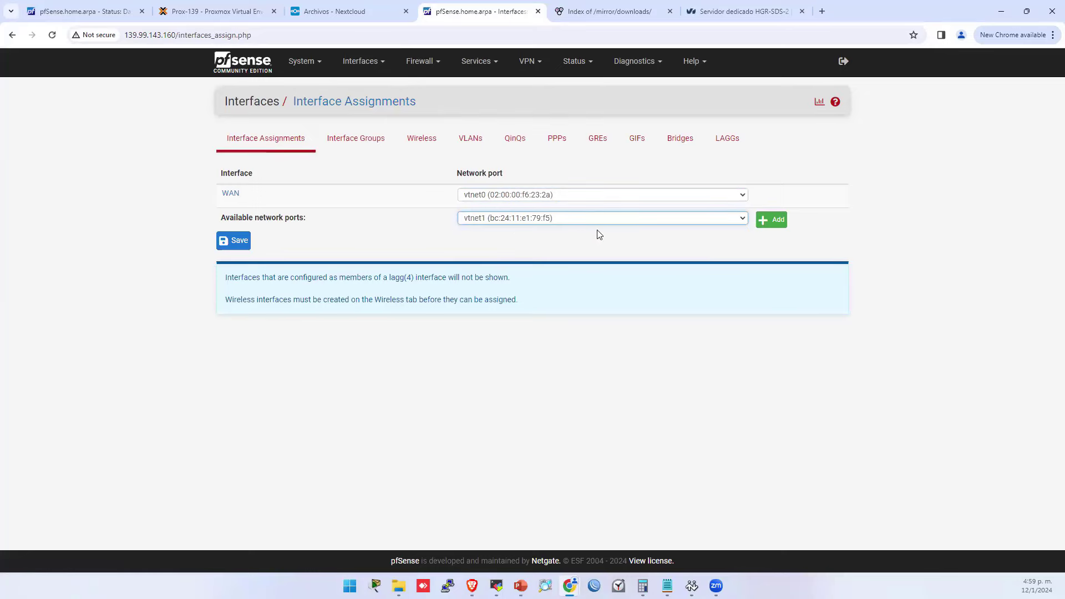
click(217, 12)
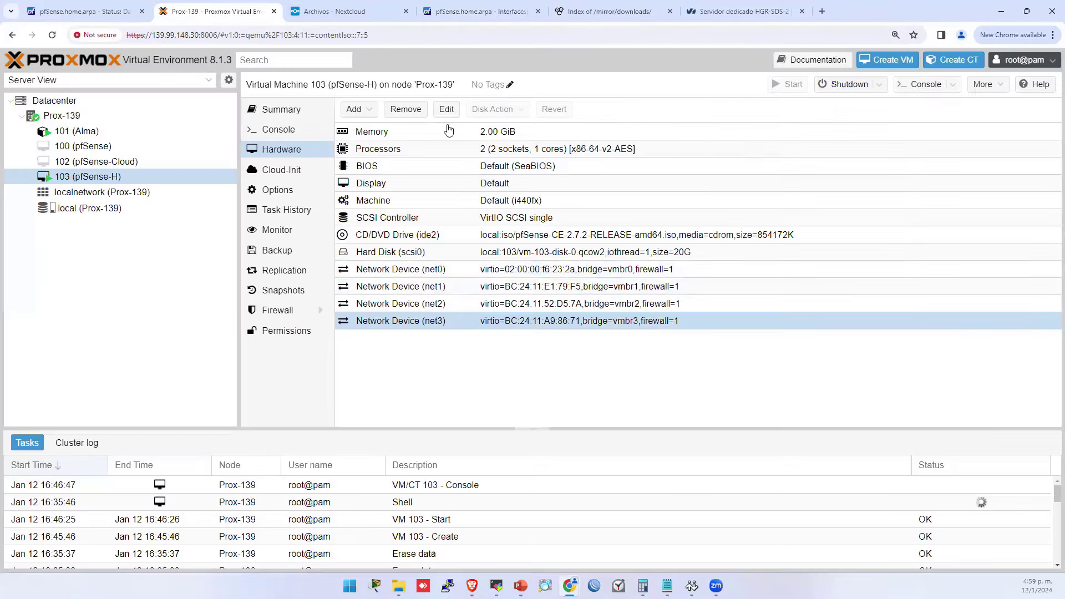
Compare the VM's net1–net3 devices with the Nextcloud lab guide, then list pfSense's assignable ports.
click(601, 292)
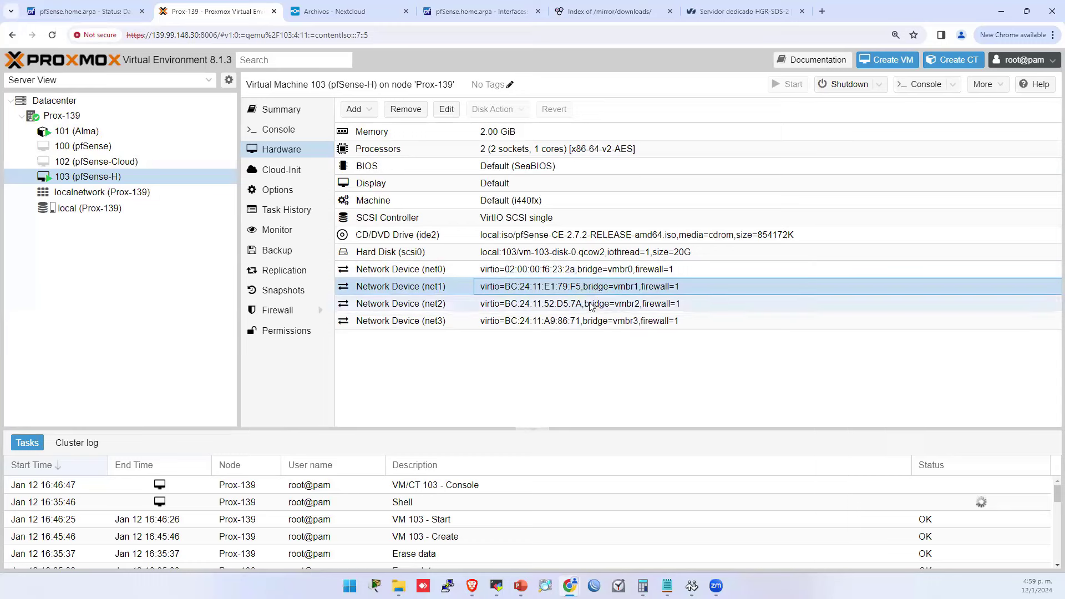
click(594, 308)
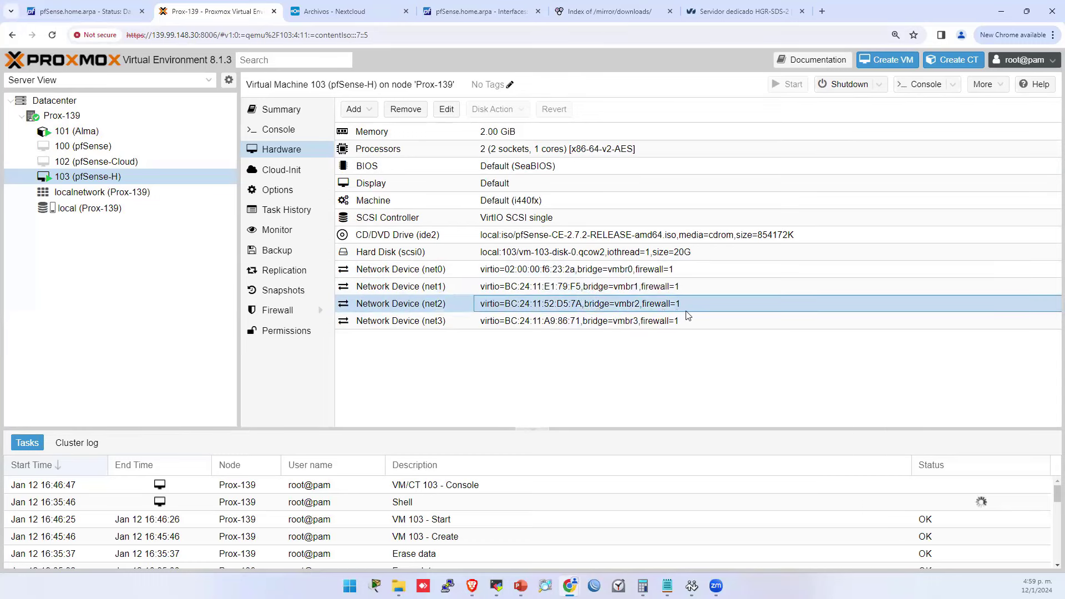
click(638, 322)
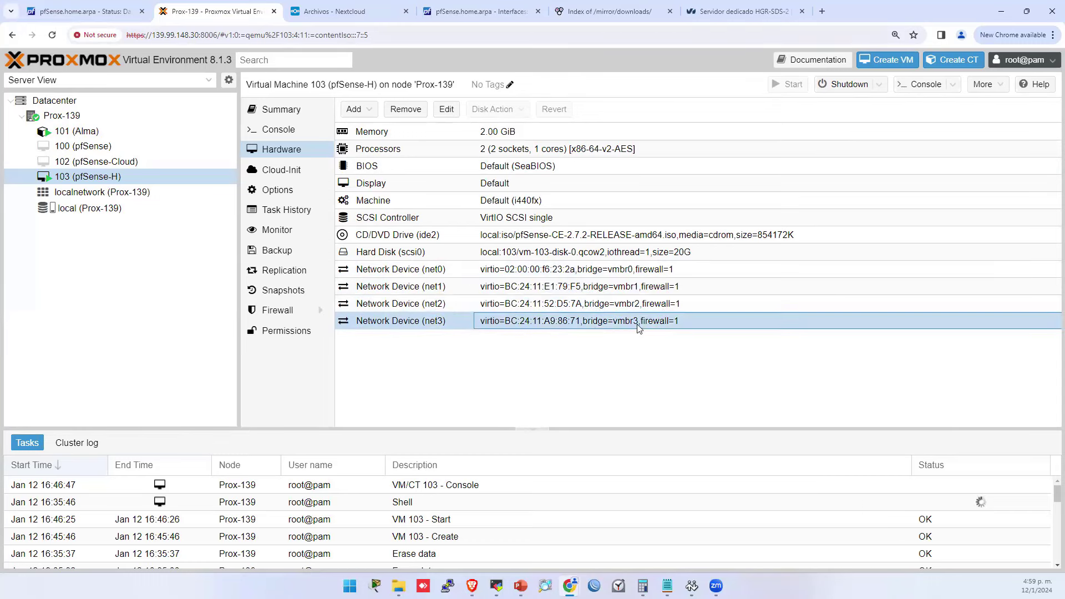
click(322, 11)
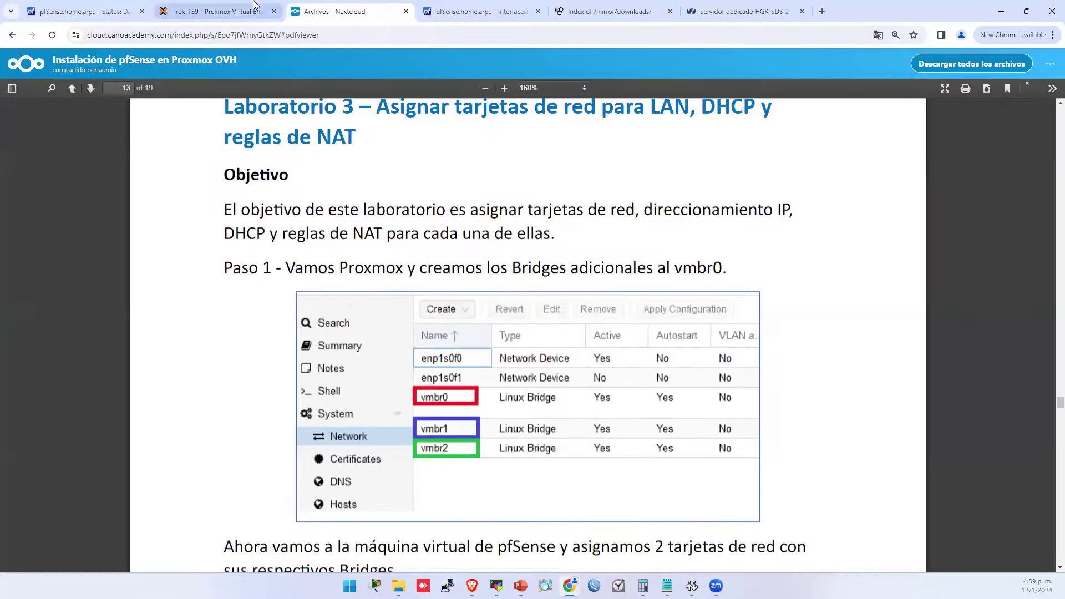
click(217, 11)
click(452, 10)
click(727, 218)
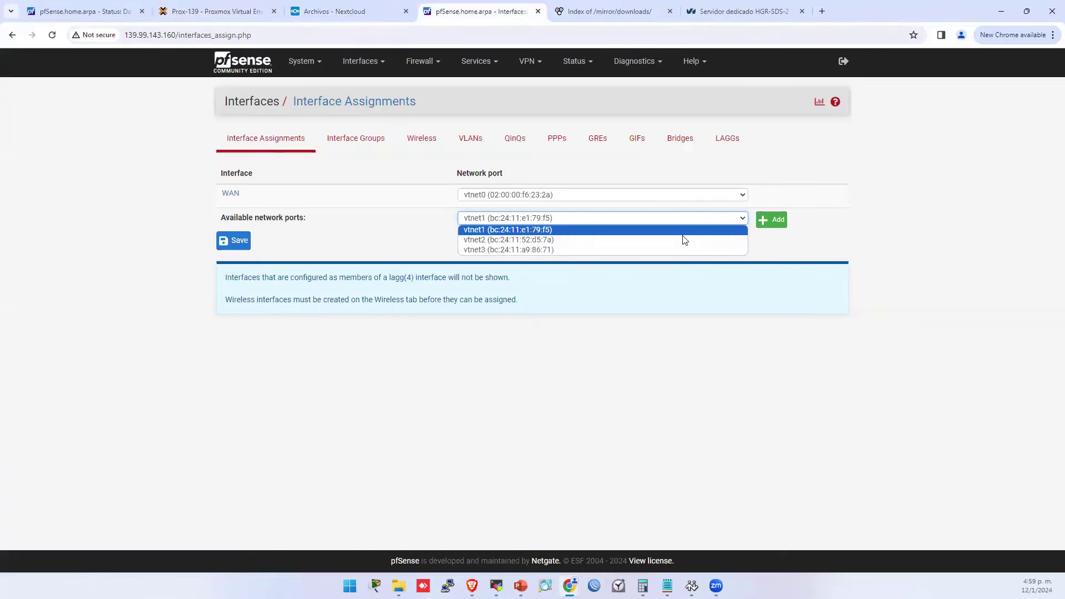
Add vtnet1 as the LAN interface, leaving vtnet2 and vtnet3 available to assign.
click(525, 229)
click(768, 222)
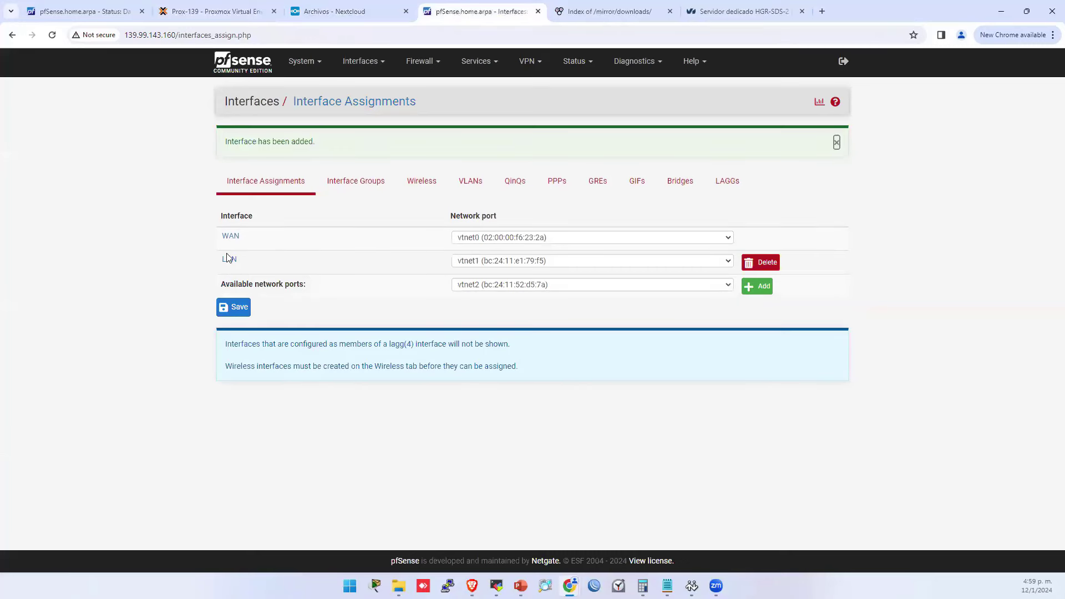
click(688, 285)
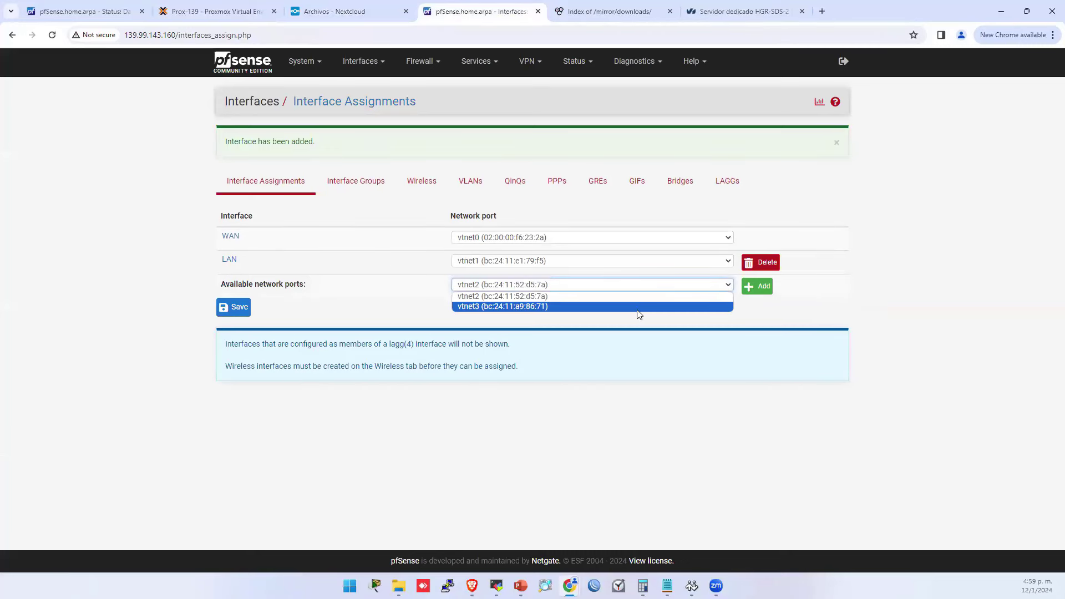